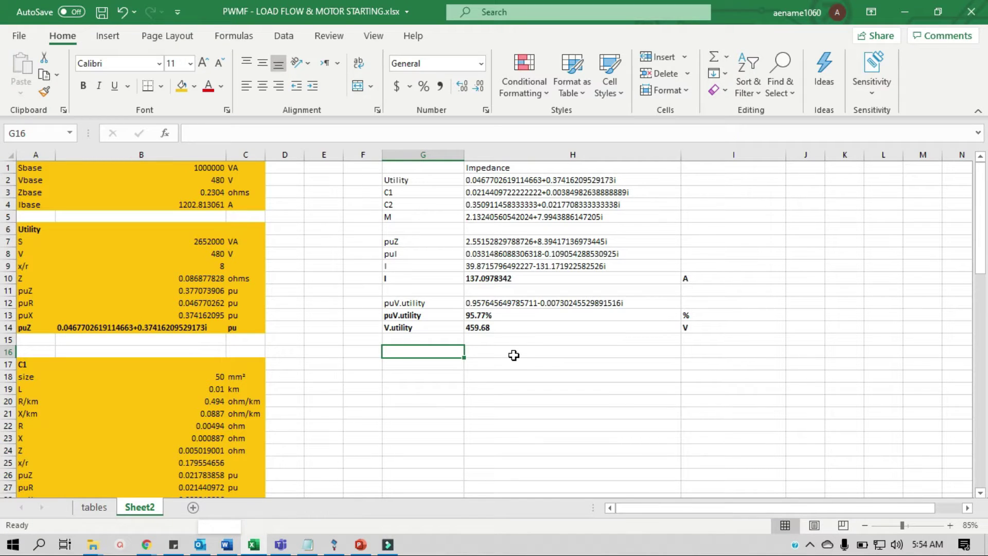
Copy the three utility voltage labels from G12:G14 into G16:G18.
key("Up")
key("Up")
key("Up")
key("Up")
key("shift+Down")
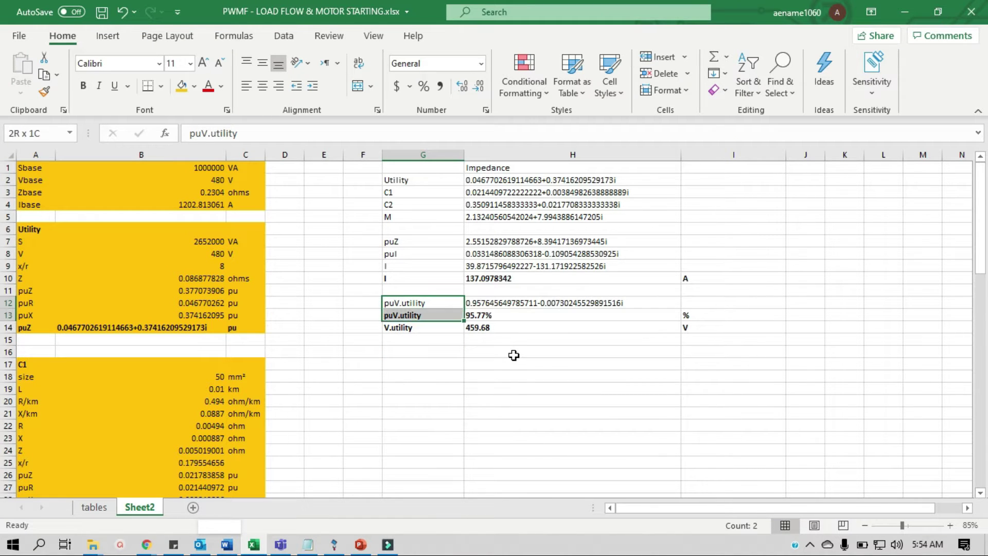
key("shift+Down")
key("ctrl+c")
key("Down")
key("Down")
key("Down")
key("Down")
key("ctrl+v")
key("Up")
key("Escape")
key("Down")
Rename the copied labels to puV.LVMCC, puV.LVMCC and V.LVMCC by replacing 'utility' with 'LVMCC'.
key("F2")
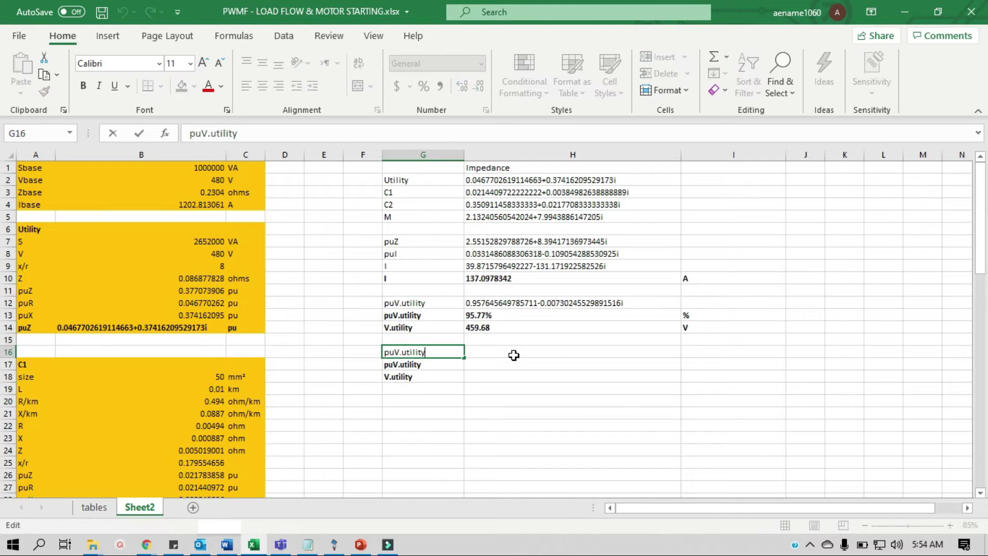
key("ctrl+shift+Left")
type("LVMCC")
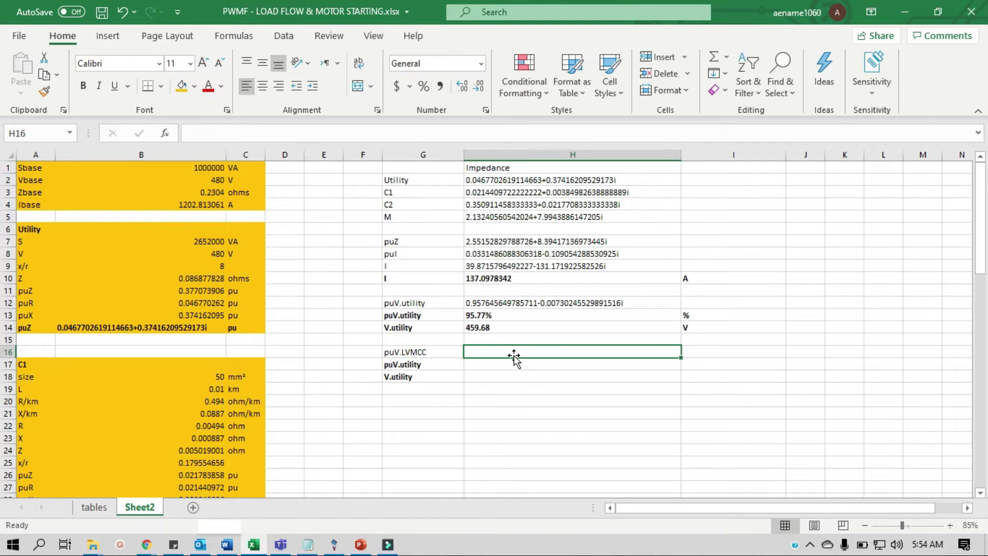
key("Return")
key("F2")
key("ctrl+shift+Left")
type("LVMCC")
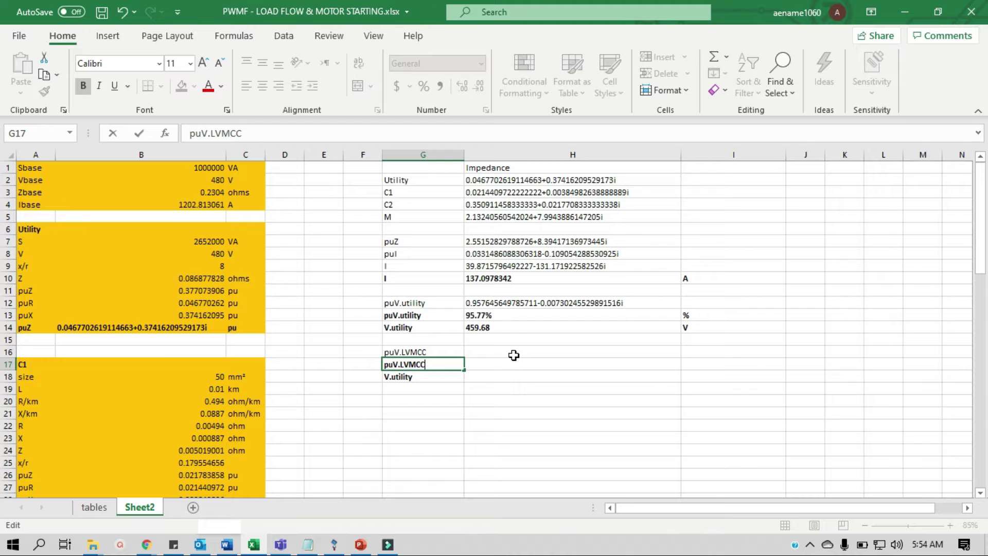
key("Return")
key("F2")
key("ctrl+shift+Left")
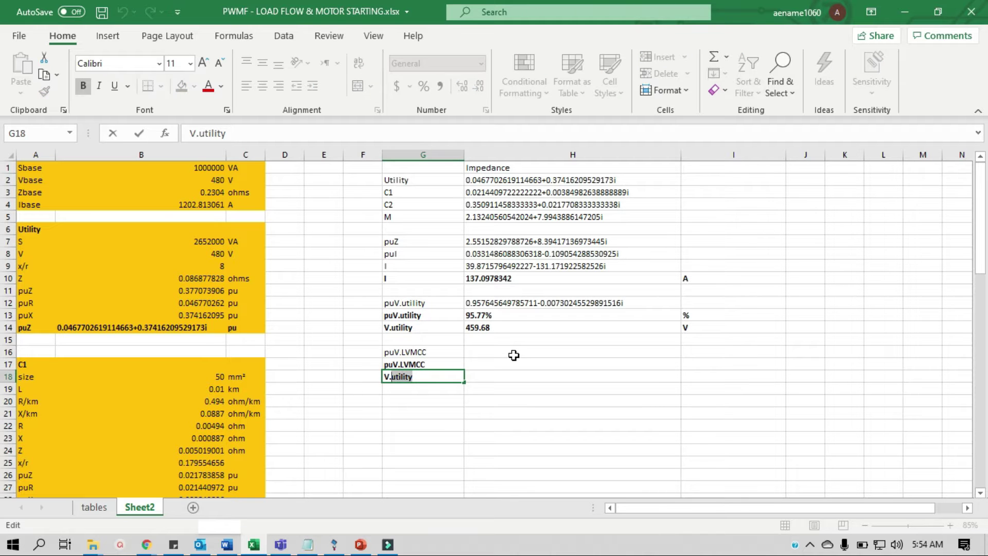
type("LVMC")
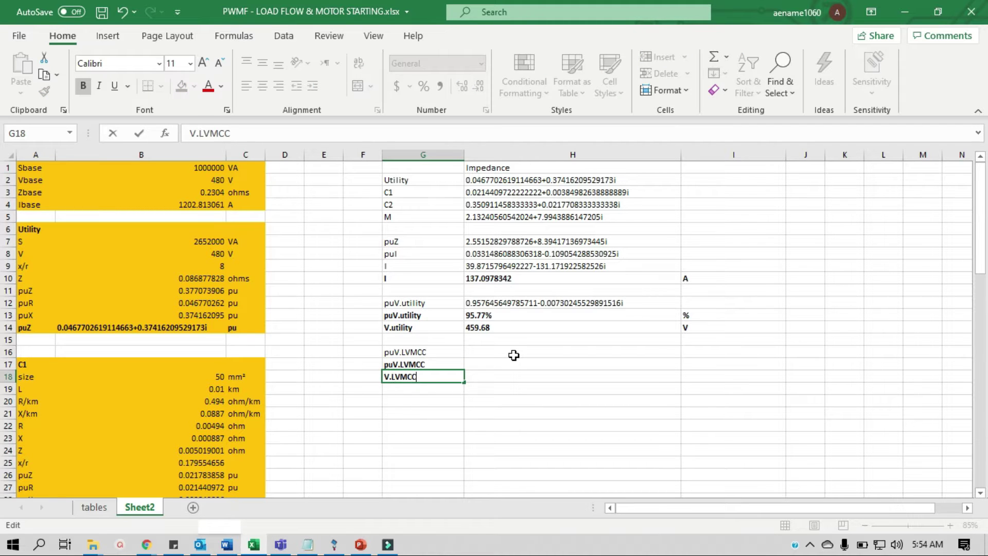
type("C")
key("Tab")
key("Up")
key("Up")
type("=")
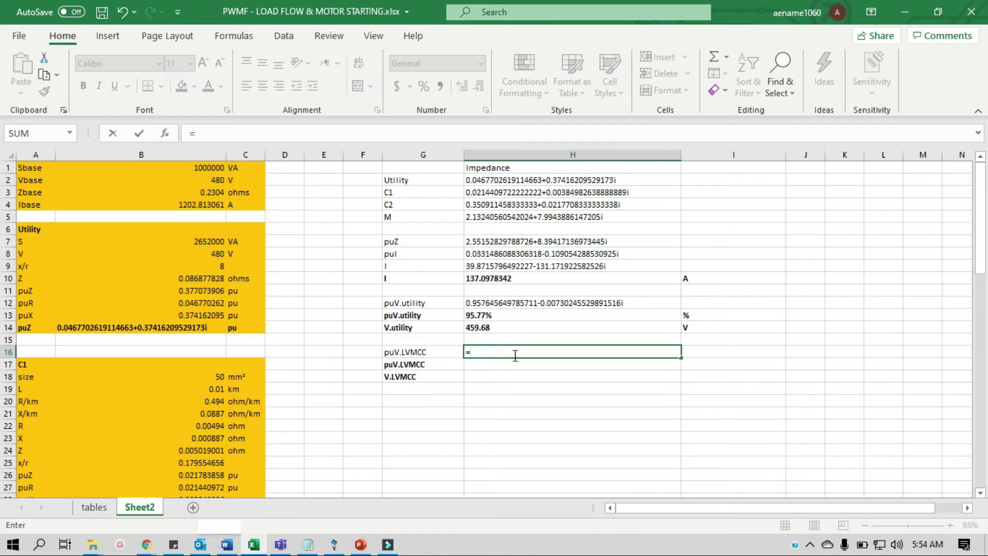
Enter =IMSUB(1,IMPRODUCT(H8,IMSUM(H2,H3))) in H16, giving about 0.9565-0.0051i.
type("imsu")
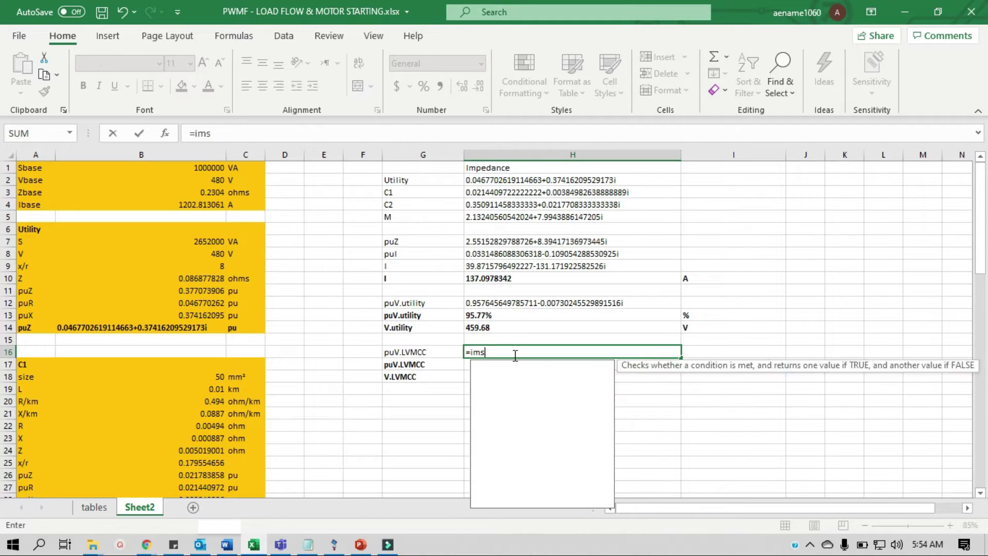
key("Tab")
type(",impr")
key("Tab")
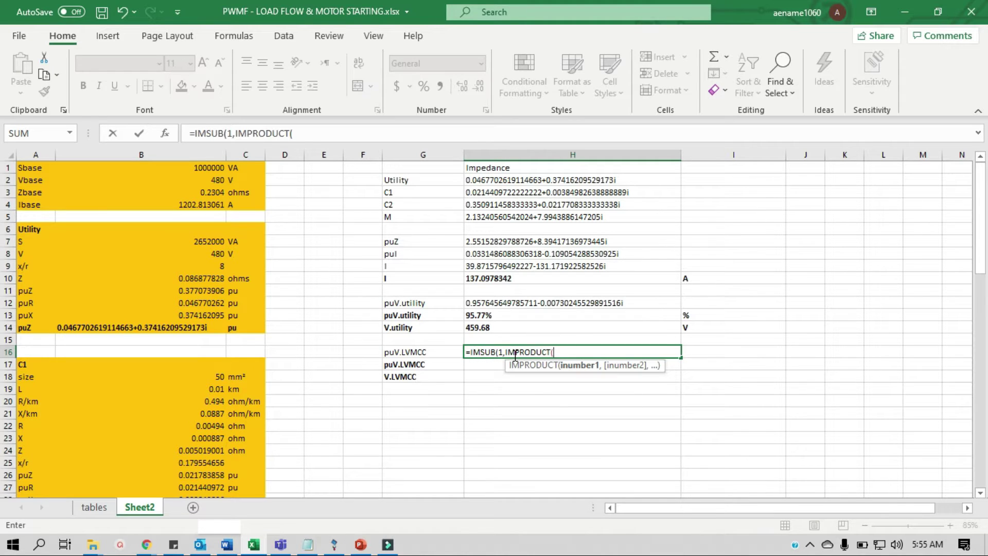
key("Up")
key("Up")
key("Up")
key("Up")
key("Up")
type(",")
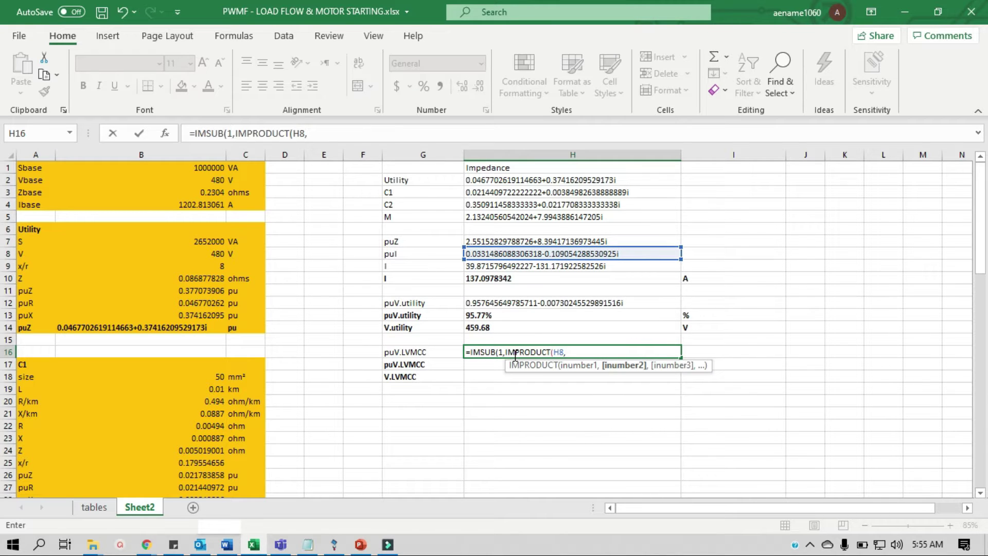
type("imsum")
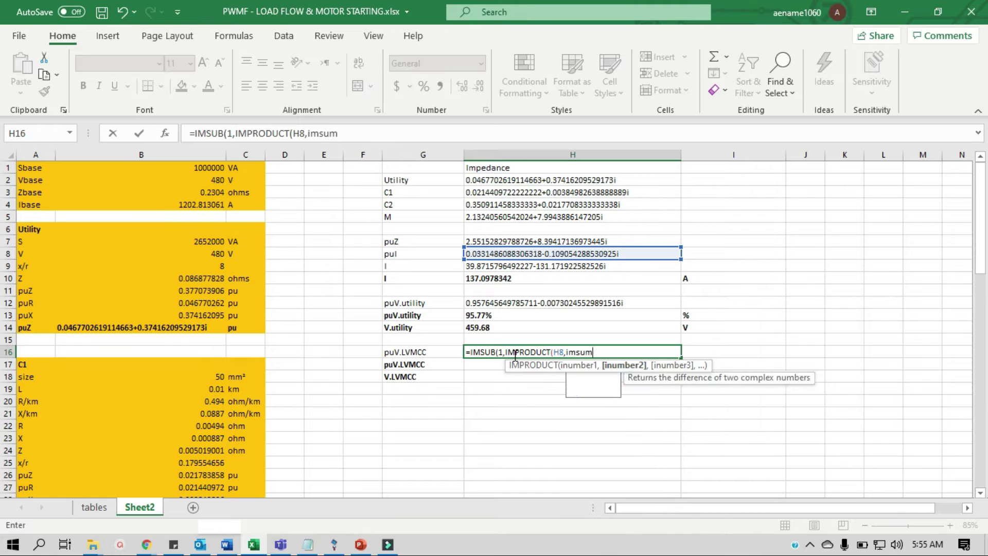
key("Tab")
key("Up")
key("Up")
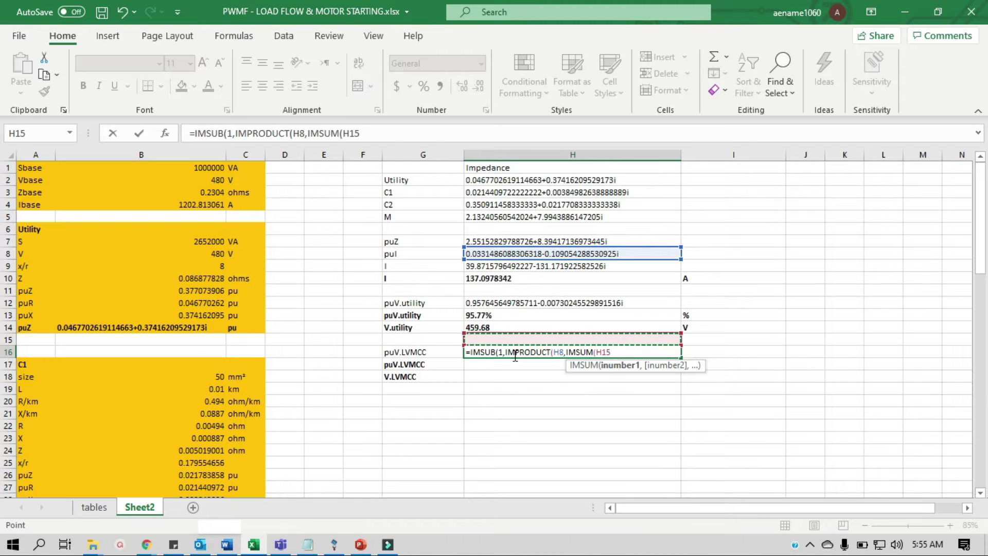
key("Up")
key("Up")
key("Up")
key("Up")
key("Up")
type(",")
key("Up")
key("Up")
key("Up")
key("Up")
key("Up")
key("Up")
key("Up")
key("Down")
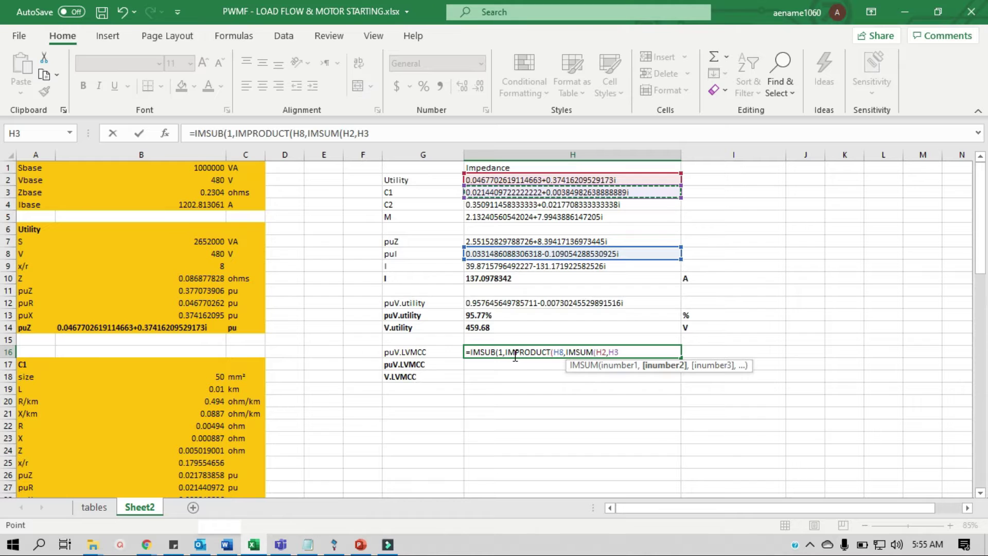
key("Return")
key("Return")
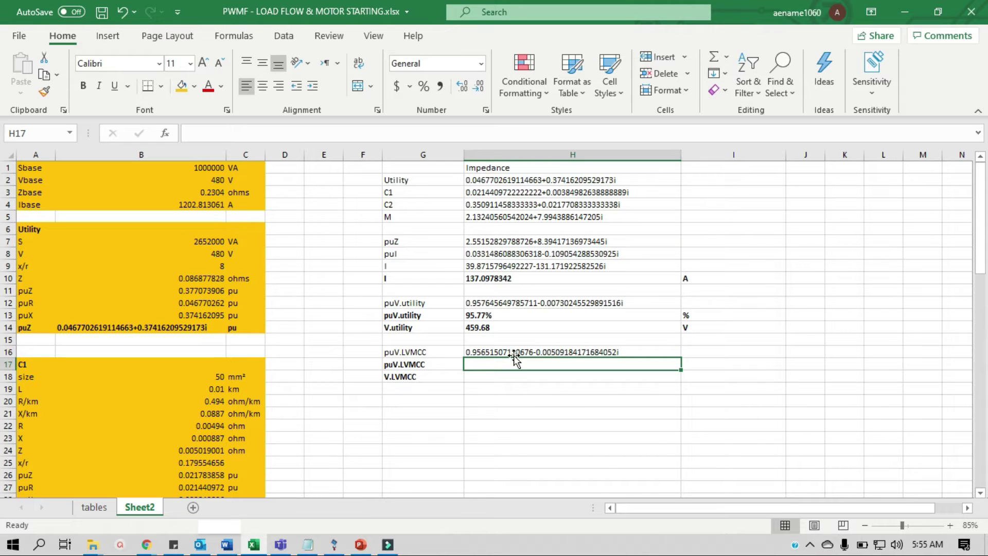
Enter =IMABS(H16) in H17 and format it as a percentage with two decimals (95.65%).
type("=i")
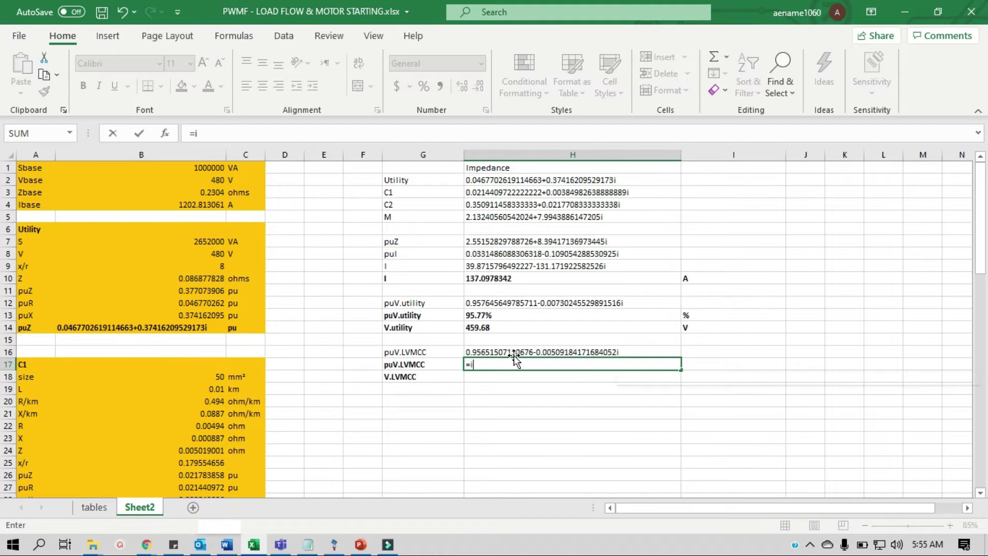
type("m")
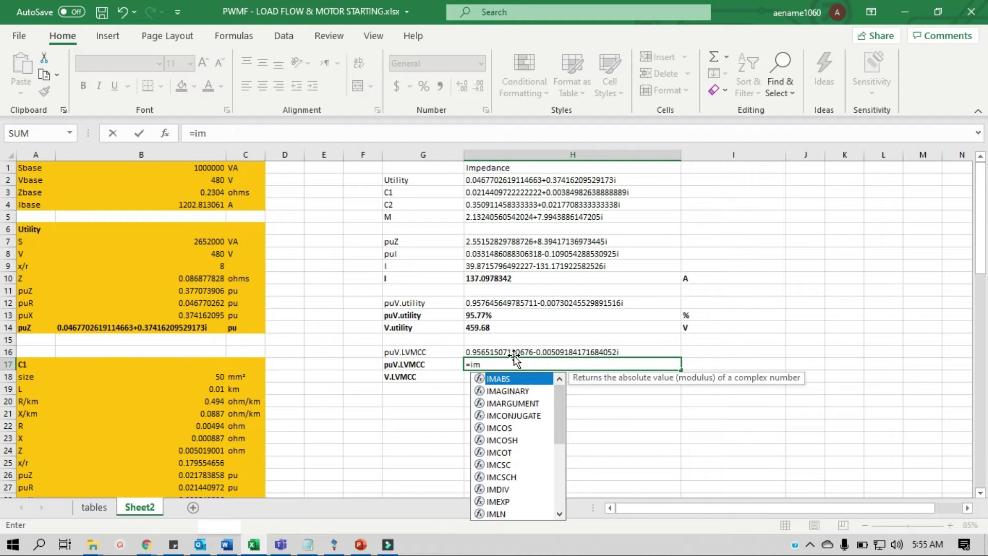
key("Tab")
left_click(514, 352)
key("Return")
key("Up")
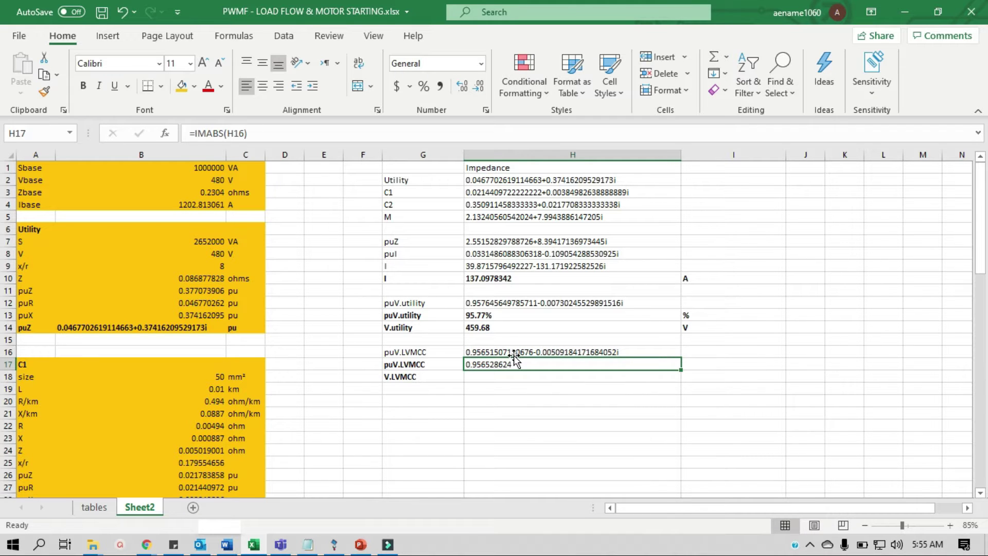
left_click(424, 87)
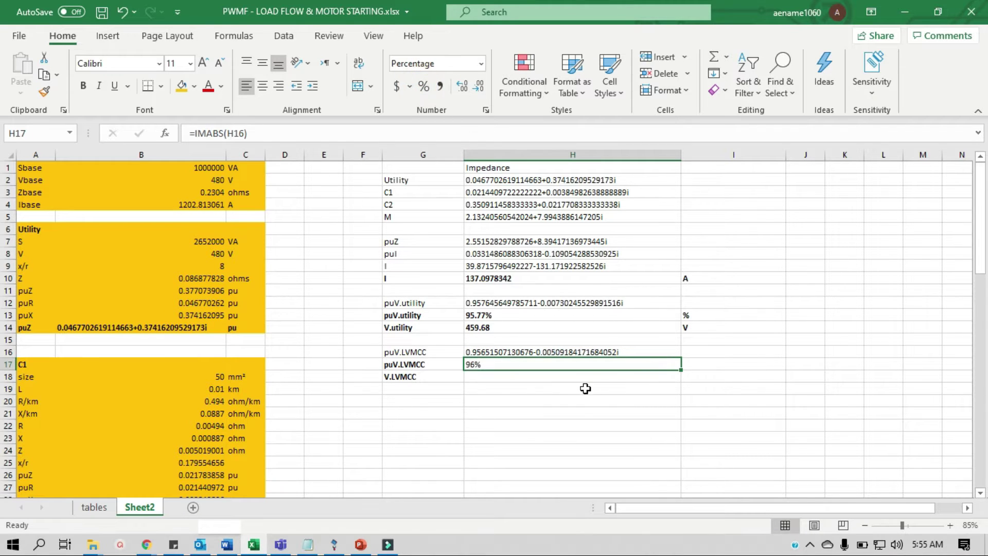
left_click(462, 86)
left_click(462, 86)
Copy the % and V unit labels from I13:I14 into I17:I18.
left_click_drag(694, 314, 695, 325)
key("ctrl+c")
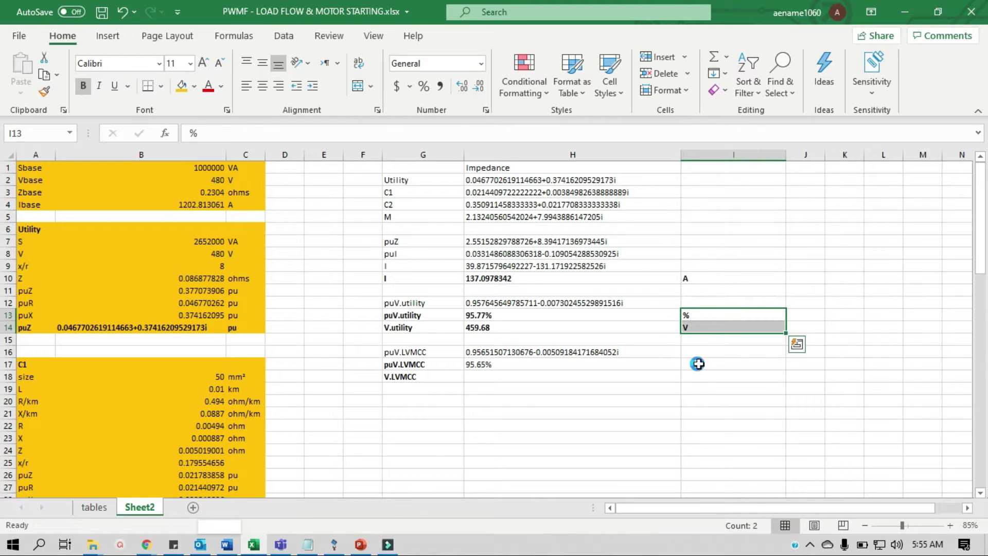
left_click(695, 364)
key("ctrl+v")
left_click(509, 383)
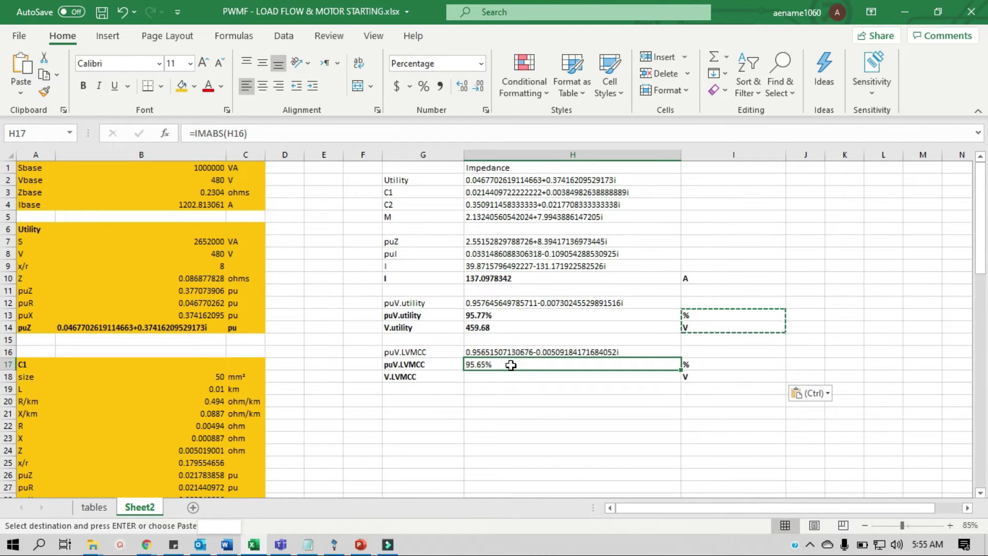
left_click_drag(506, 364, 509, 373)
key("Escape")
left_click(494, 401)
Enter =H17*B2 in H18 to convert the LVMCC per-unit voltage to volts.
left_click(507, 377)
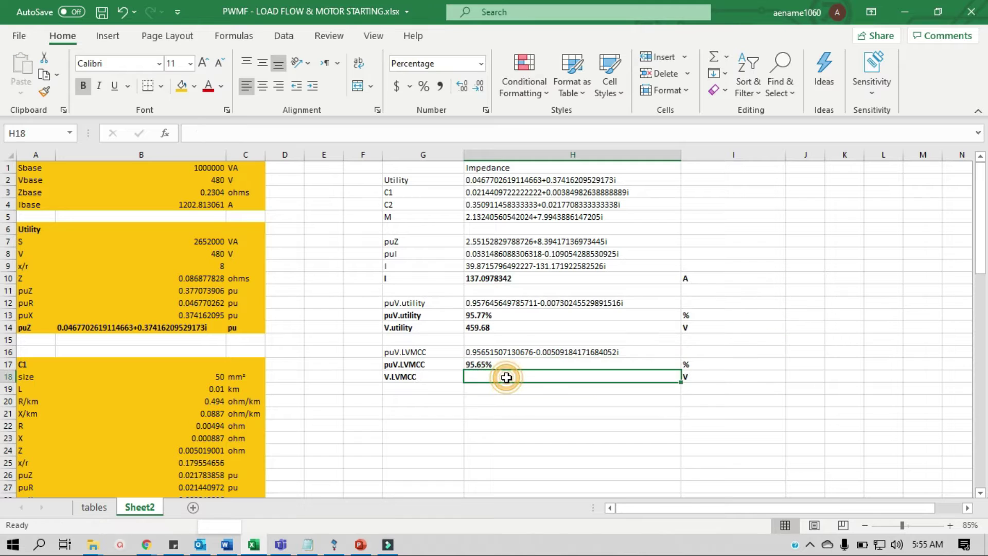
type("=")
key("Up")
type("*")
left_click(216, 180)
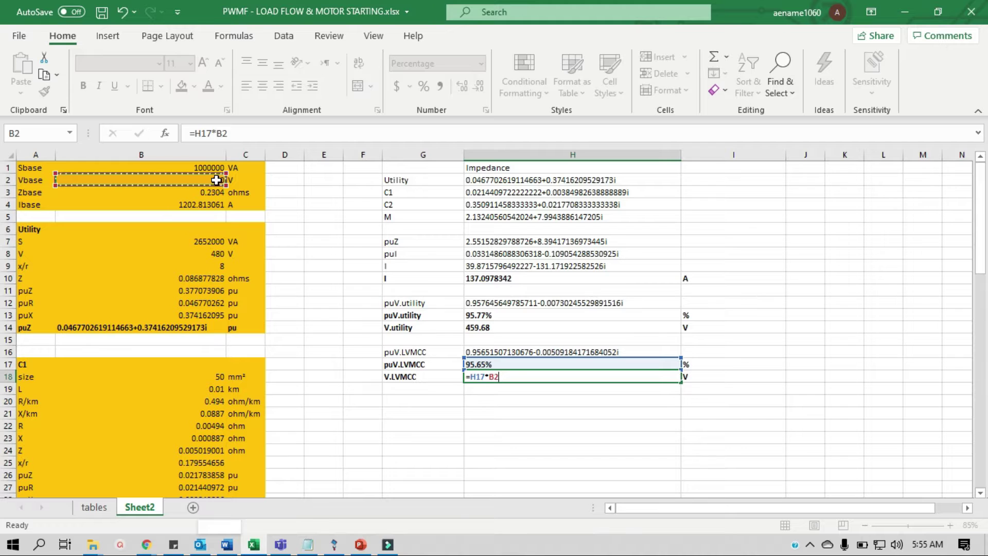
key("Return")
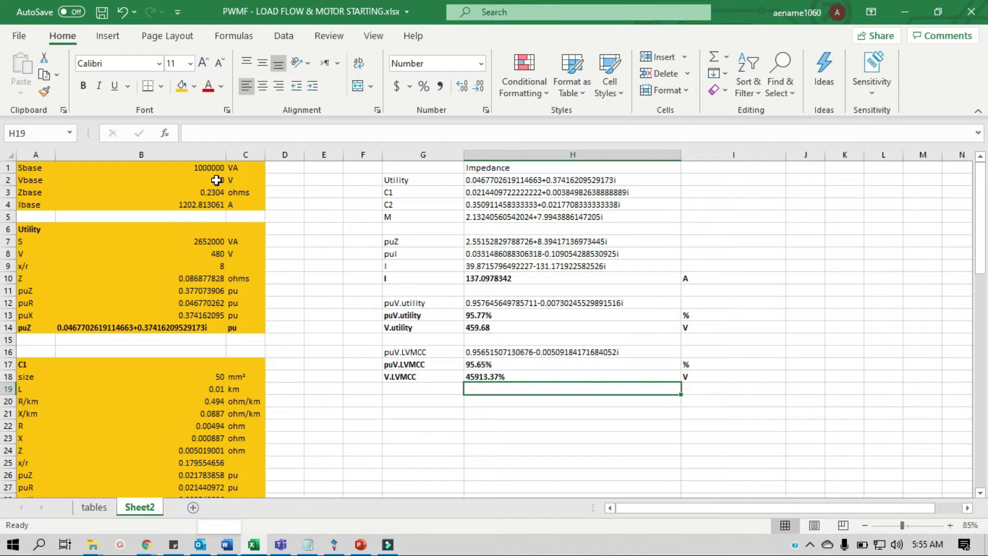
double_click(501, 379)
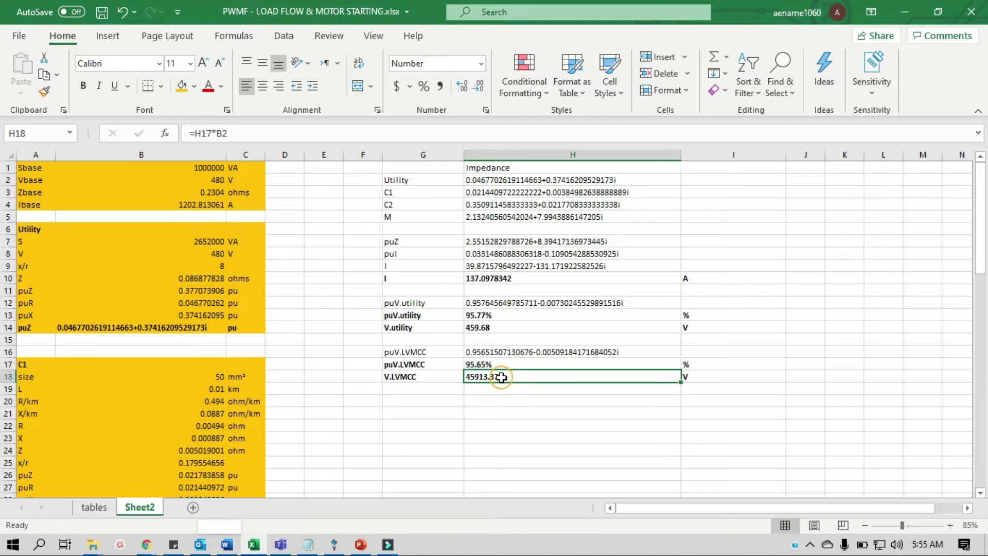
left_click(545, 407)
left_click(524, 367)
left_click(501, 378)
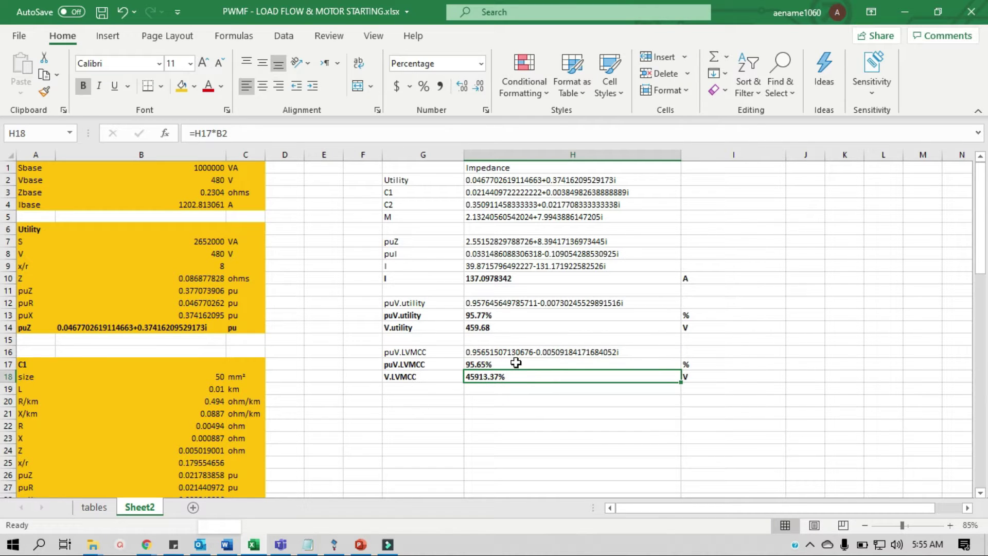
Make the base voltage reference absolute ($B$2) in the utility voltage formula in H14.
double_click(517, 327)
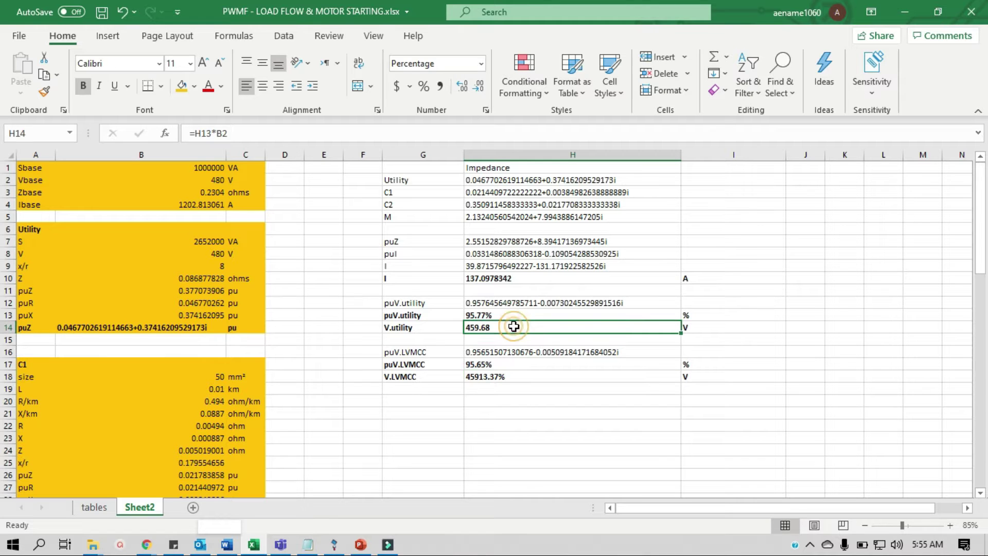
left_click_drag(512, 327, 452, 319)
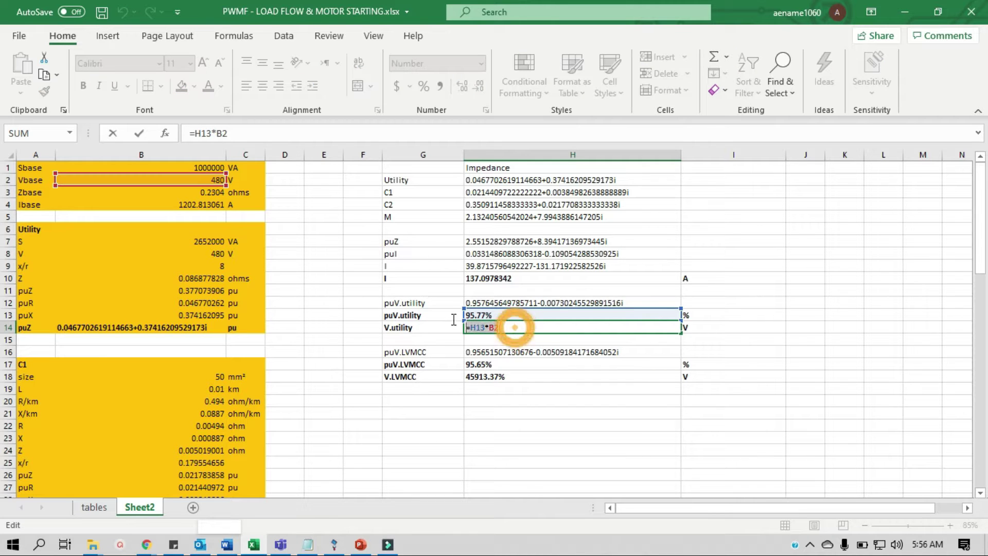
left_click(494, 327)
key("F4")
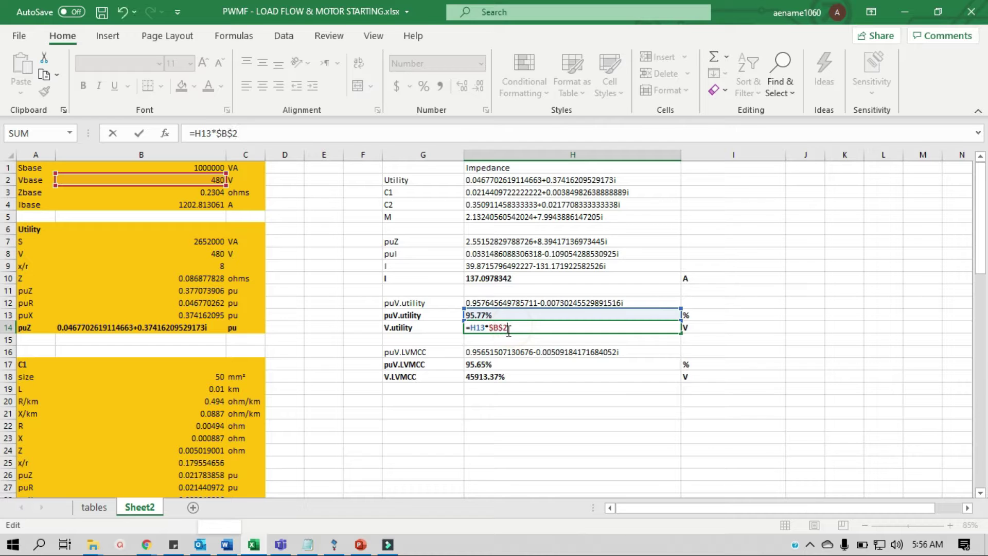
key("ctrl+Return")
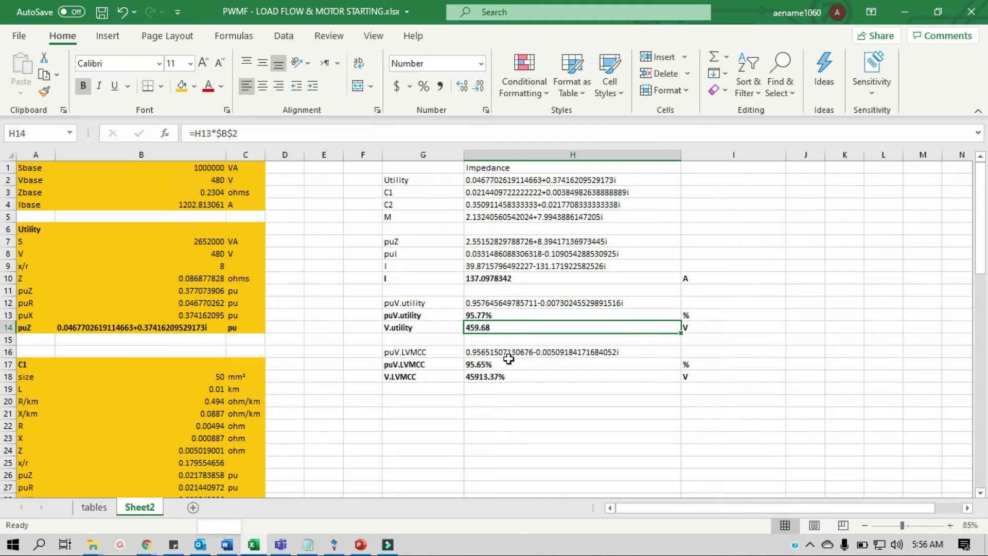
Copy the corrected formula into H18 so it reads =H17*$B$2, giving 459.13 V.
key("ctrl+c")
left_click(507, 376)
key("ctrl+v")
key("ctrl")
key("Escape")
left_click(531, 400)
left_click(510, 375)
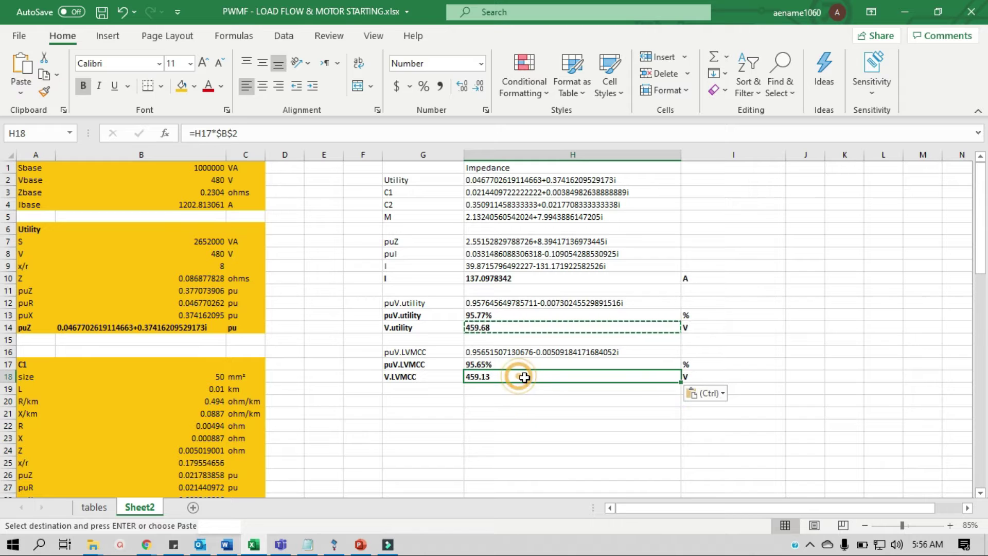
key("Escape")
double_click(524, 377)
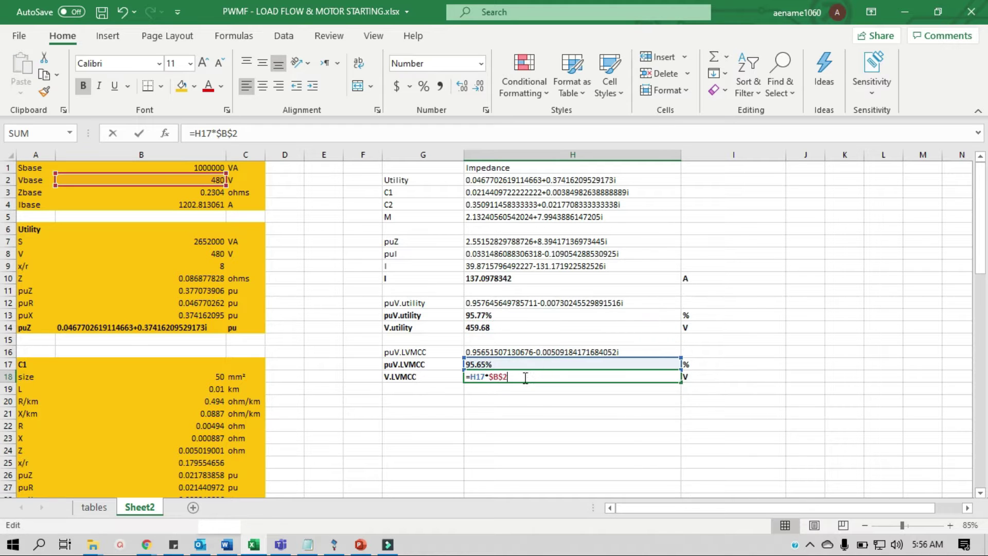
left_click(508, 401)
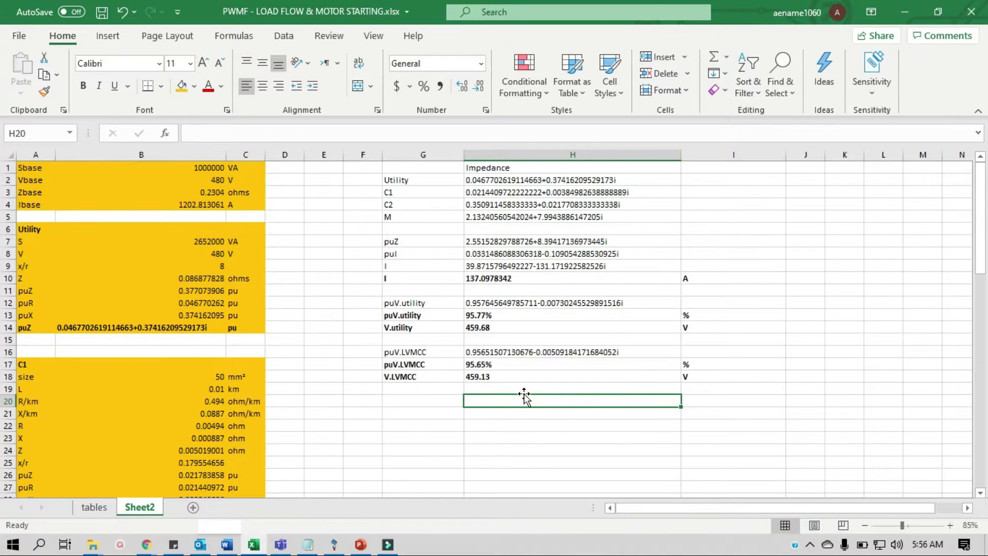
scroll(524, 396, "down", 1)
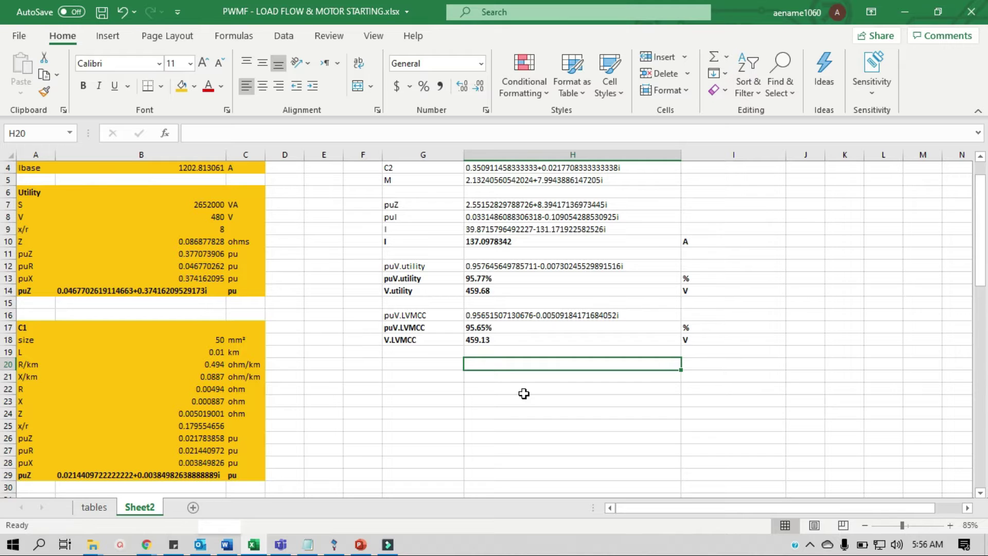
scroll(524, 393, "up", 1)
scroll(524, 394, "down", 1)
scroll(524, 393, "up", 1)
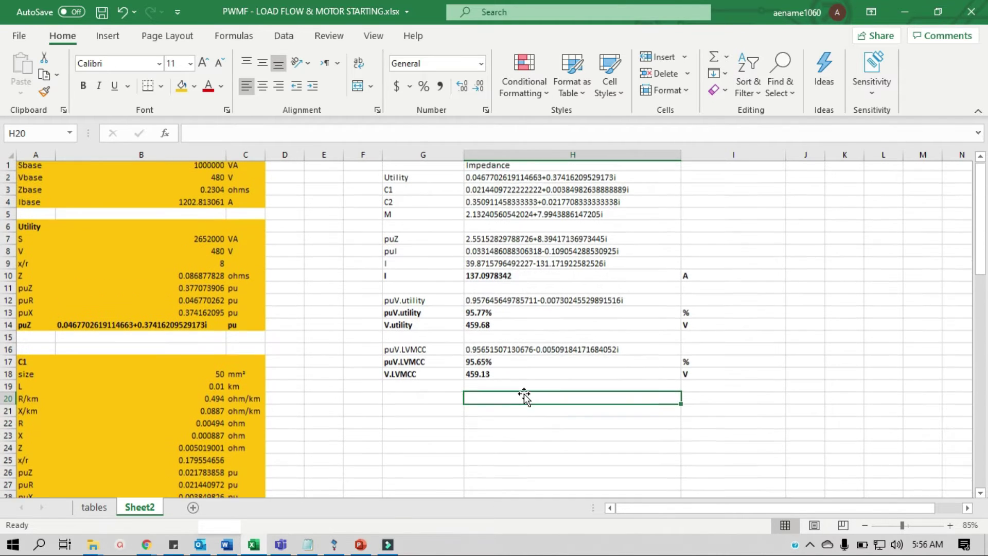
scroll(523, 394, "down", 1)
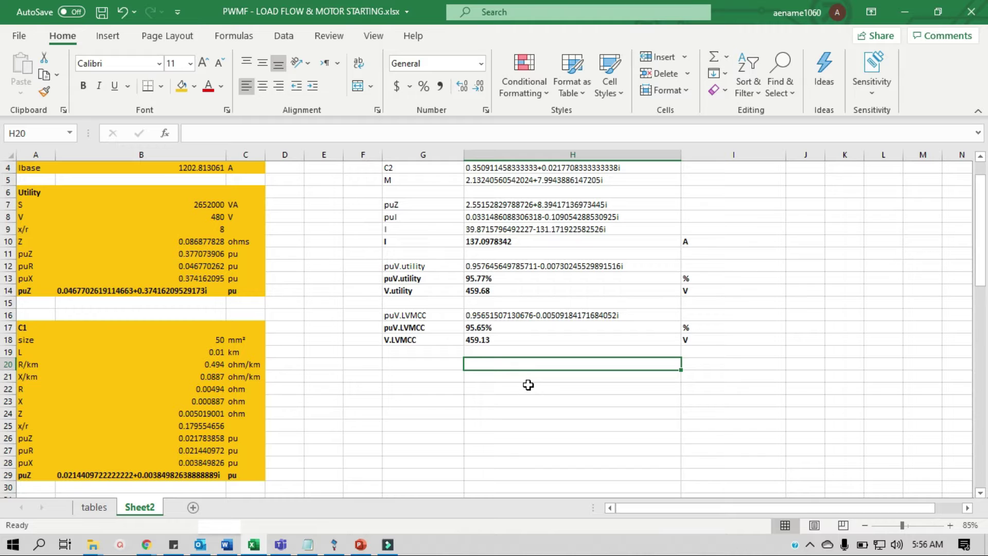
Copy the utility voltage label to the LVMCC bus and edit it to 459.13V (95.65%).
key("alt+Tab")
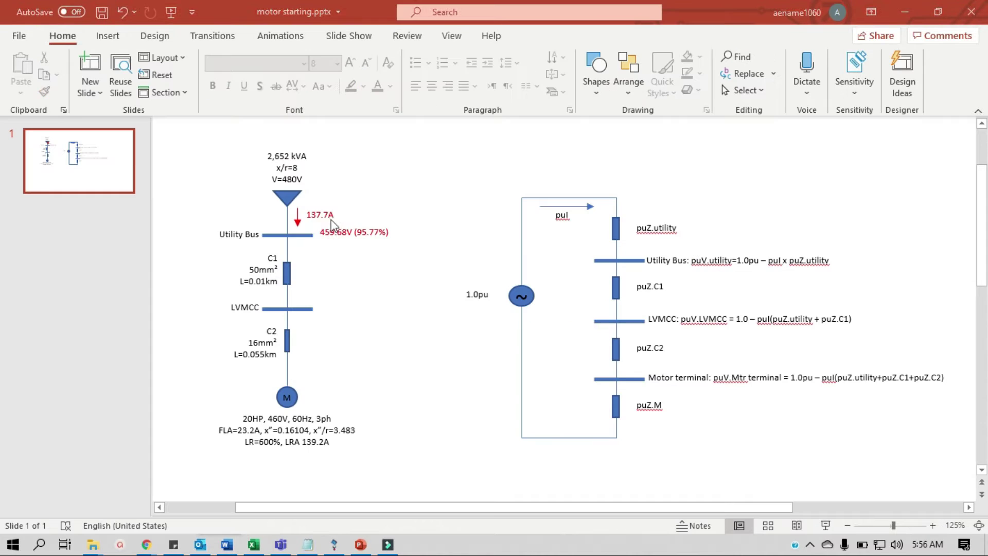
left_click(342, 232)
left_click_drag(372, 241, 373, 316)
left_click(348, 306)
key("BackSpace")
key("BackSpace")
type("13")
key("alt+Tab")
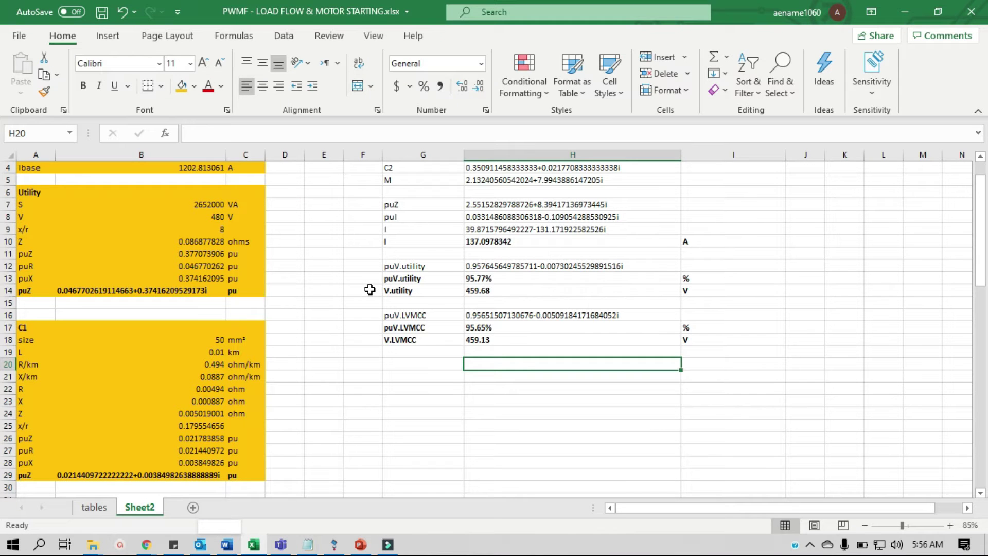
key("alt+Tab")
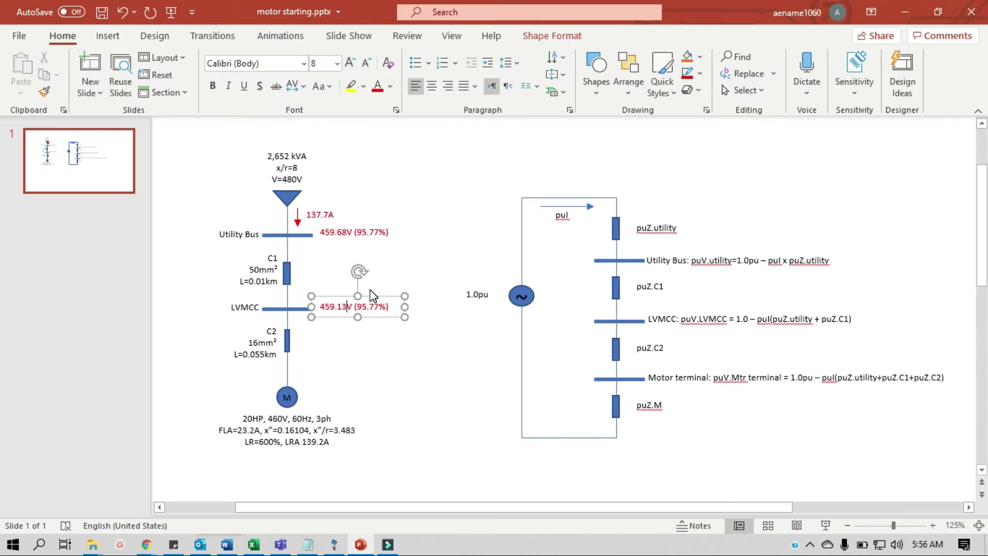
key("Delete")
key("Delete")
type("65")
left_click(396, 267)
Save the presentation and return to the Excel workbook.
key("ctrl+s")
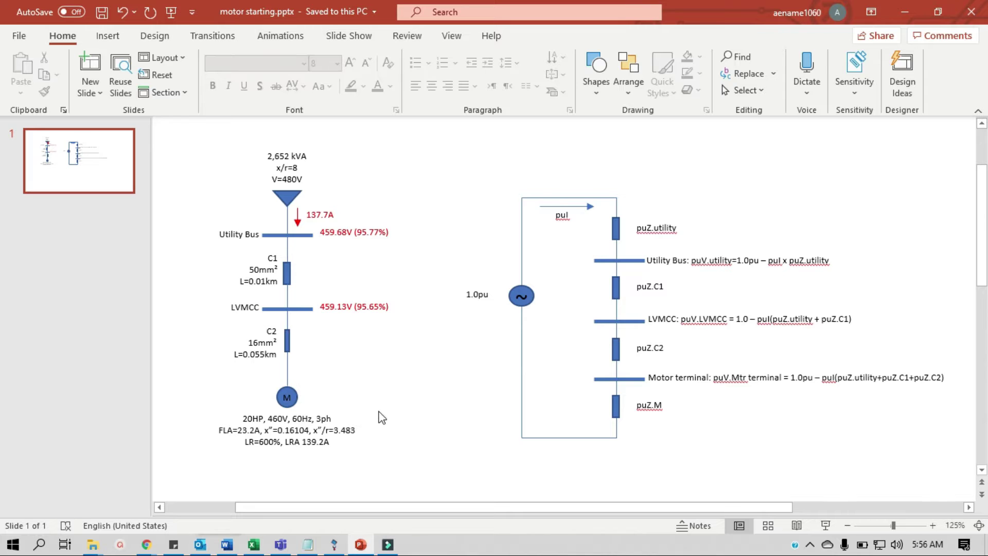
key("alt+Tab")
left_click(428, 363)
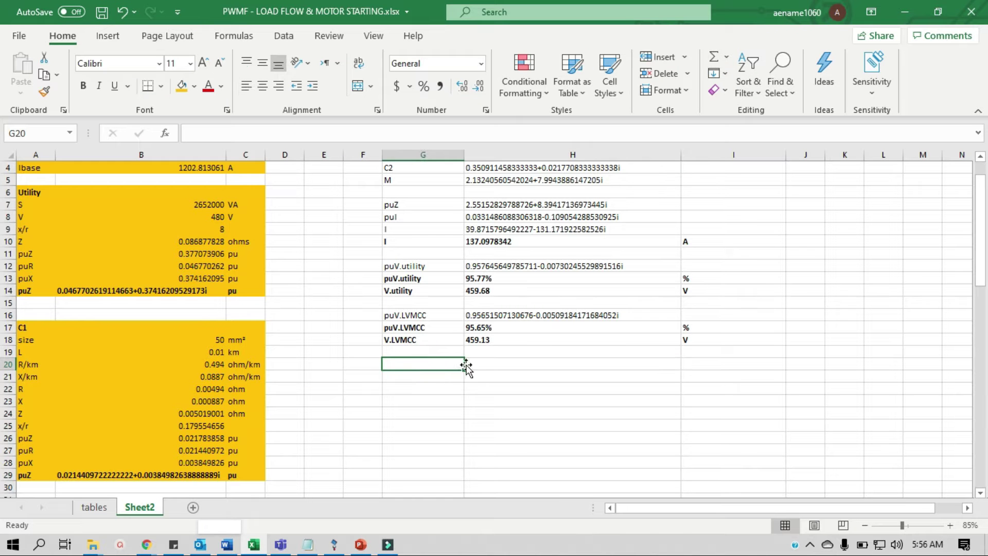
Copy the LVMCC labels from G16:G18 into G20:G22.
key("Up")
key("Up")
key("Up")
key("Up")
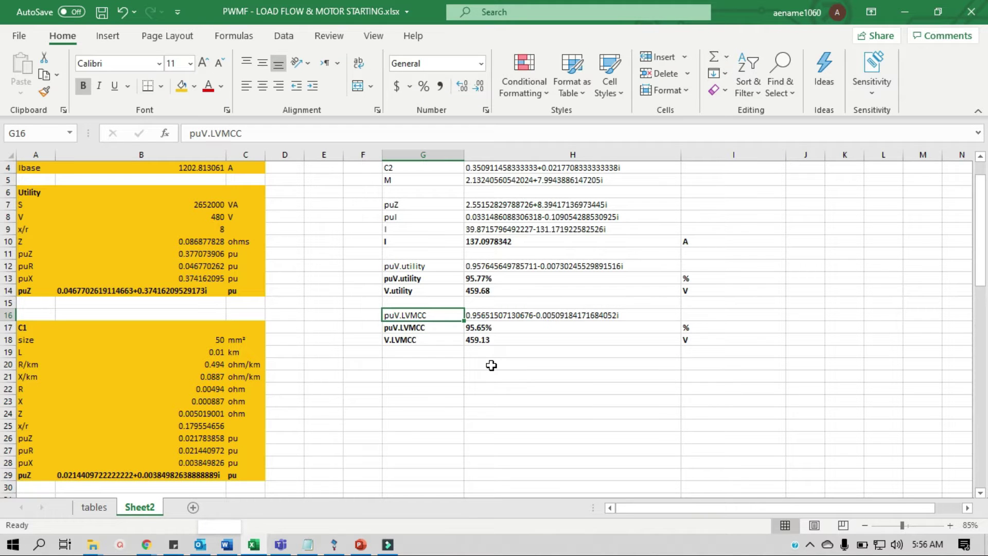
key("shift+Down")
key("shift+Down")
key("ctrl+c")
key("Down")
key("Down")
key("Down")
key("Down")
key("ctrl+v")
key("Escape")
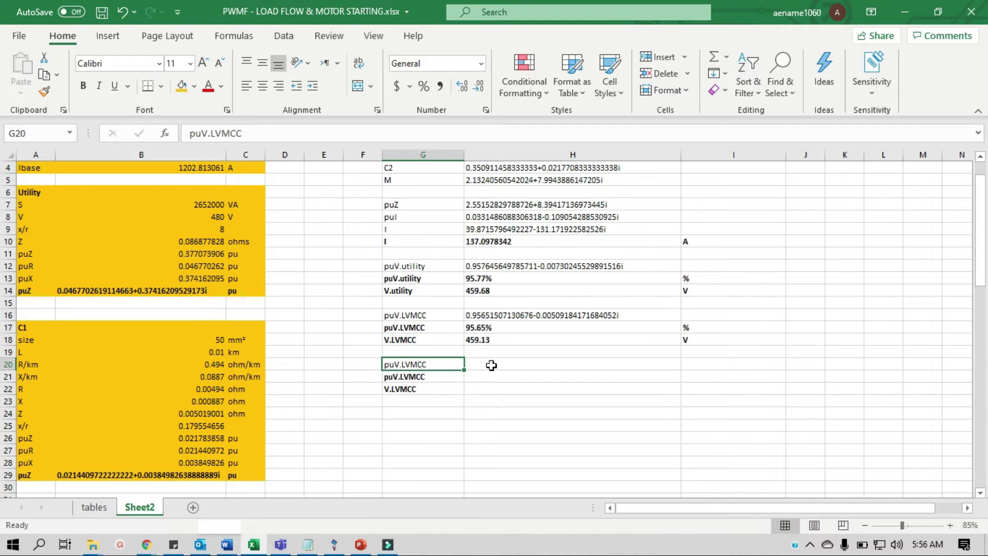
Rename the copied labels to puV.mtr terminal, puV.mtr terminal and V.mtr terminal.
key("F2")
key("ctrl+shift+Left")
type("mtr terminal")
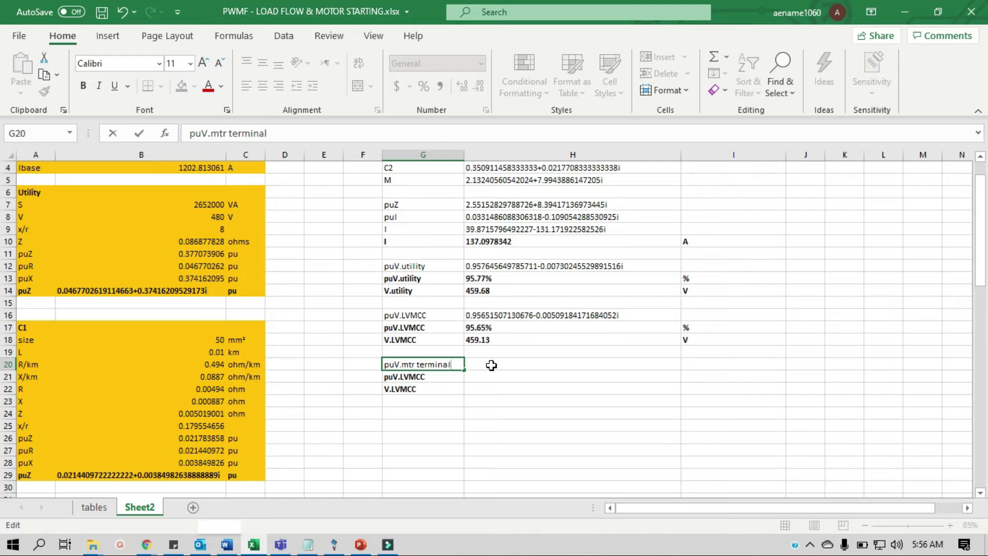
key("ctrl+shift+Left")
key("ctrl+shift+Left")
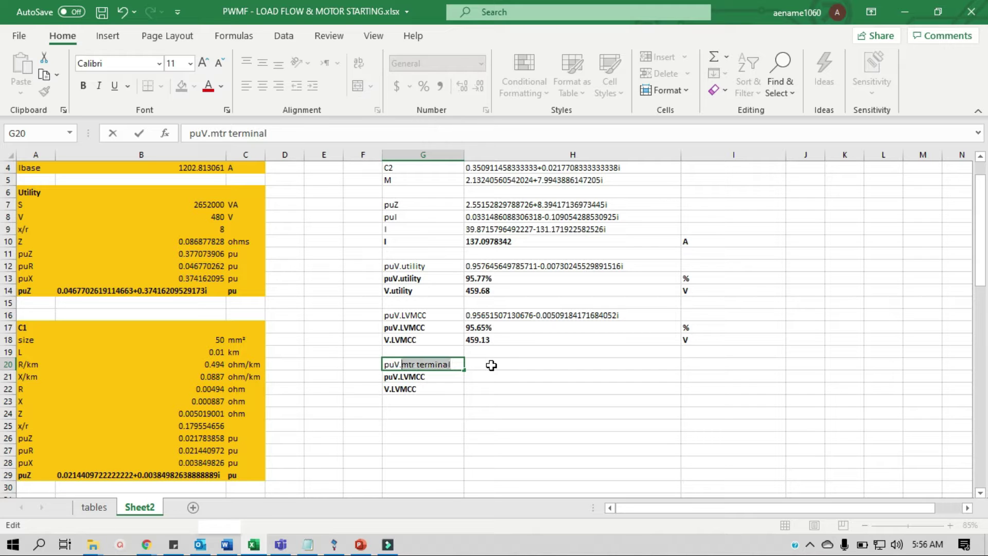
key("Return")
key("F2")
key("ctrl+shift+Left")
key("ctrl+v")
key("Return")
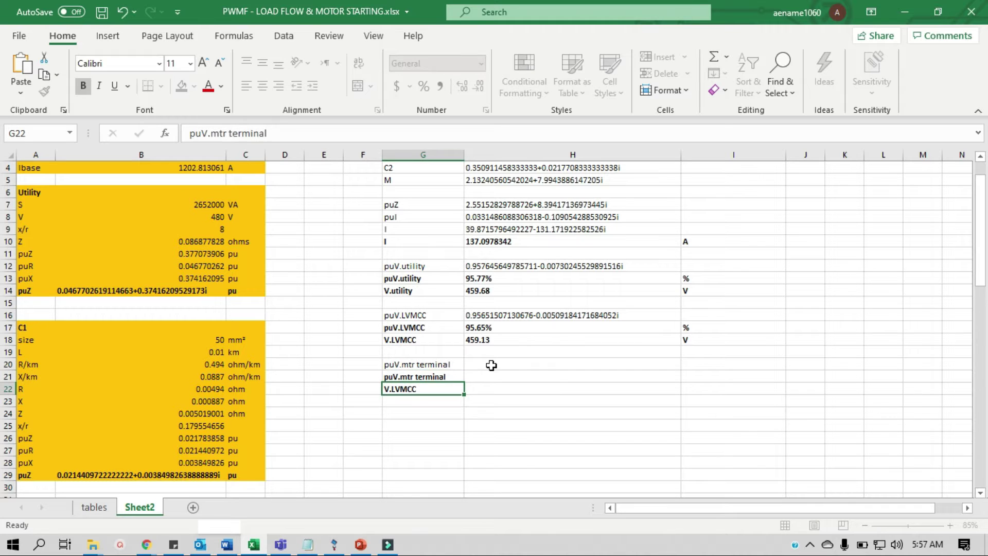
key("F2")
key("ctrl+shift+Left")
key("ctrl+v")
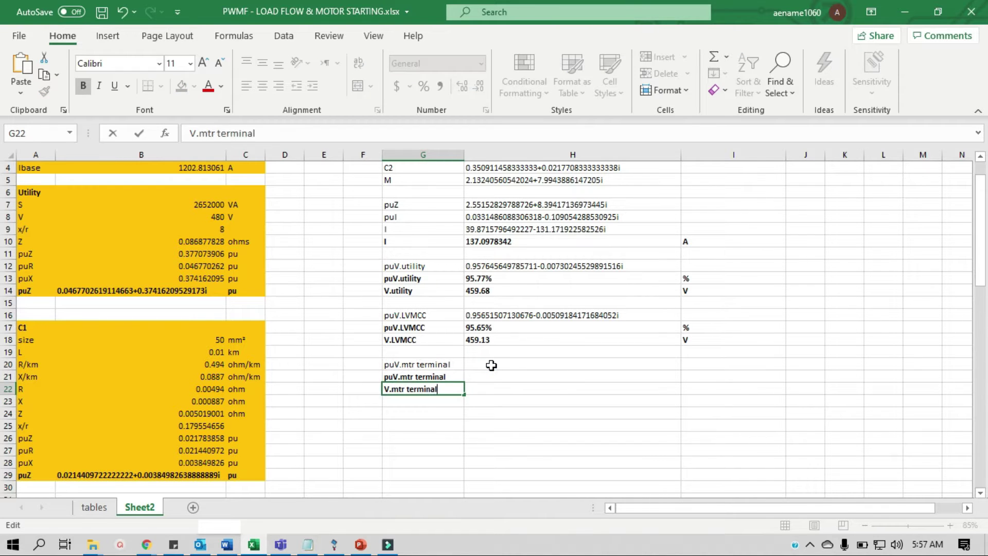
key("Tab")
key("Up")
key("Up")
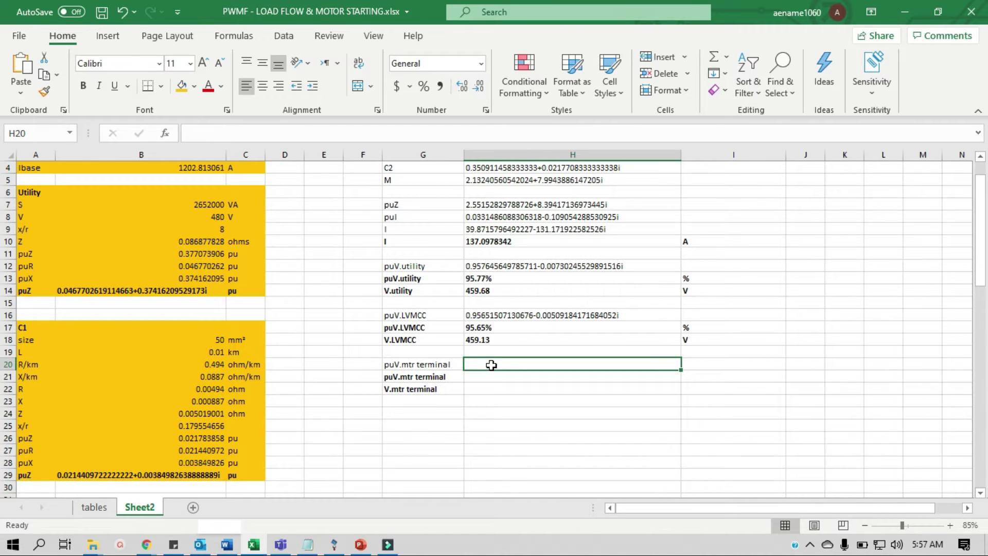
Enter =IMSUB(1,IMPRODUCT(H8,IMSUM(H2,H3,H4))) in H20, summing utility, C1 and C2 impedances.
type("=")
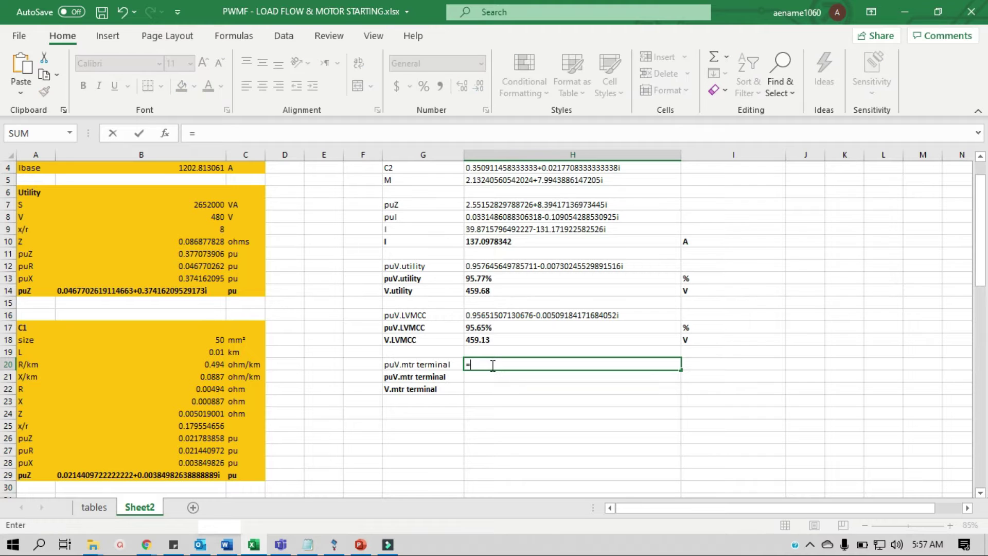
type("imsub")
key("Tab")
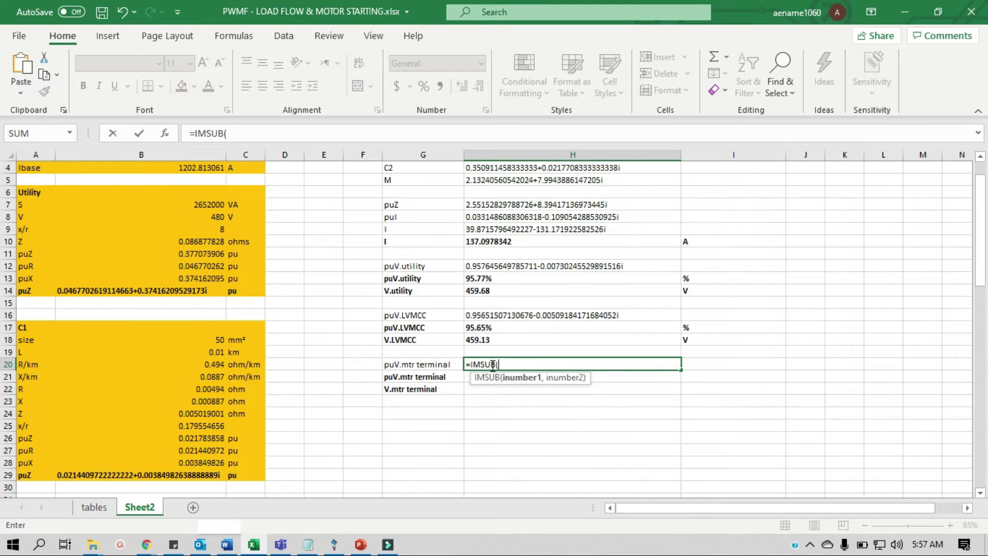
type(",imp")
key("Tab")
key("Up")
key("Up")
key("Up")
key("Up")
key("Up")
key("Up")
type(",")
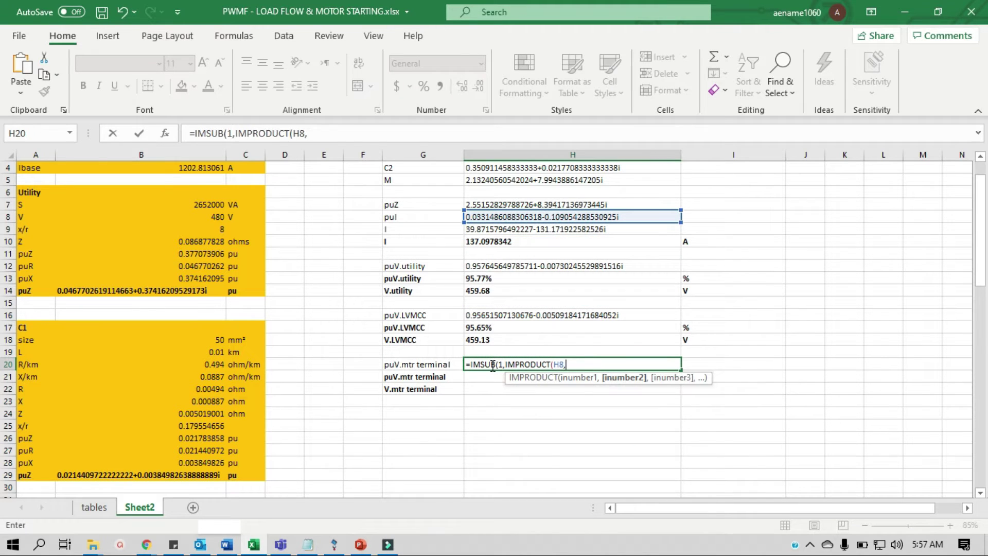
type("imsum")
key("Tab")
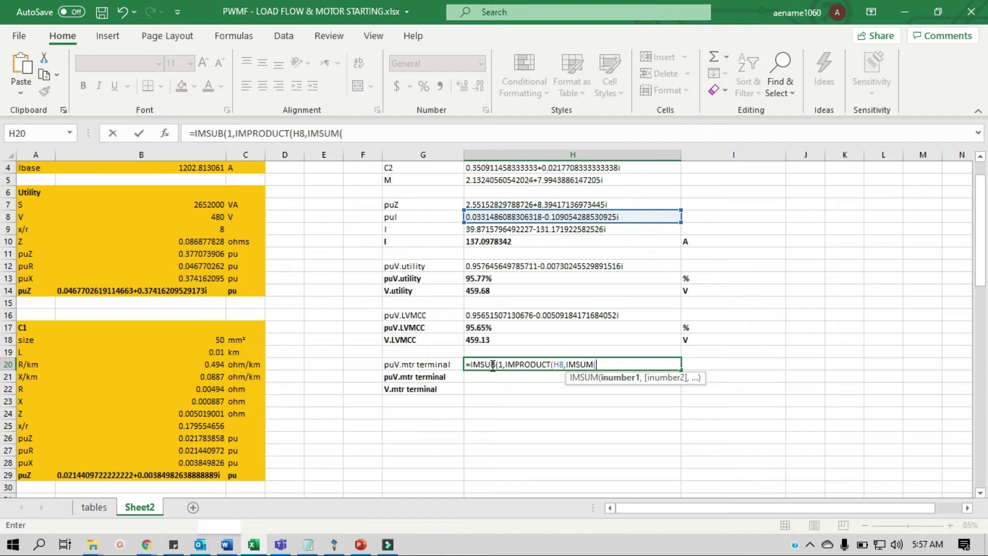
scroll(493, 365, "up", 1)
left_click(521, 180)
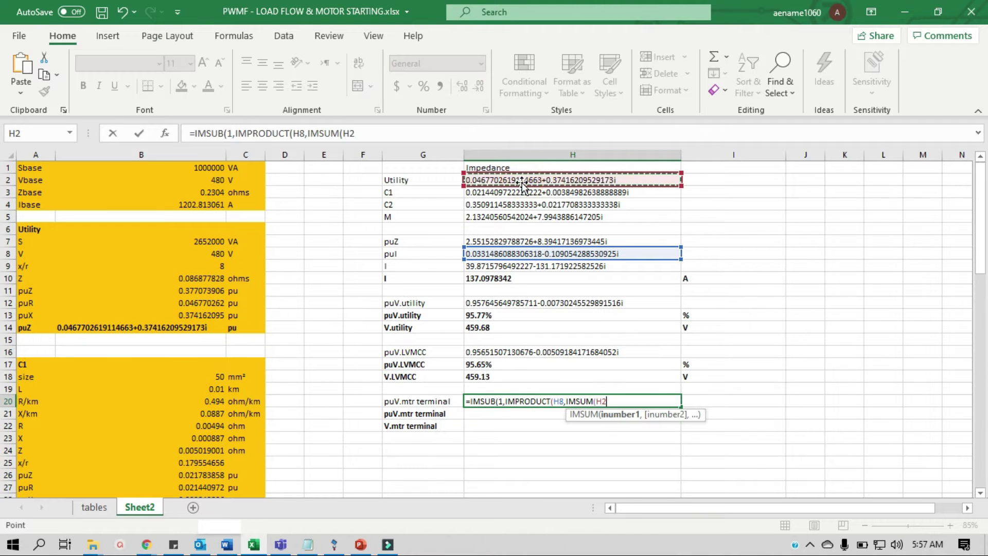
type(",")
left_click(520, 192)
type(",")
left_click(506, 204)
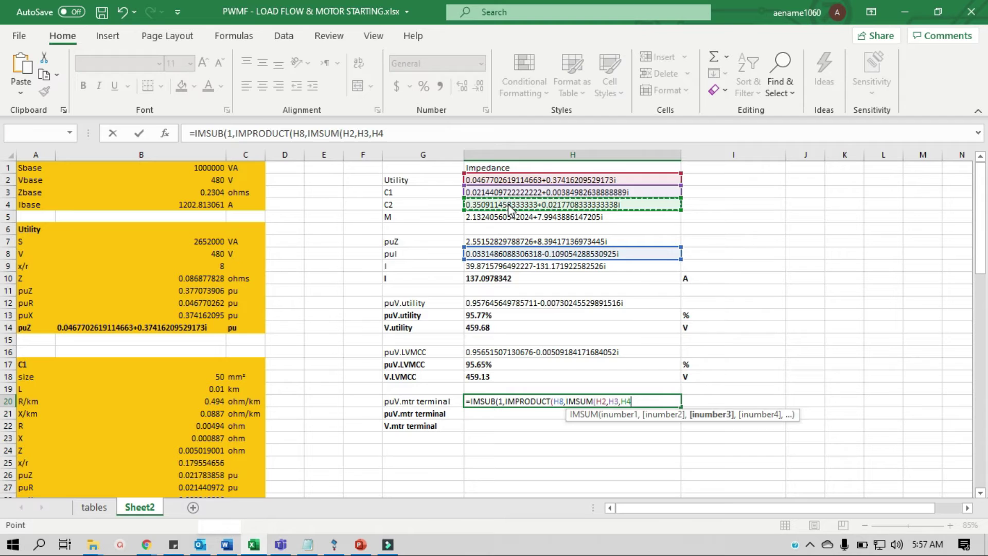
key("Return")
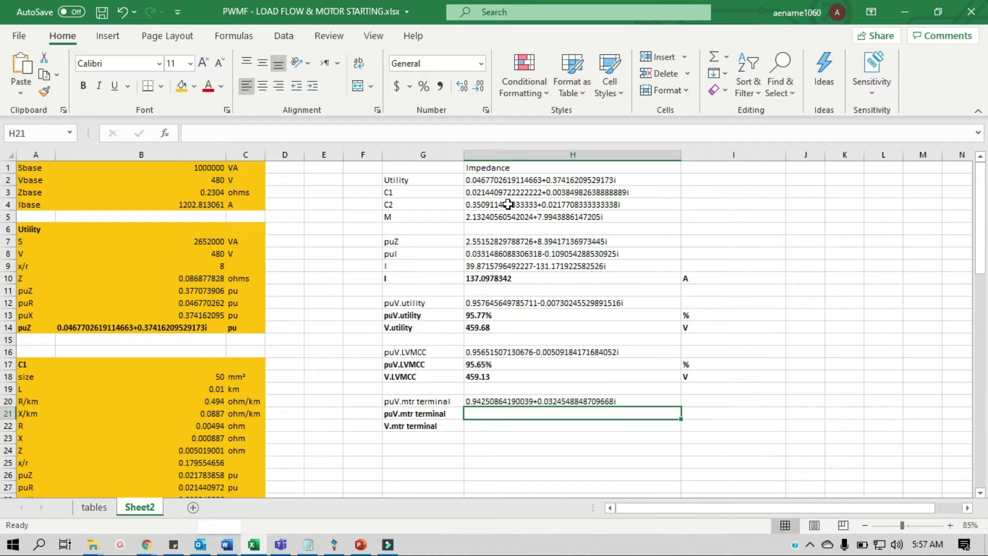
Label I12 as pu and copy the pu, % and V units beside the LVMCC and motor rows.
left_click(703, 301)
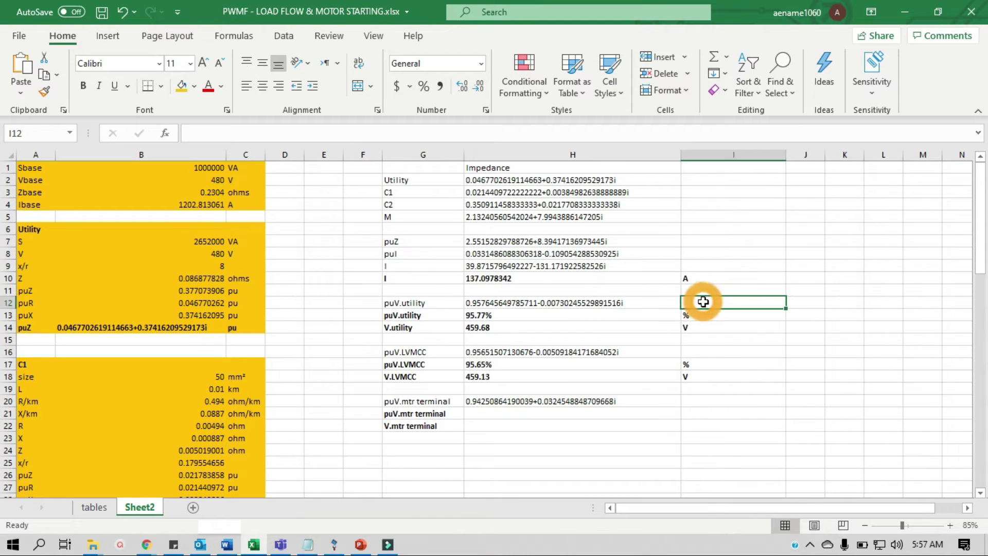
type("pu")
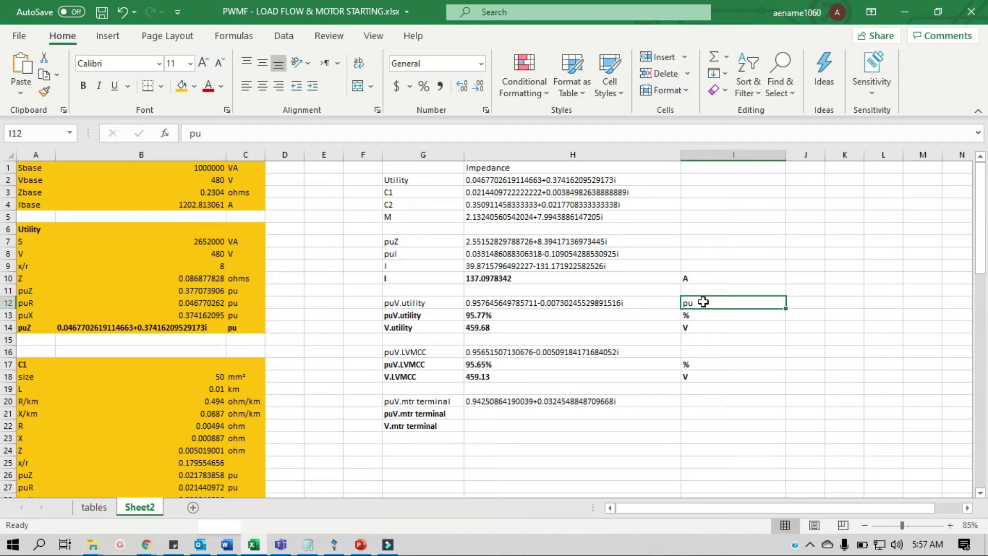
key("shift+Down")
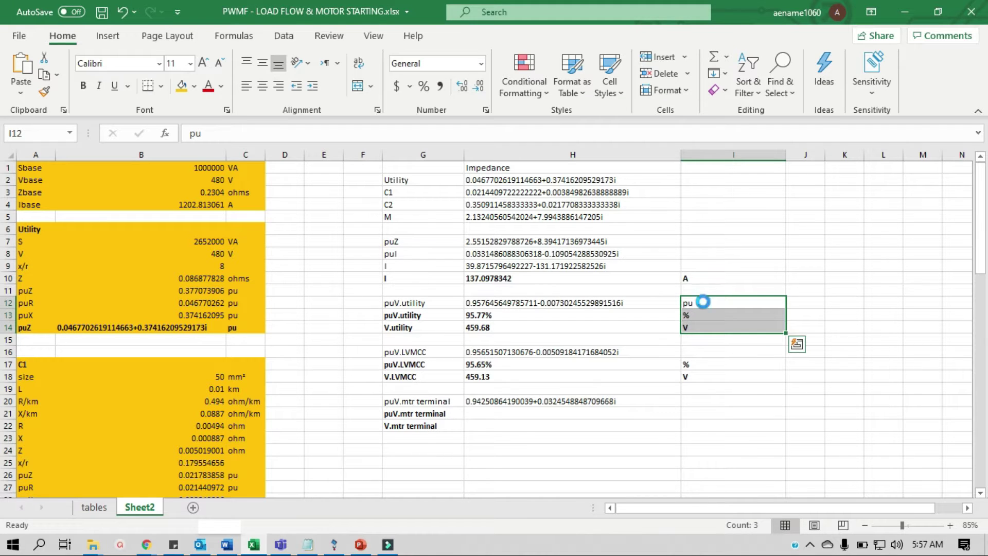
key("ctrl+c")
key("Down")
key("Down")
key("Down")
key("ctrl+v")
key("Down")
key("Down")
key("Down")
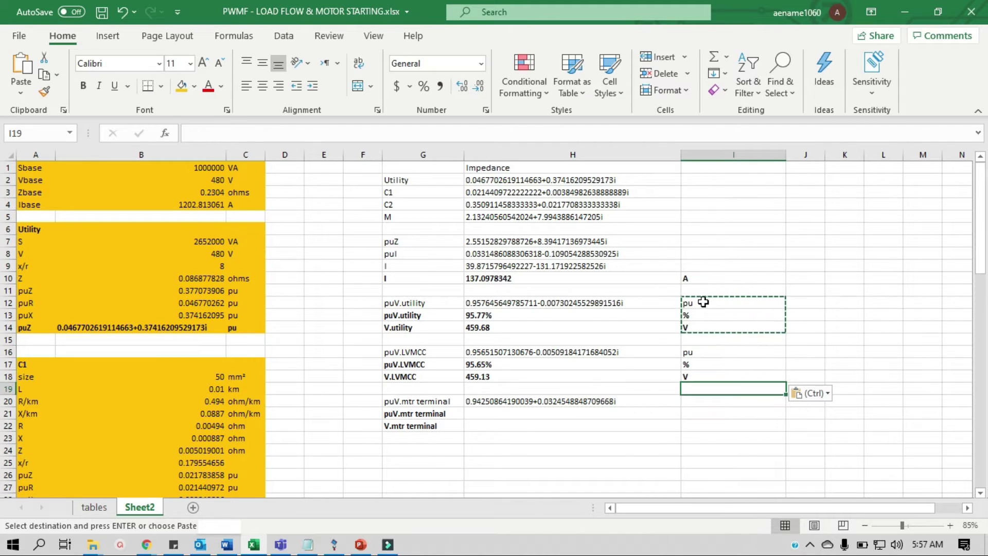
key("Down")
key("ctrl+v")
key("Escape")
key("Left")
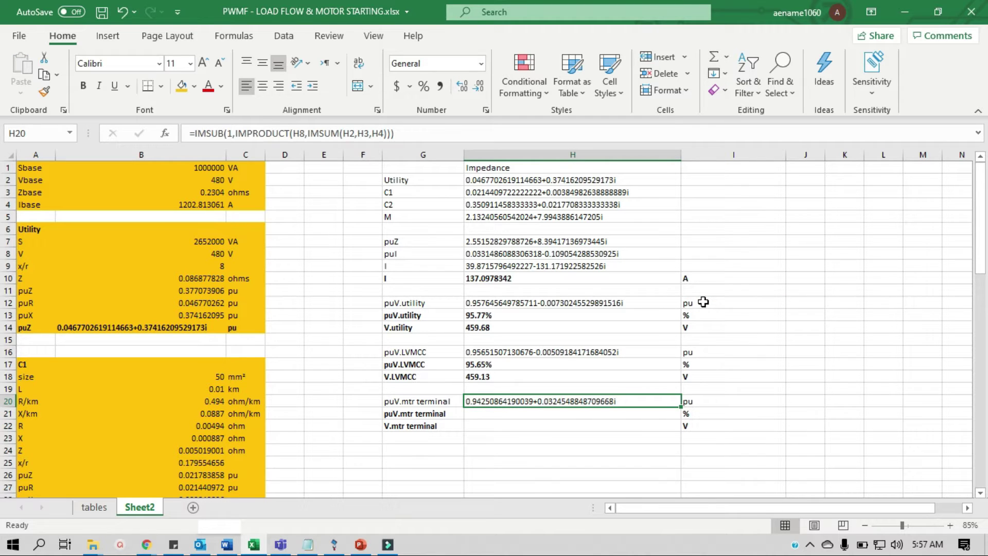
Copy the LVMCC percentage and volt formulas into H21:H22, giving 94.31% and 452.67 V.
key("Down")
key("Up")
key("Up")
key("Up")
key("Up")
key("shift+Down")
key("ctrl+c")
key("Down")
key("Down")
key("Down")
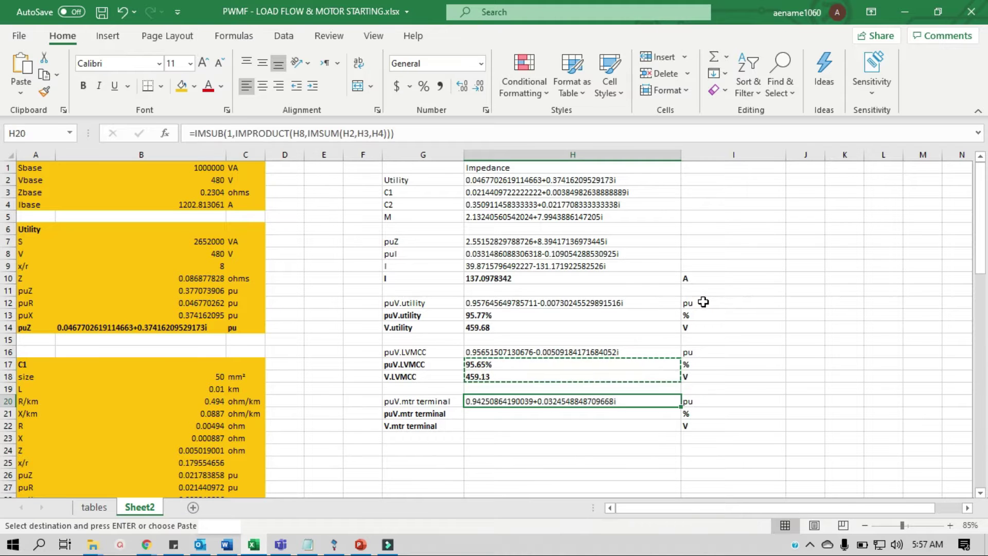
key("Down")
key("ctrl+v")
key("Escape")
key("Down")
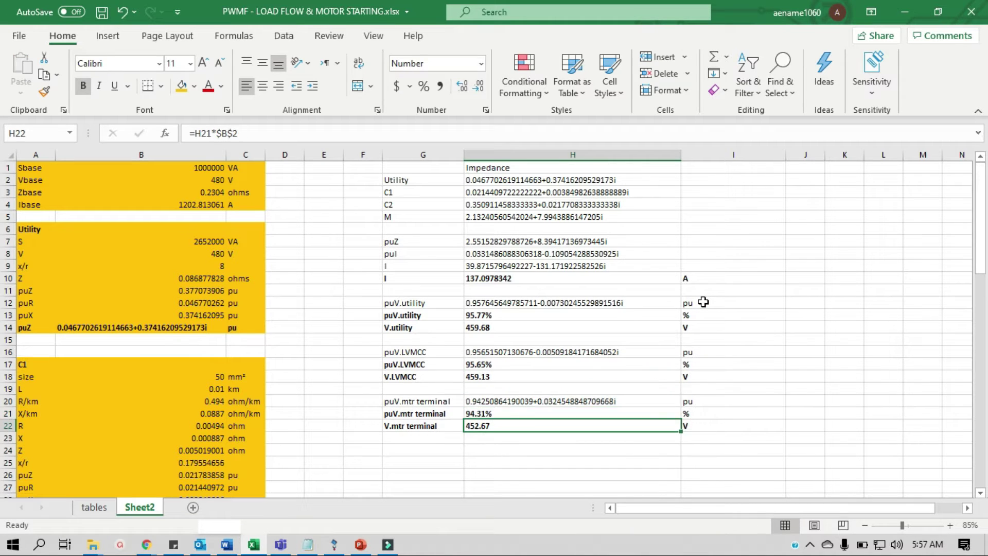
key("Up")
key("F2")
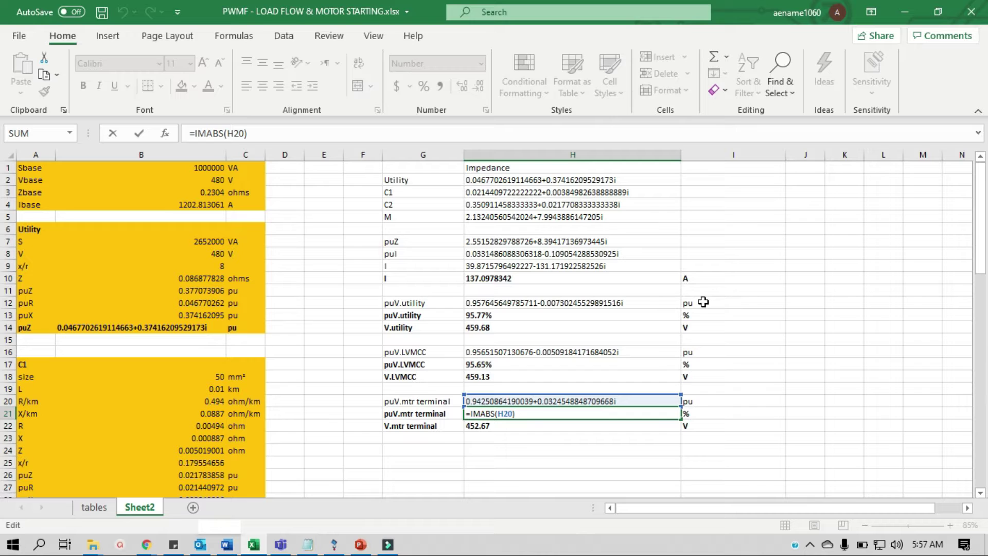
key("Escape")
key("Down")
key("F2")
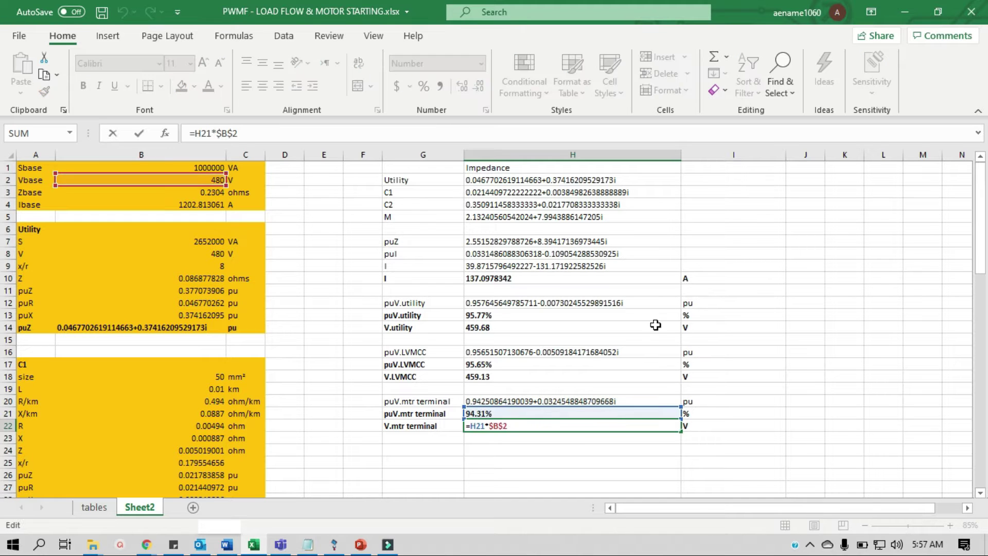
key("ctrl+Return")
left_click(364, 412)
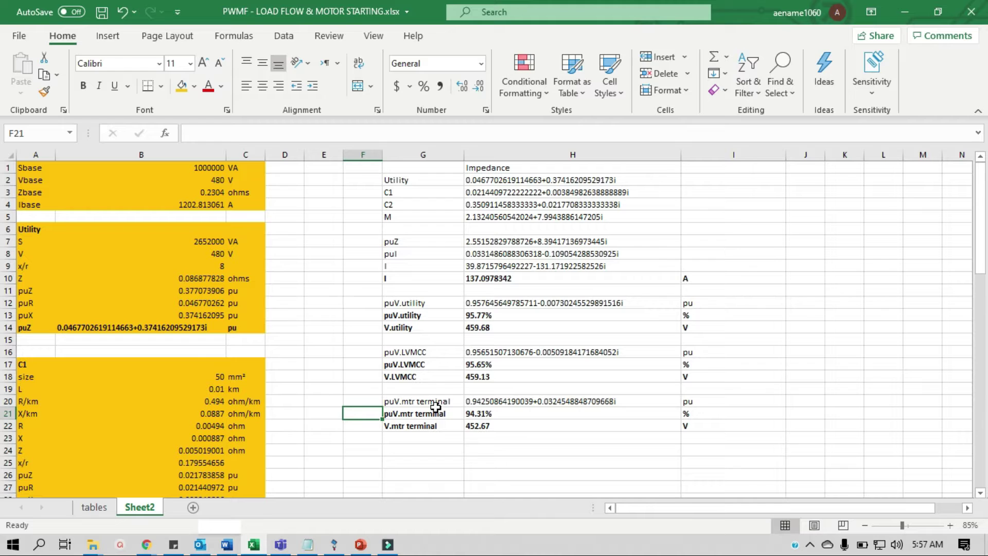
Add labels 'wrt 480V' in F21 and 'wrt 460V' in F23, and copy the G21 label to G23.
type("wrt 480V")
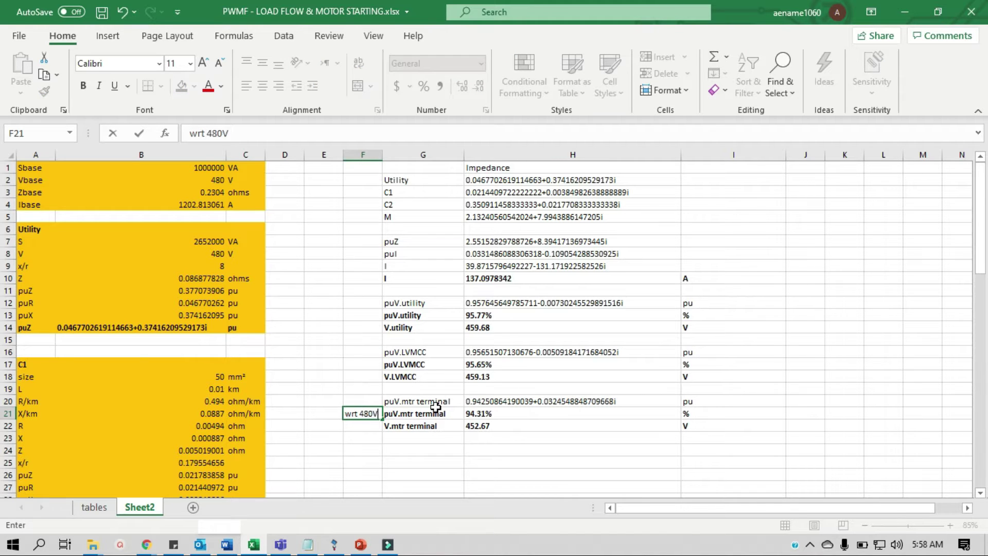
key("Return")
key("Return")
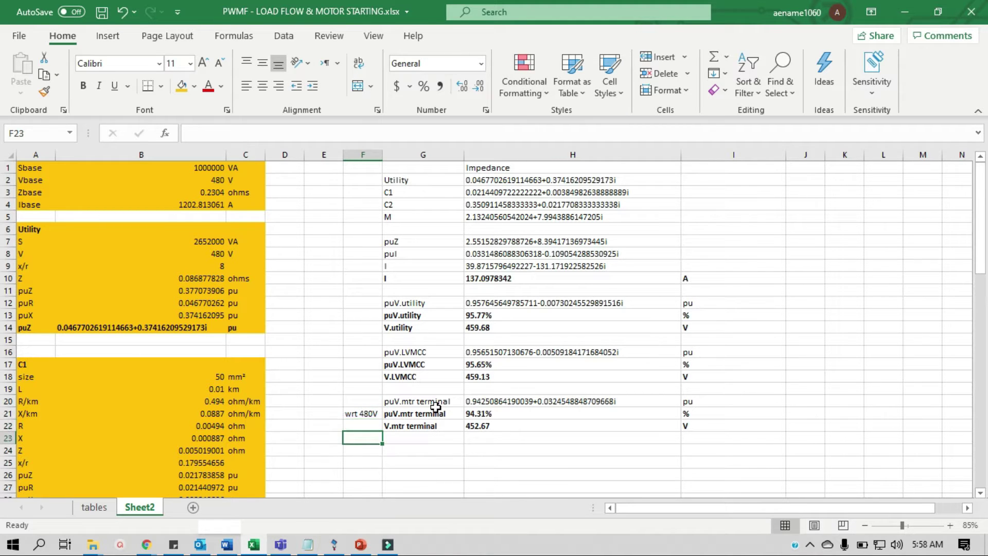
type("wrt 480V")
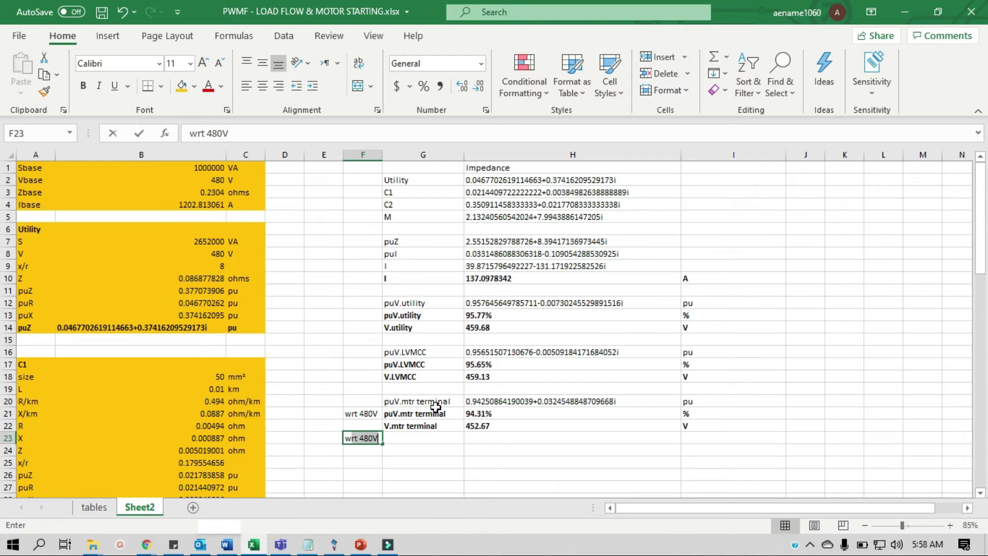
type("460V")
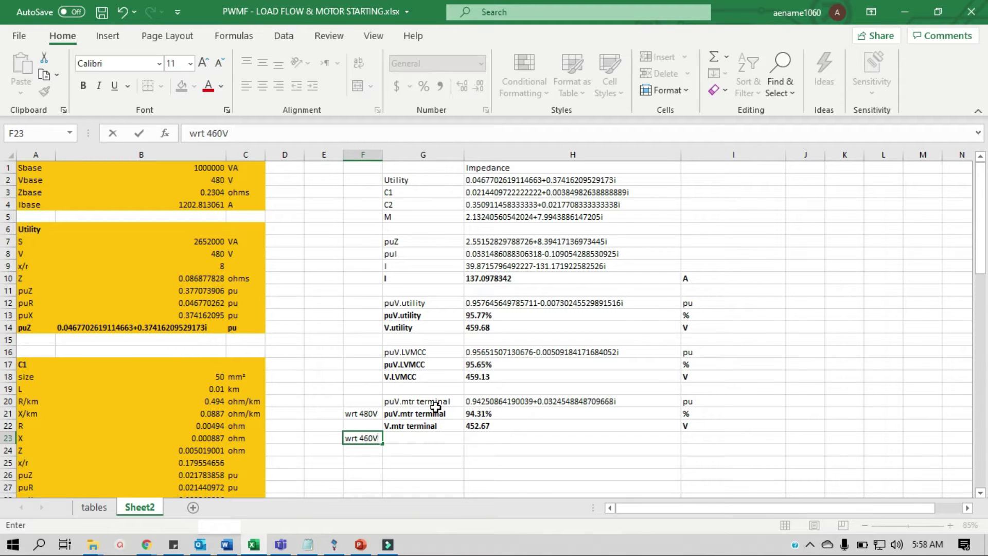
key("Tab")
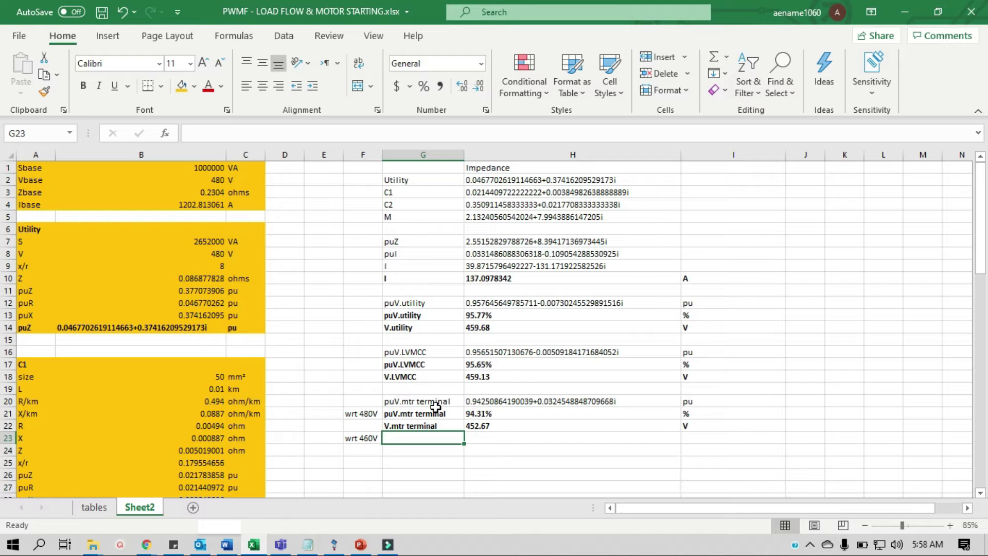
key("Up")
key("Up")
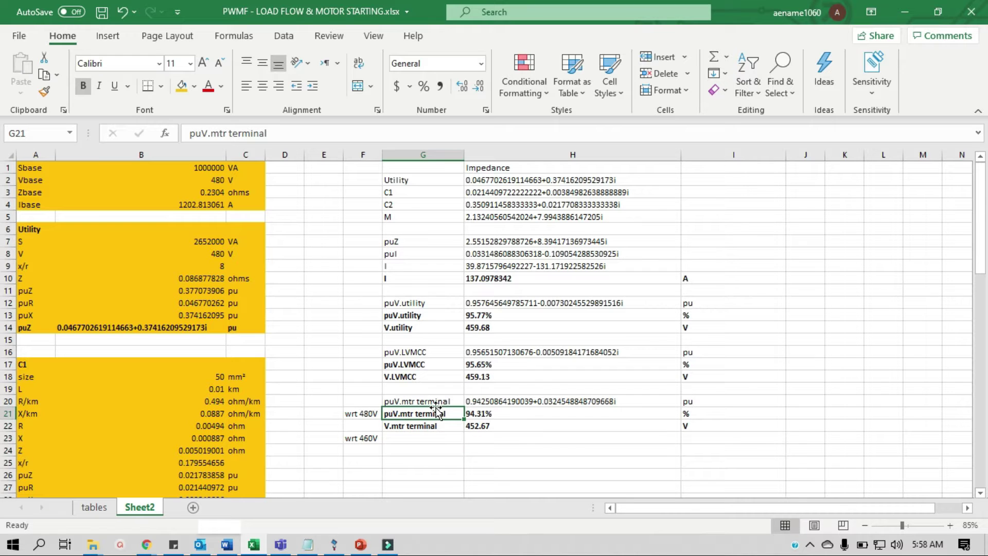
key("ctrl+c")
key("Down")
key("Down")
key("ctrl+v")
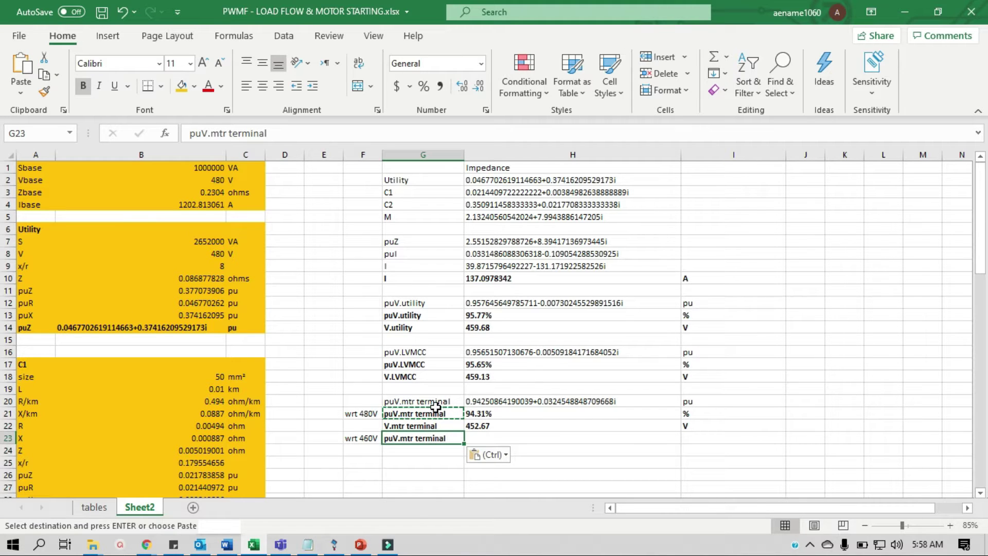
key("Escape")
key("Right")
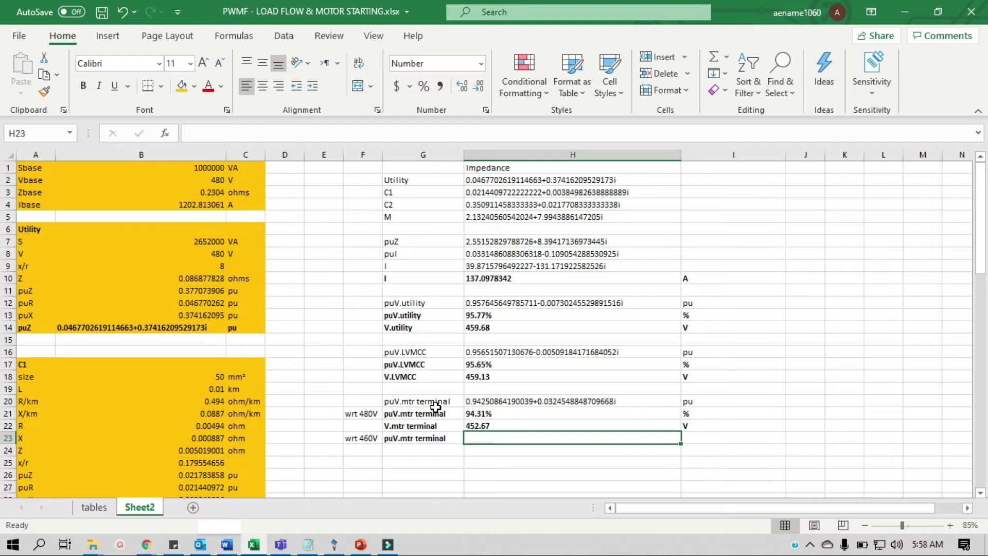
Enter =H22/B50 in H23 to express the motor voltage relative to 460V.
key("Up")
key("Down")
type("=")
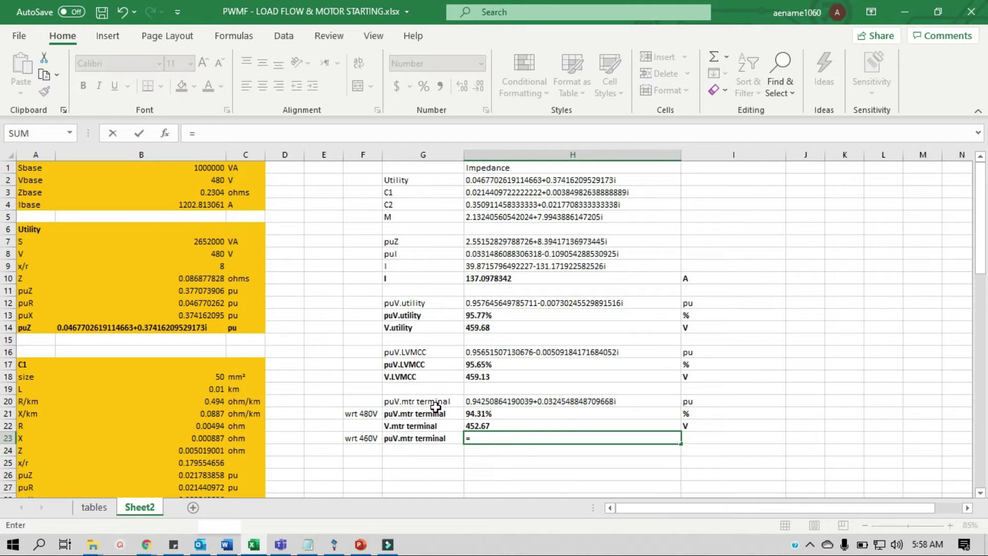
key("Up")
type("/")
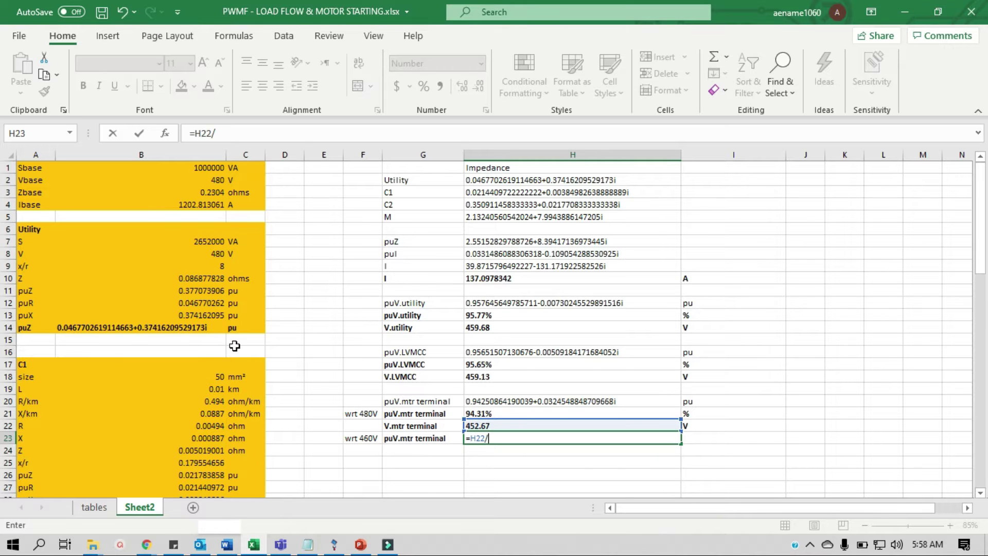
scroll(203, 401, "down", 5)
scroll(206, 406, "down", 4)
left_click(224, 434)
key("Tab")
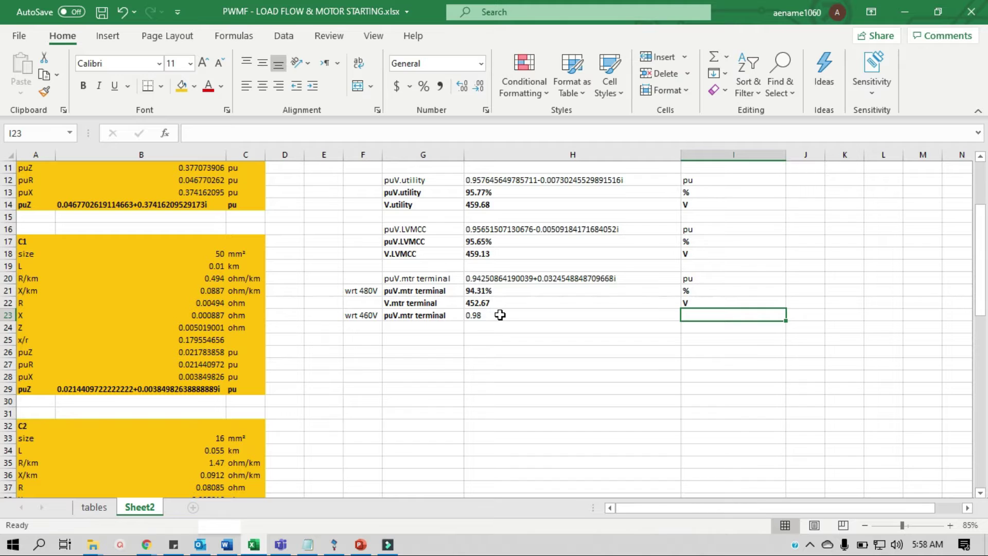
Show H23 as a two-decimal percentage (98.41%) and add the % unit beside it.
left_click(502, 315)
left_click(424, 86)
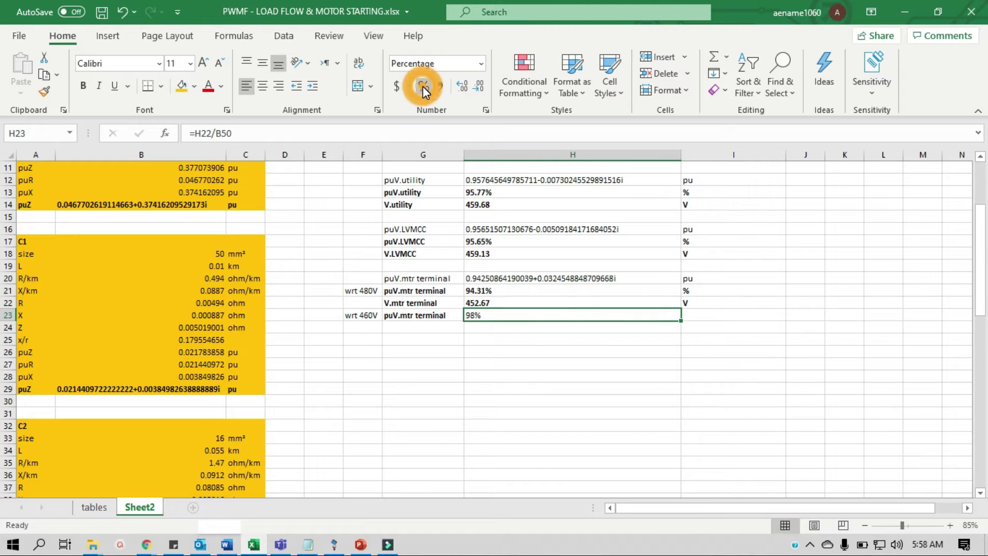
left_click(461, 87)
left_click(461, 87)
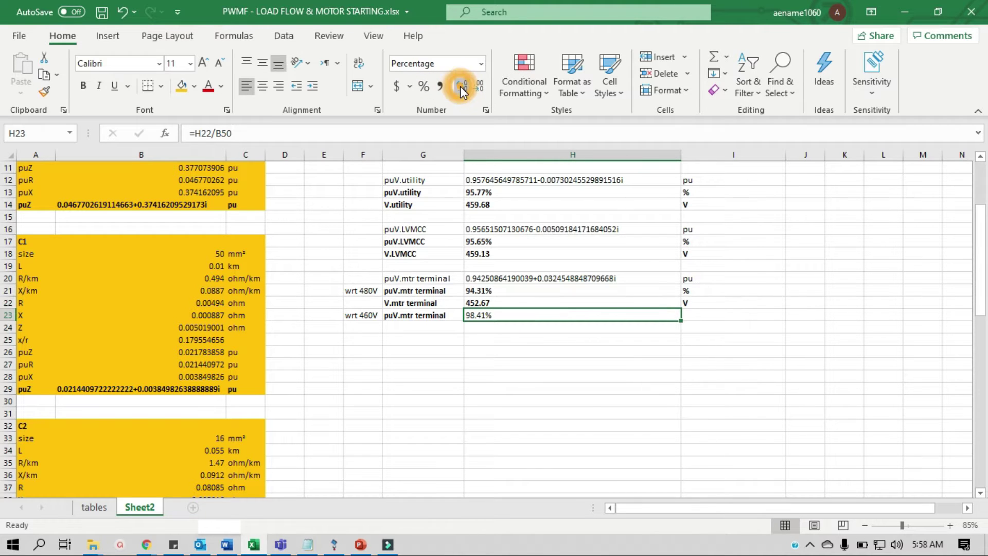
left_click(699, 299)
left_click(698, 291)
key("ctrl+c")
left_click(708, 315)
key("Return")
left_click(643, 346)
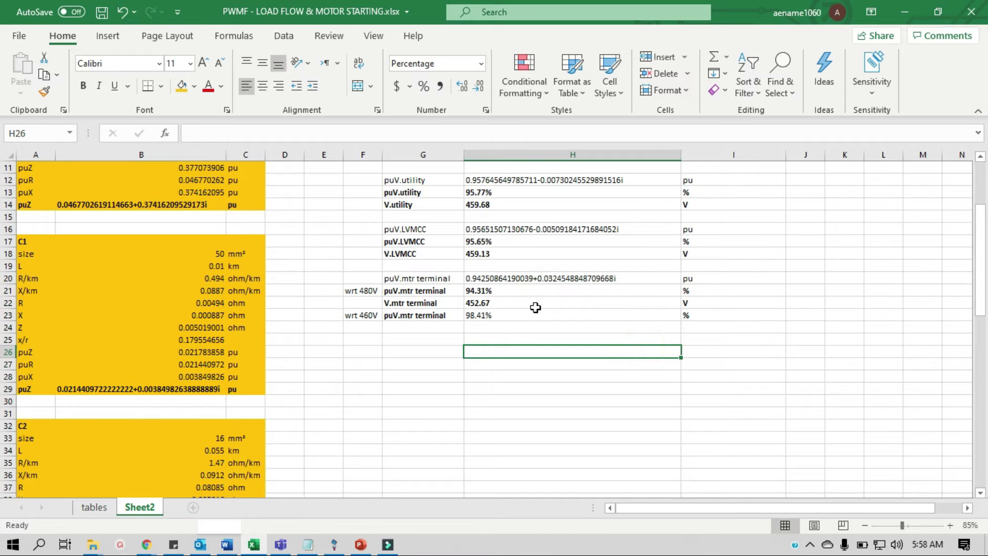
Bold the motor terminal result rows 21 to 23 and save the workbook.
left_click_drag(374, 292, 746, 316)
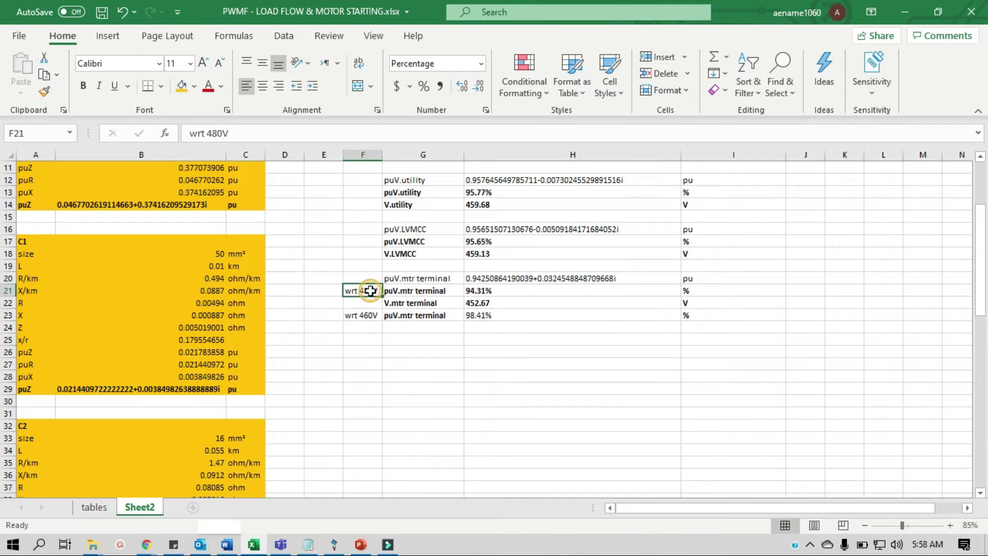
key("ctrl+b")
key("ctrl+b")
key("ctrl+b")
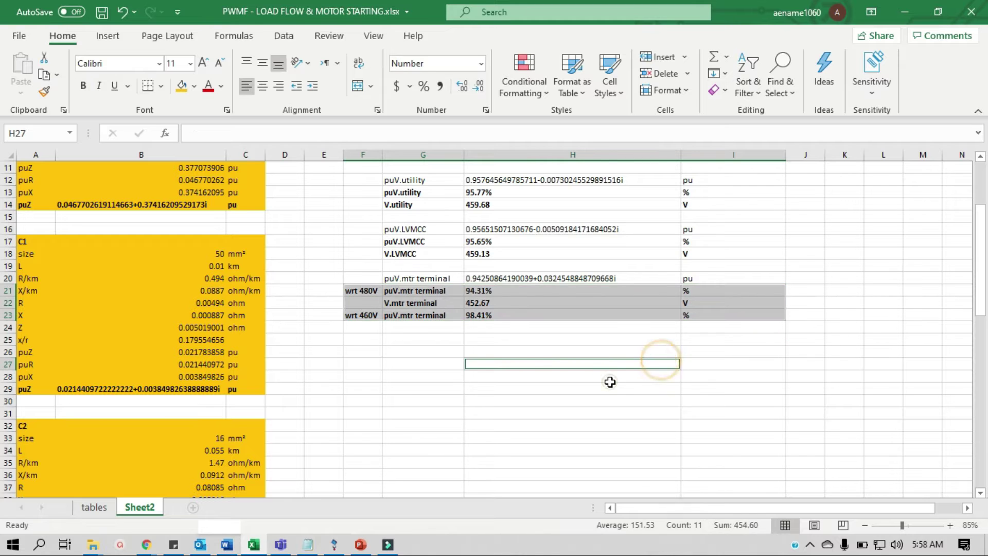
left_click(609, 380)
key("ctrl+s")
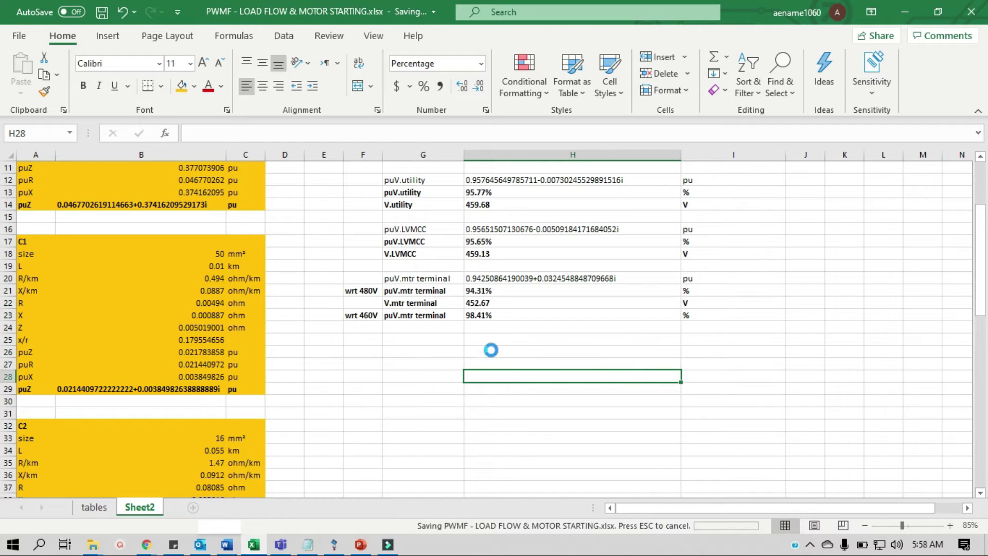
mouse_move(387, 544)
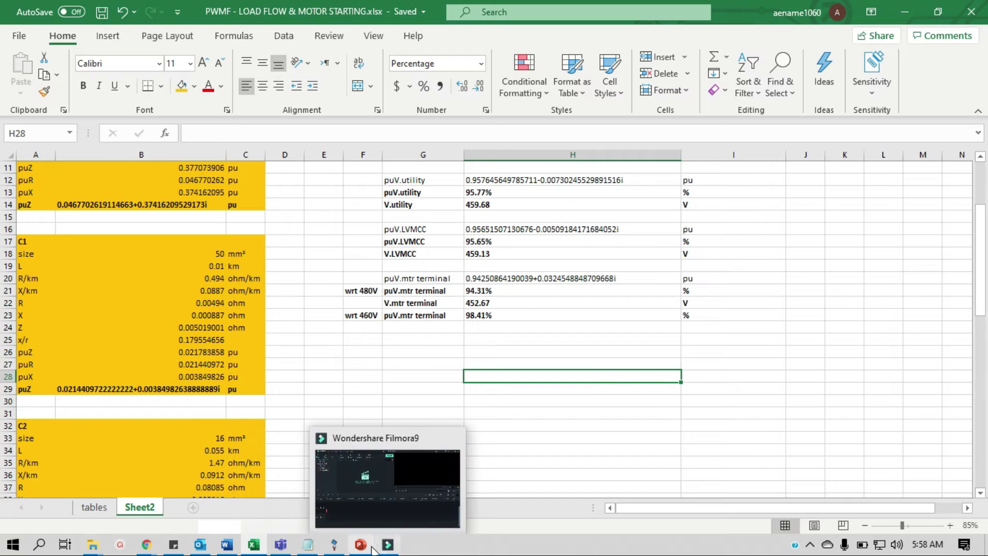
Copy the LVMCC voltage label beside the motor and change its first line to 452.67V.
left_click(361, 545)
left_click_drag(355, 306, 363, 390)
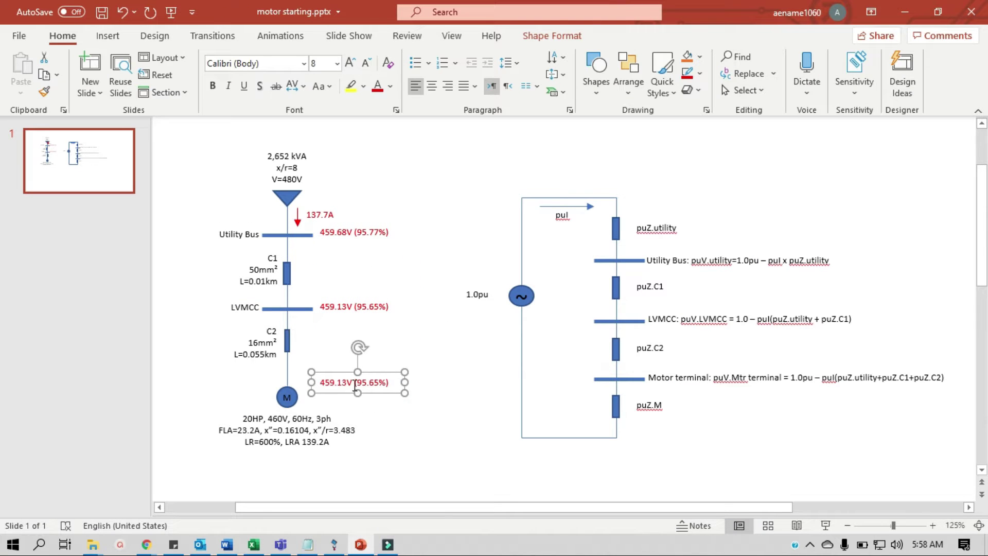
left_click(337, 383)
type("2.67")
key("Return")
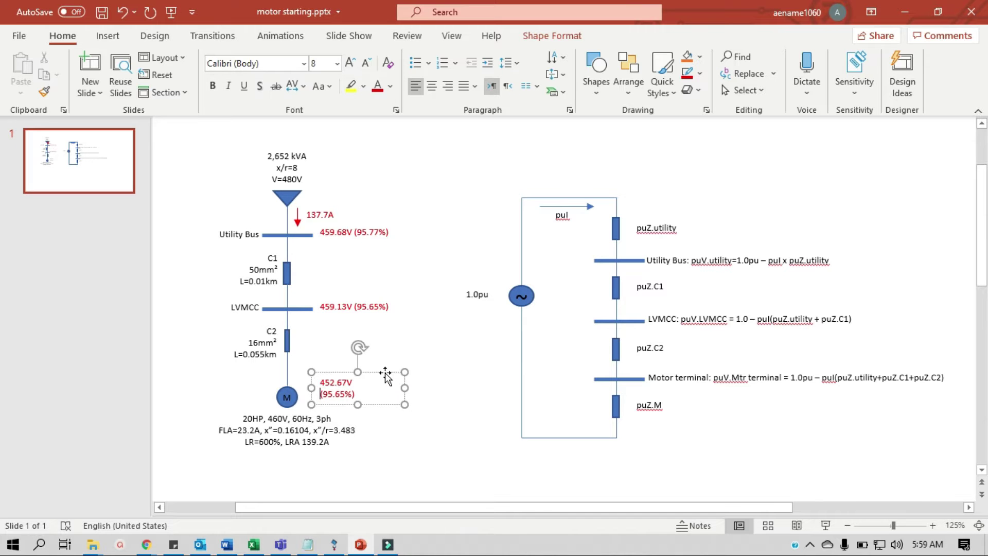
Edit the label's next lines to read (94.31%) wrt 480V and (98.41%) wrt 460V.
key("alt+Tab")
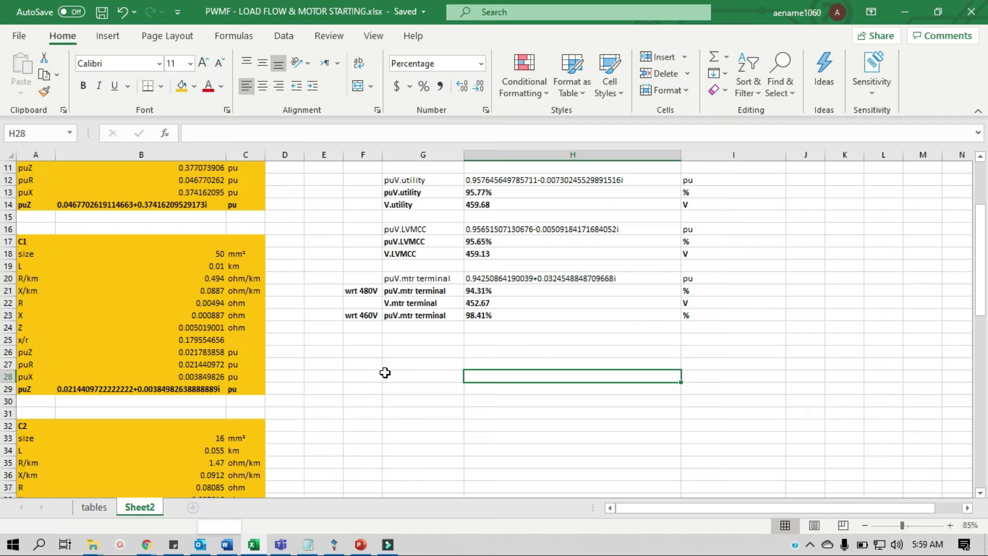
key("alt+Tab")
key("Right")
key("Right")
key("Right")
key("BackSpace")
key("Delete")
key("Delete")
key("Delete")
type("4.31%)")
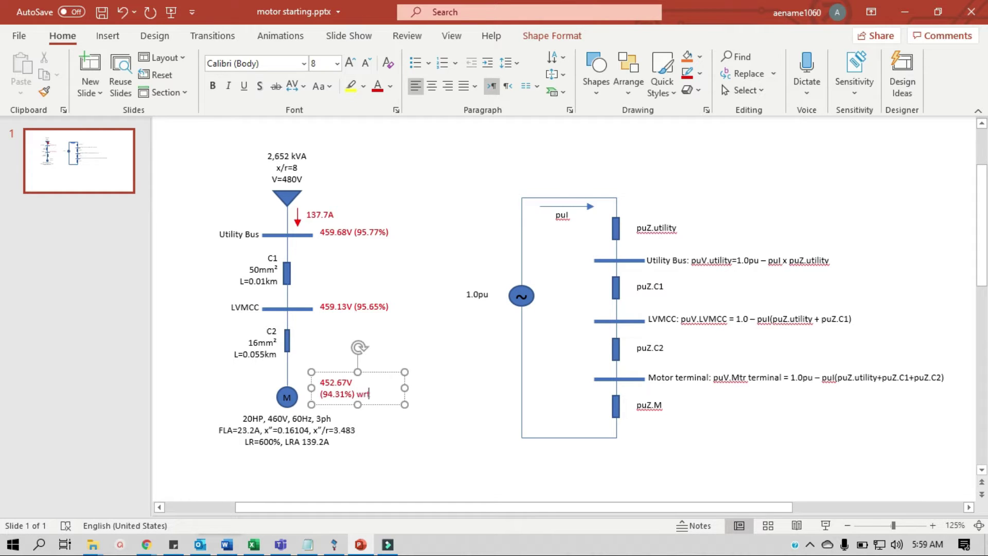
type(" wrt 480V")
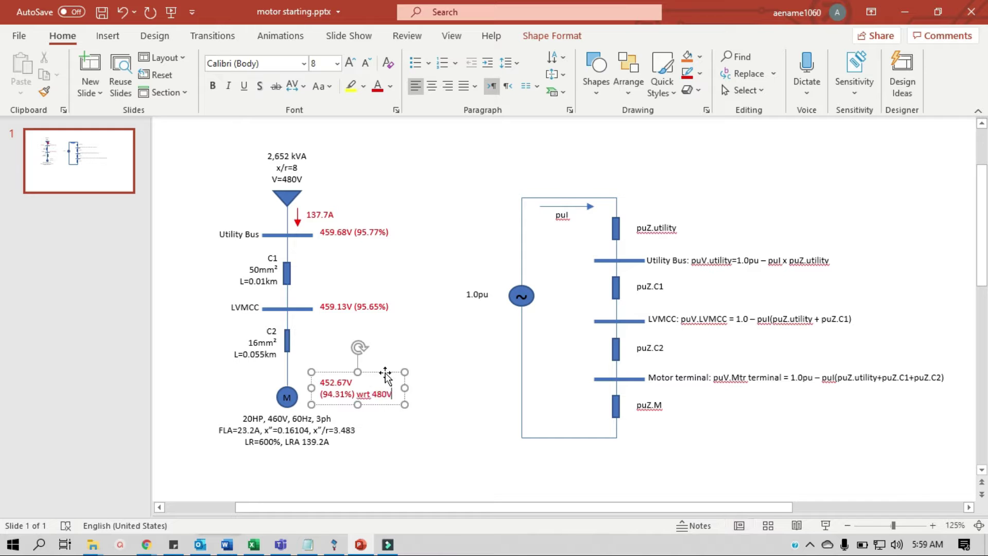
key("Return")
type("()")
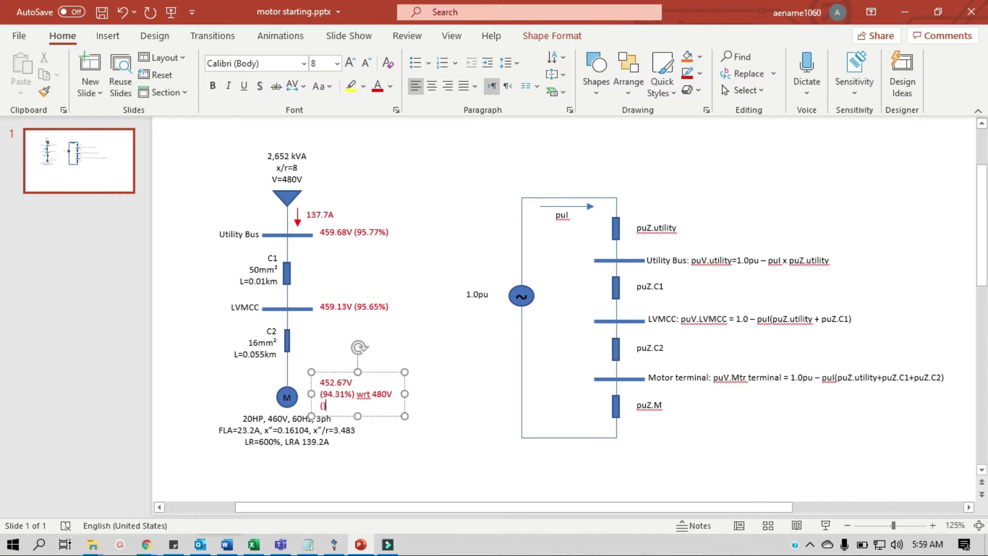
key("alt+Tab")
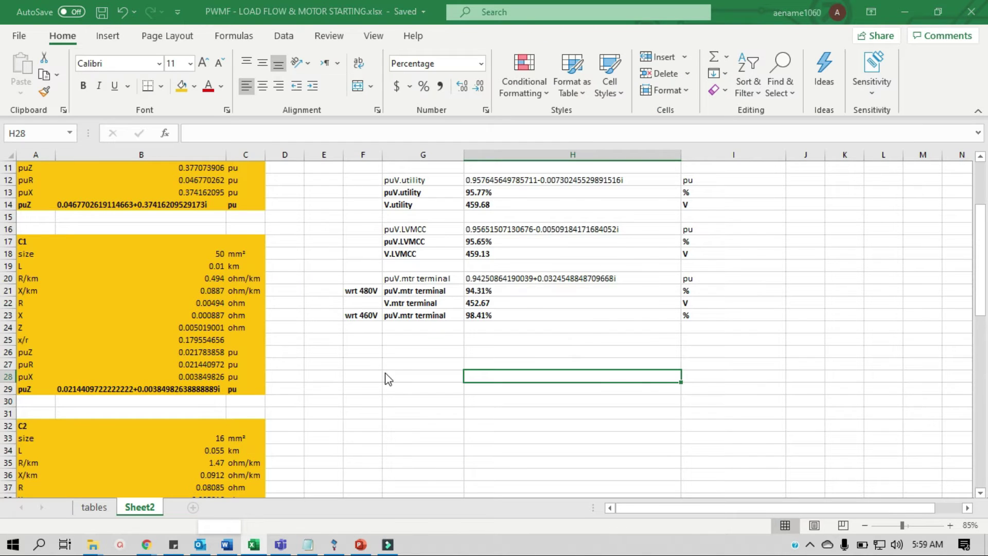
key("alt+Tab")
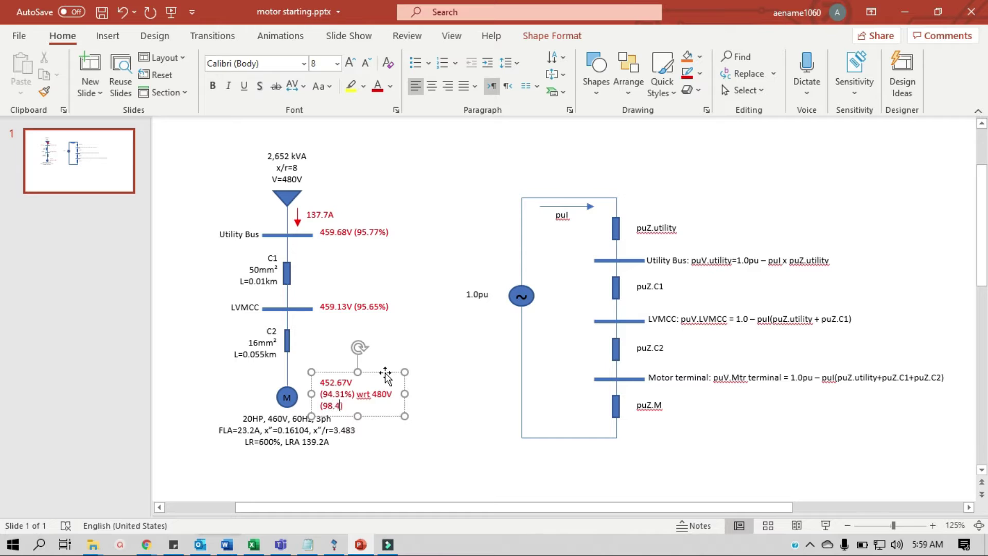
type("%)")
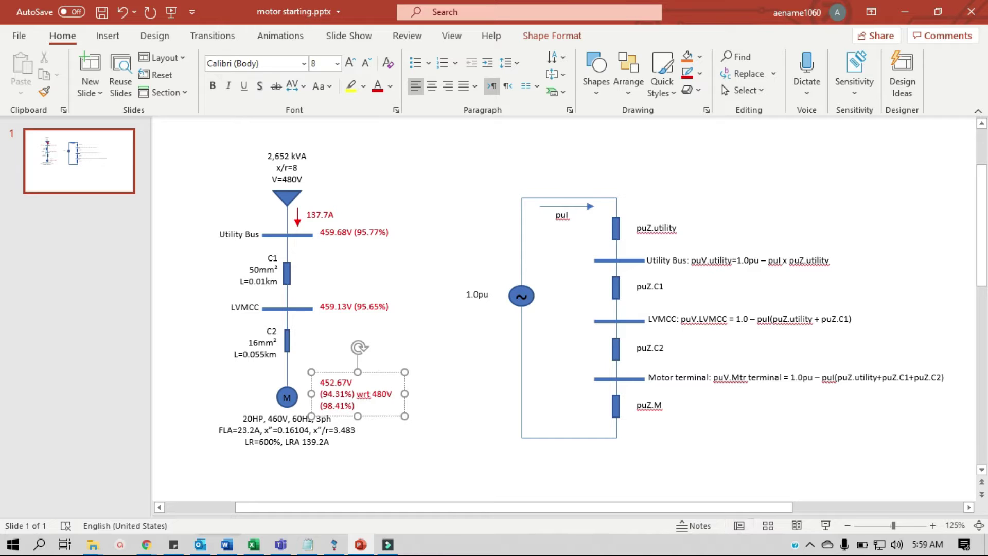
type(" wrt 46")
Nudge the motor voltage label up and left next to the motor, then save the presentation.
left_click(364, 435)
left_click(407, 391)
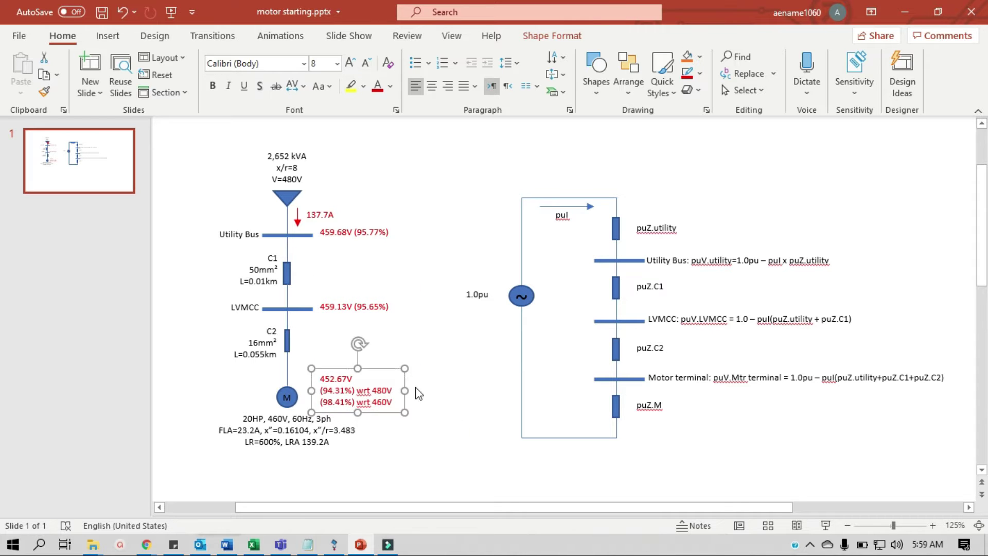
left_click(458, 419)
left_click_drag(368, 413, 369, 410)
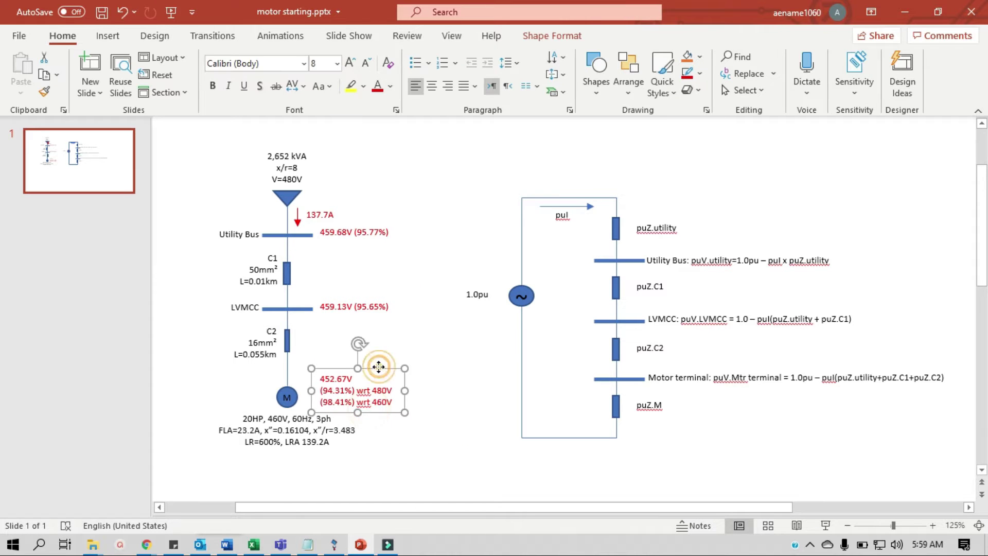
left_click_drag(379, 367, 366, 367)
left_click(420, 360)
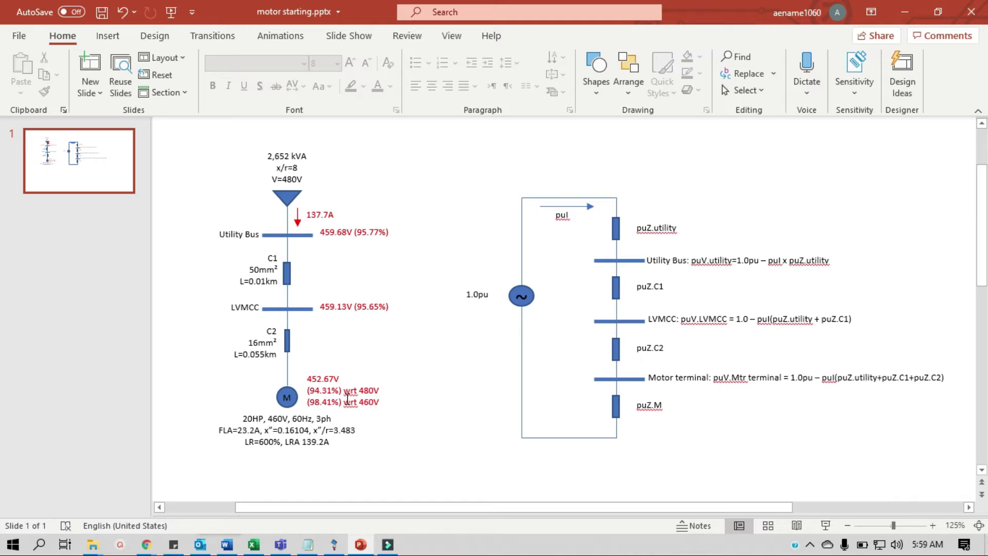
key("ctrl+s")
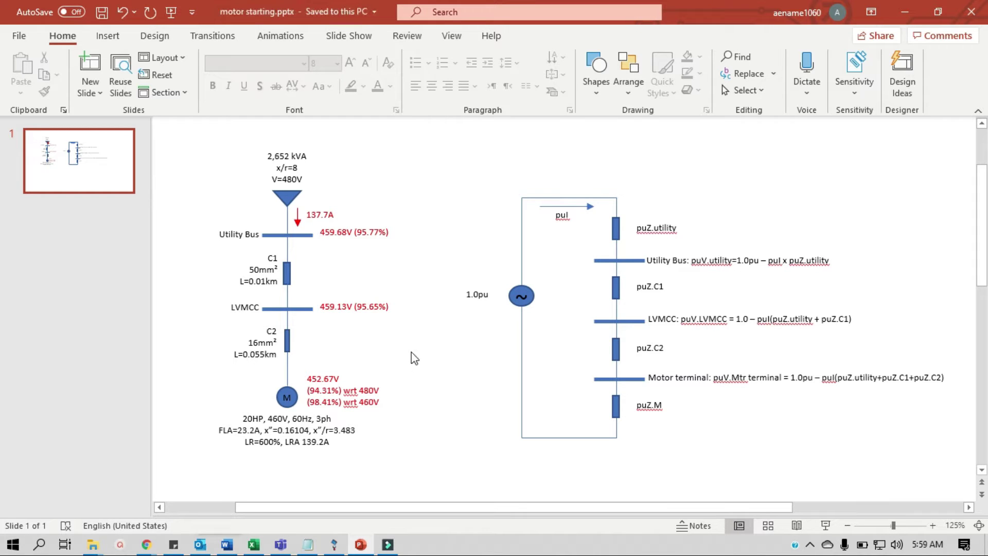
Shift the 1.0pu label slightly right so it clears the source circle on the equivalent circuit.
left_click(486, 284)
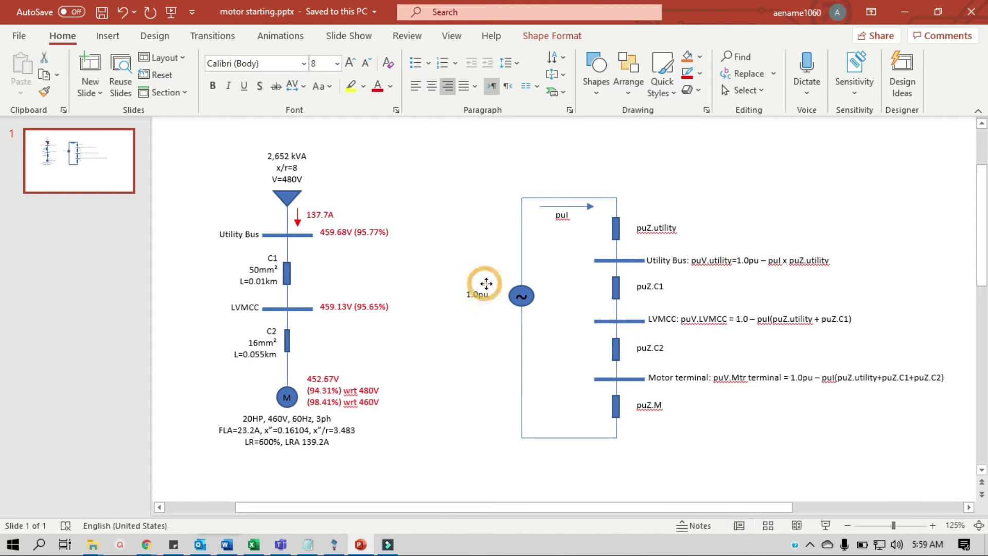
left_click_drag(486, 283, 493, 284)
left_click(408, 355)
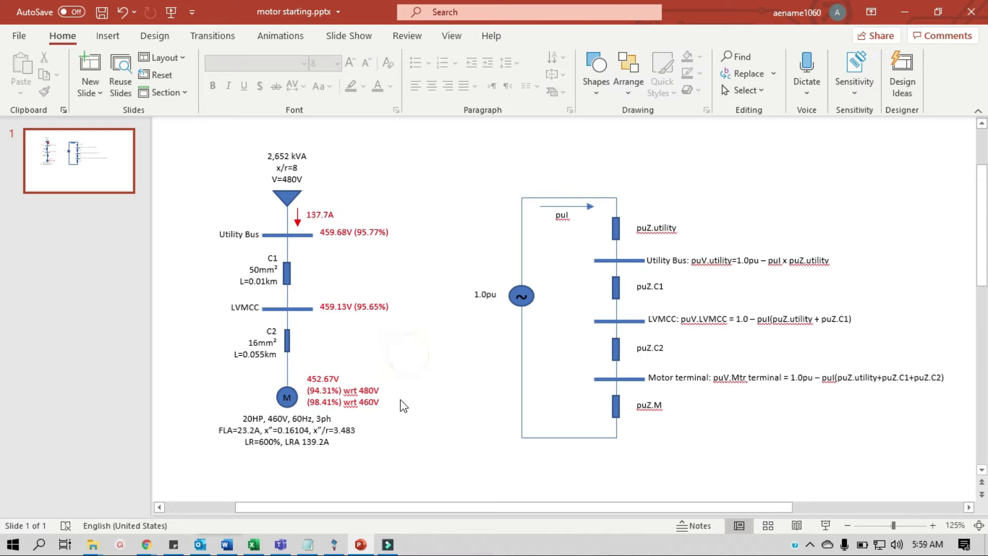
left_click(386, 456)
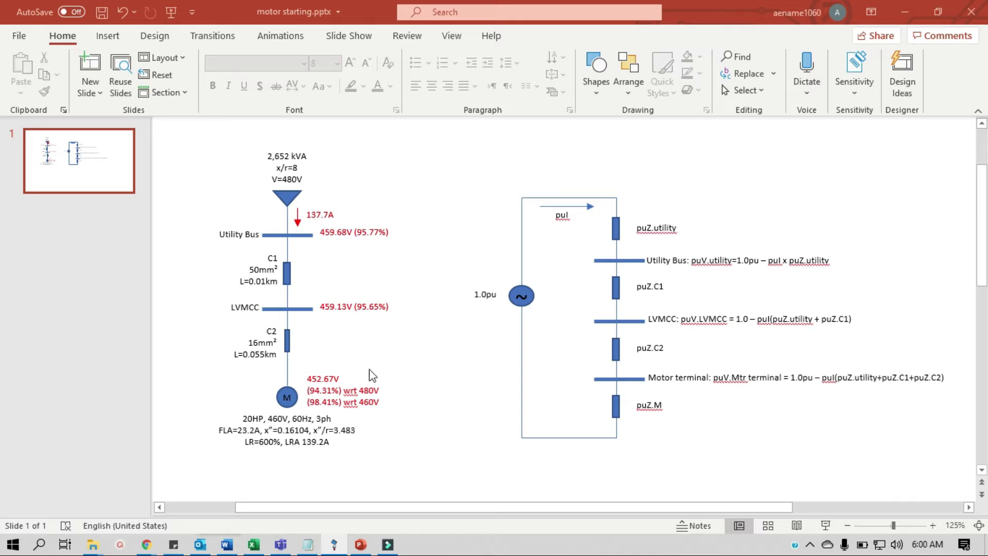
left_click(253, 544)
Bring the per-unit calculation sheet forward and scroll through it to review the results.
left_click(450, 411)
scroll(450, 406, "up", 3)
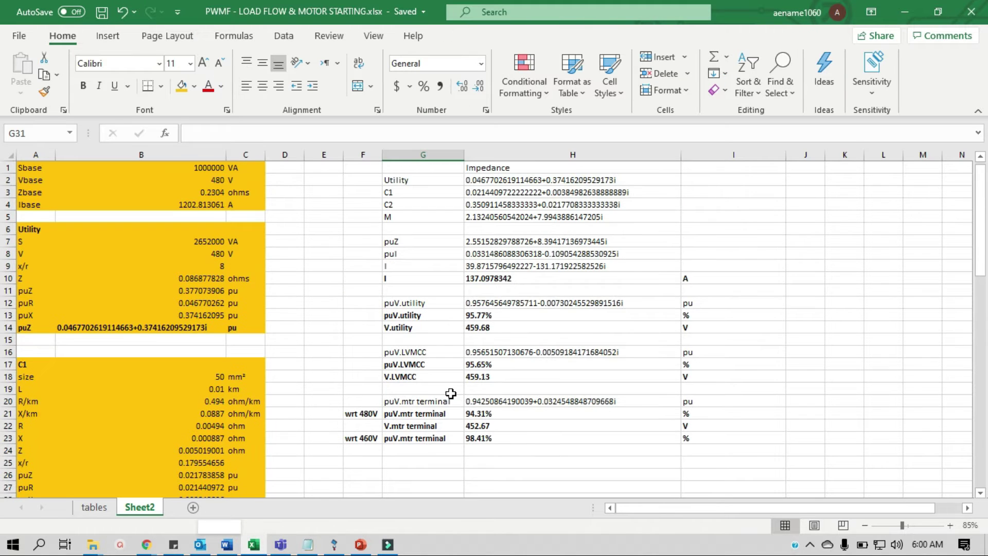
scroll(451, 393, "down", 3)
scroll(452, 394, "up", 3)
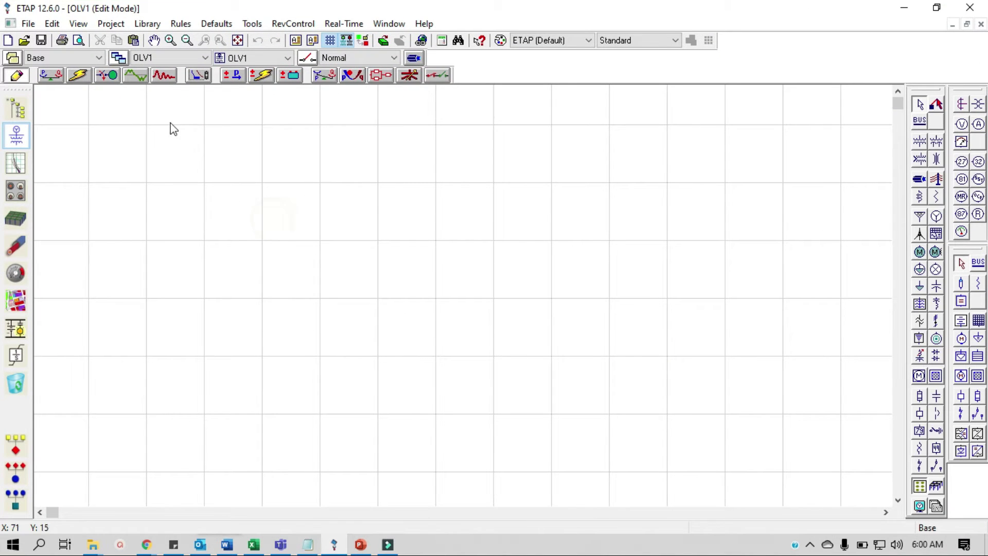
Place a power grid on the diagram and set its rated voltage to 0.48 kV.
left_click(919, 216)
left_click(338, 122)
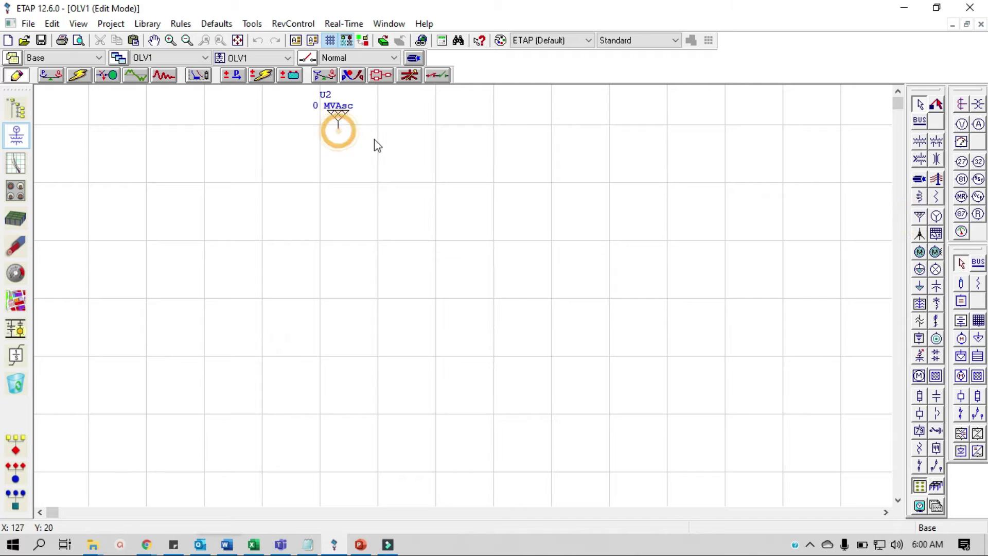
double_click(341, 122)
left_click(376, 112)
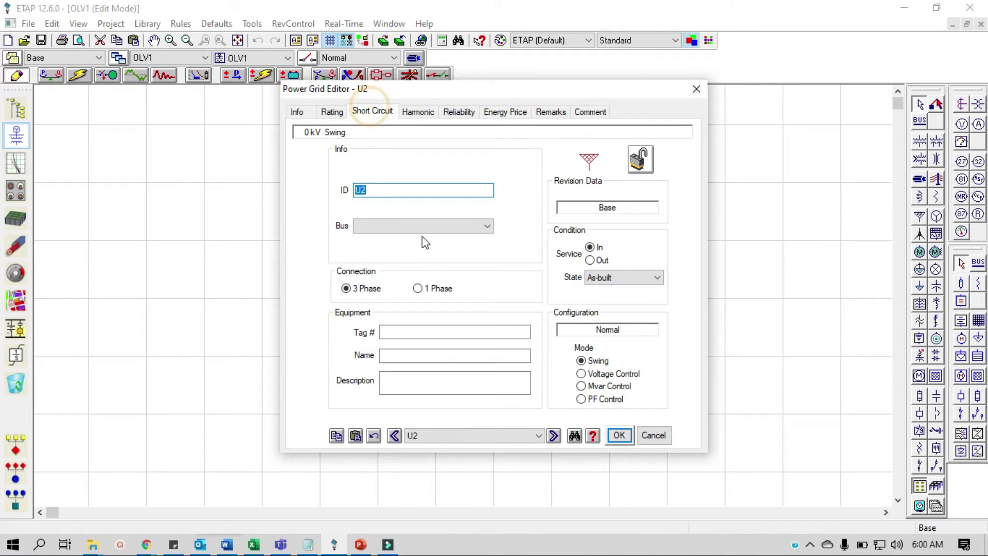
left_click(325, 112)
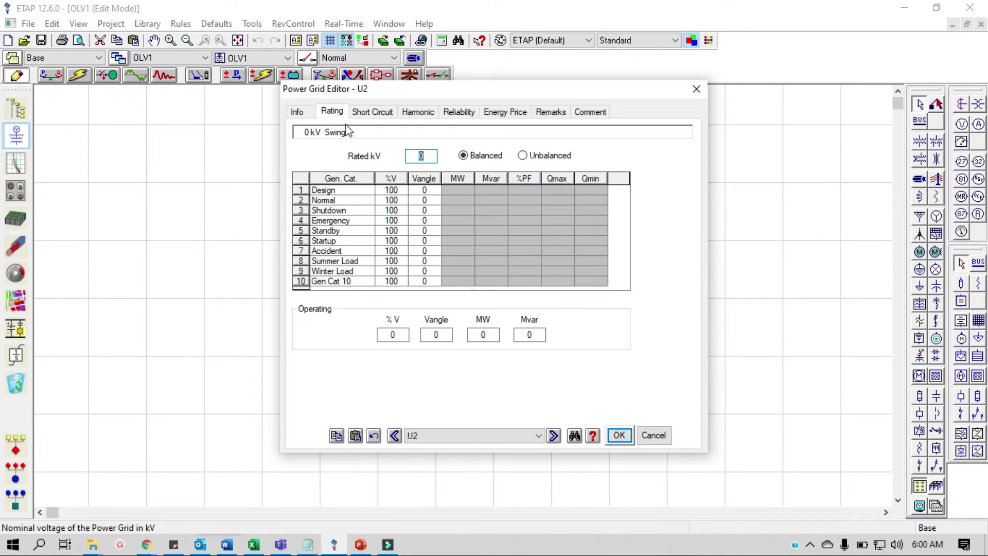
type(".48")
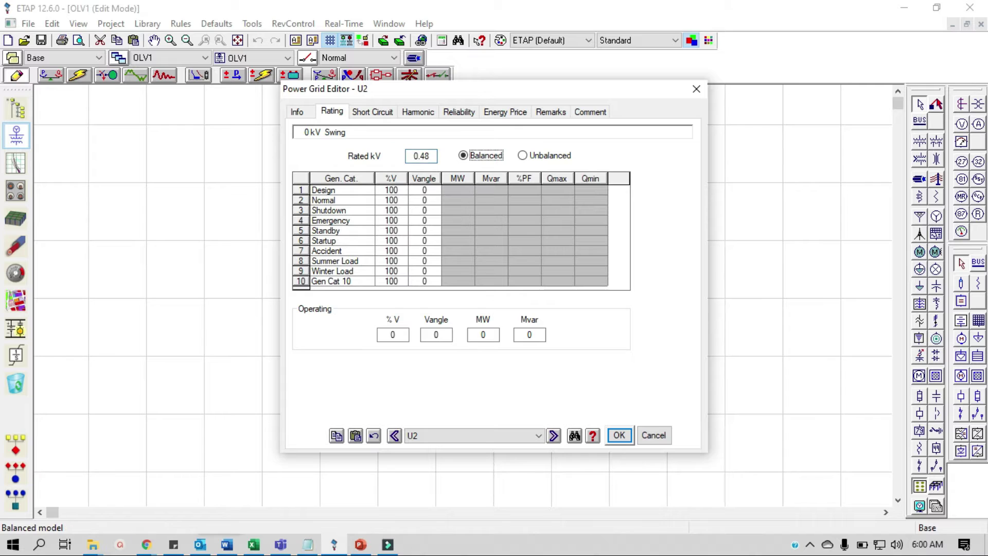
Set the grid's three-phase short-circuit capacity to 2652 kVA with X/R 8.
left_click(369, 113)
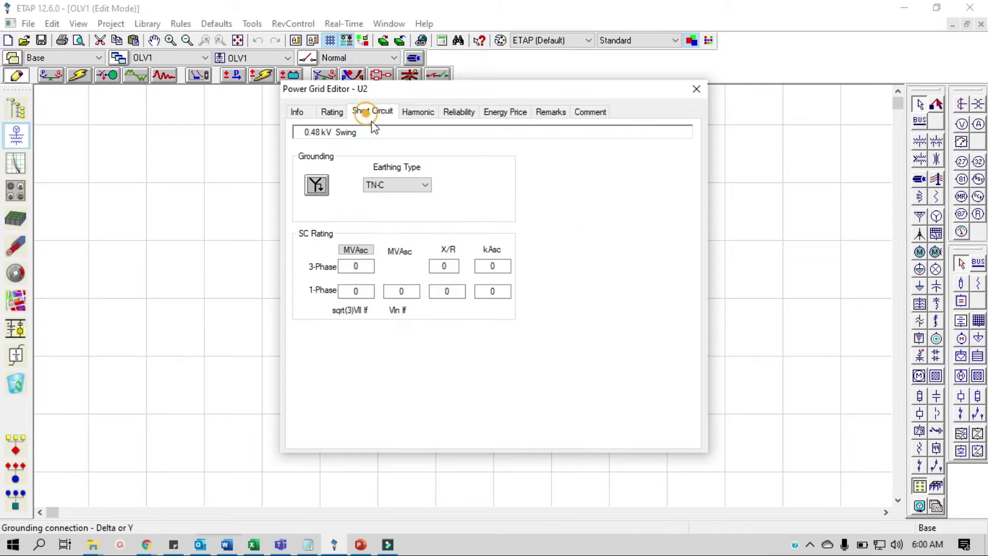
left_click(355, 250)
left_click(357, 266)
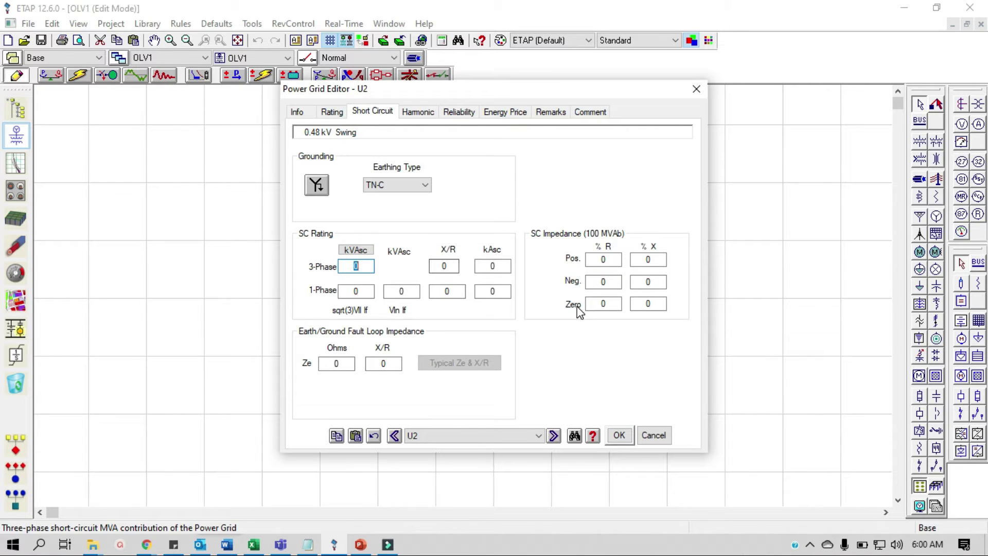
type("2652")
key("Tab")
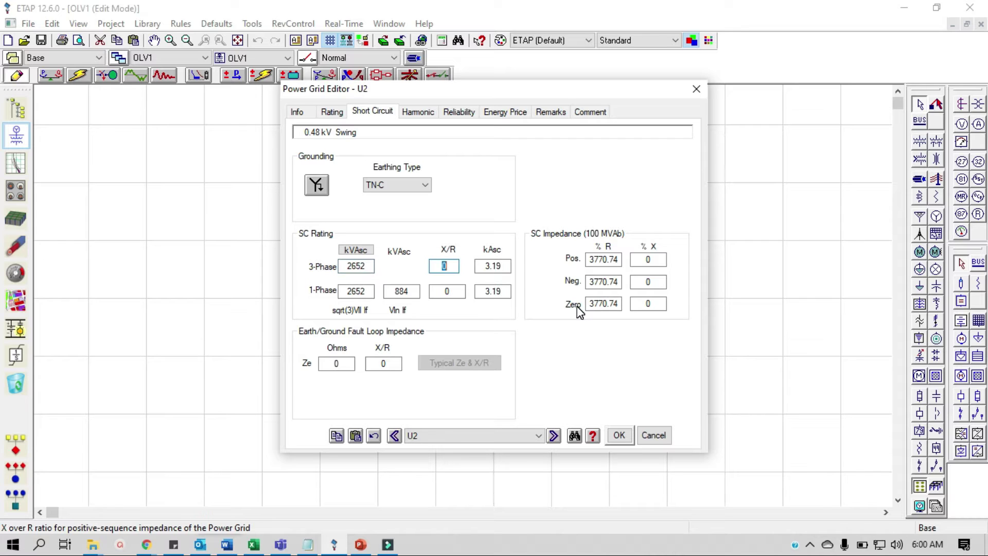
type("8")
key("Tab")
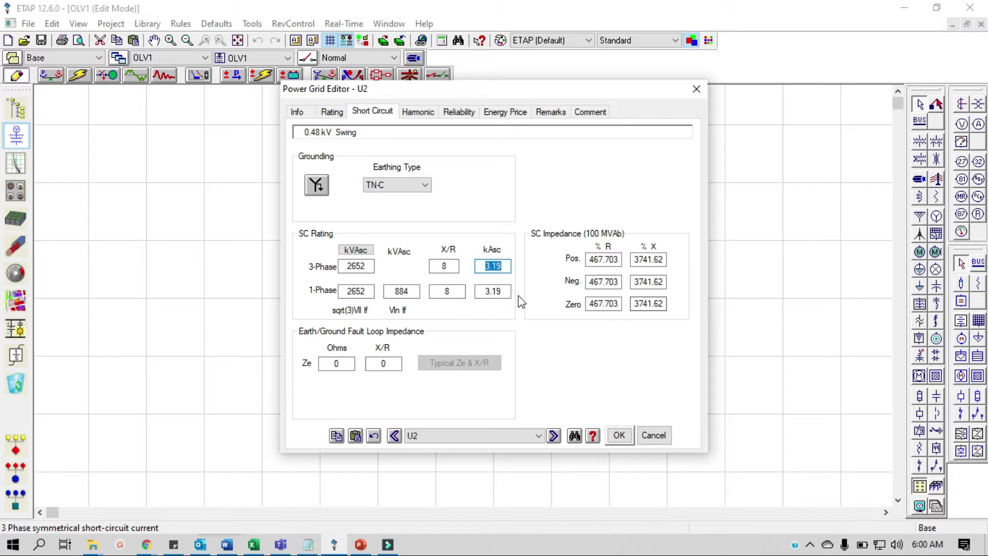
left_click(619, 435)
Place a new bus below U2 and stretch it to the right.
left_click(919, 122)
left_click(308, 164)
left_click_drag(319, 164, 380, 165)
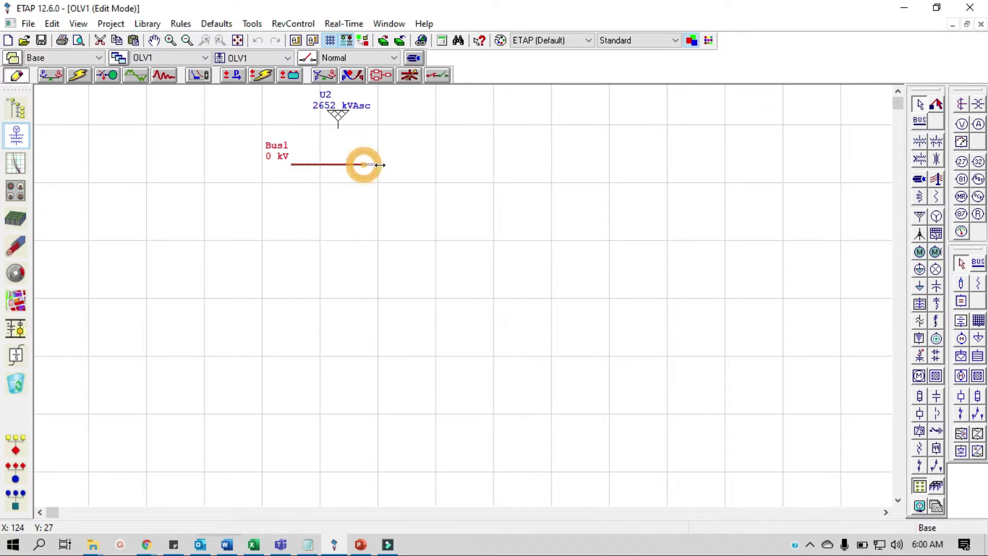
Rename the new bus to Utility terminal bus.
double_click(360, 164)
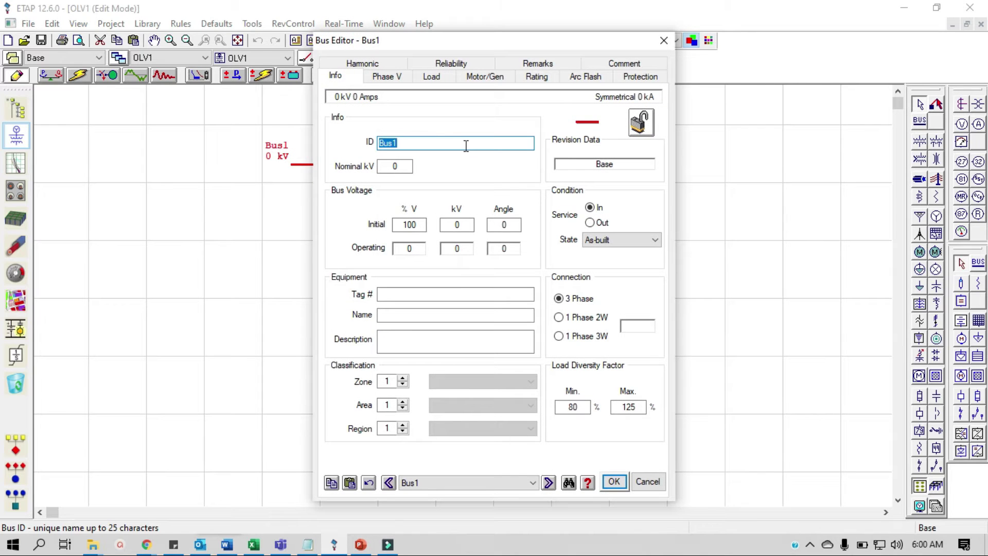
type("Utility")
key("Tab")
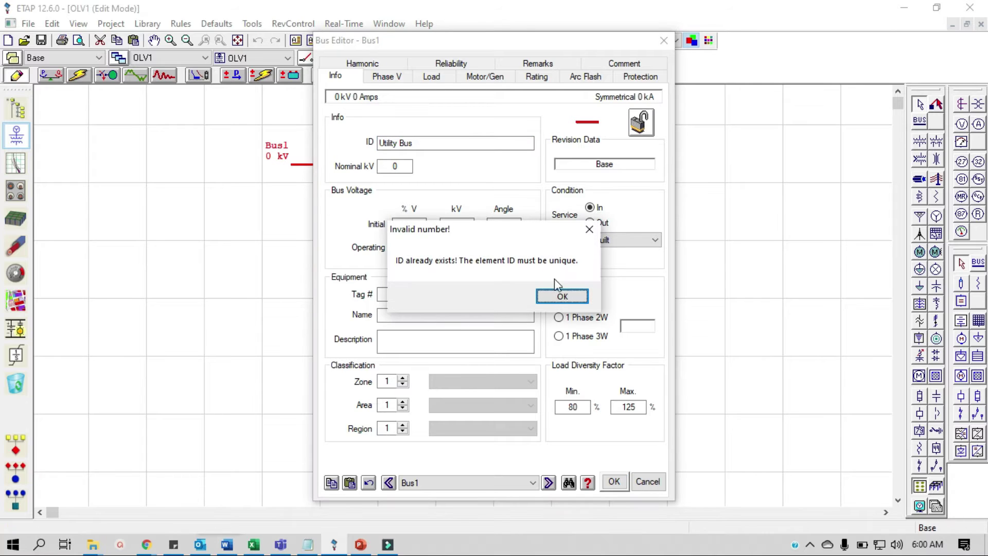
left_click(562, 293)
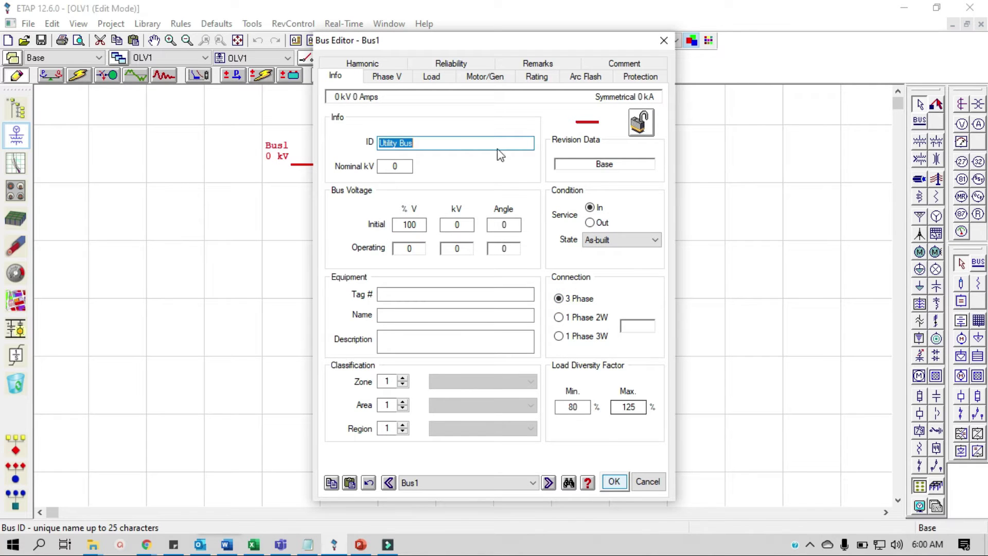
left_click(451, 144)
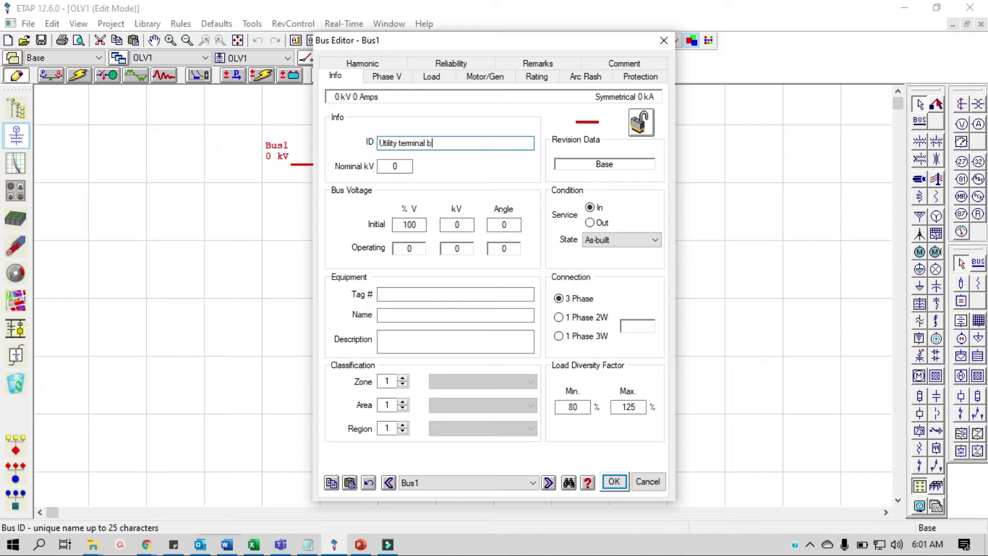
key("Return")
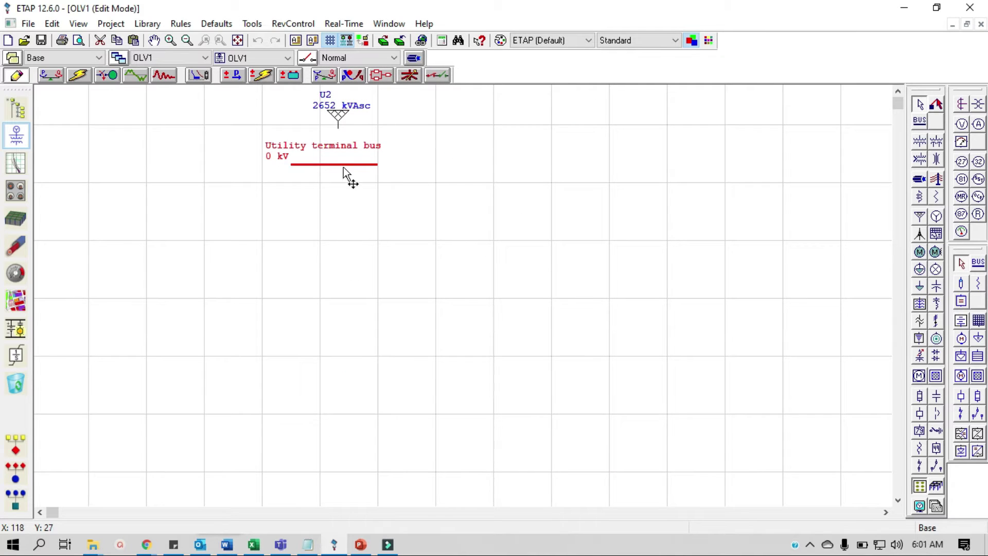
Move and lengthen the bus, reposition its label, and connect U2 down to it.
left_click_drag(322, 165, 301, 172)
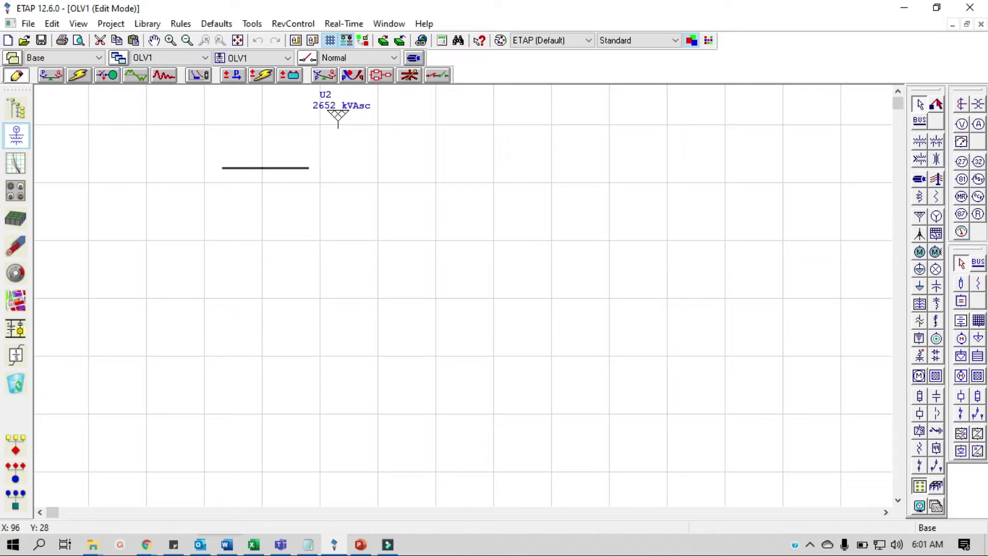
left_click_drag(280, 154, 241, 151)
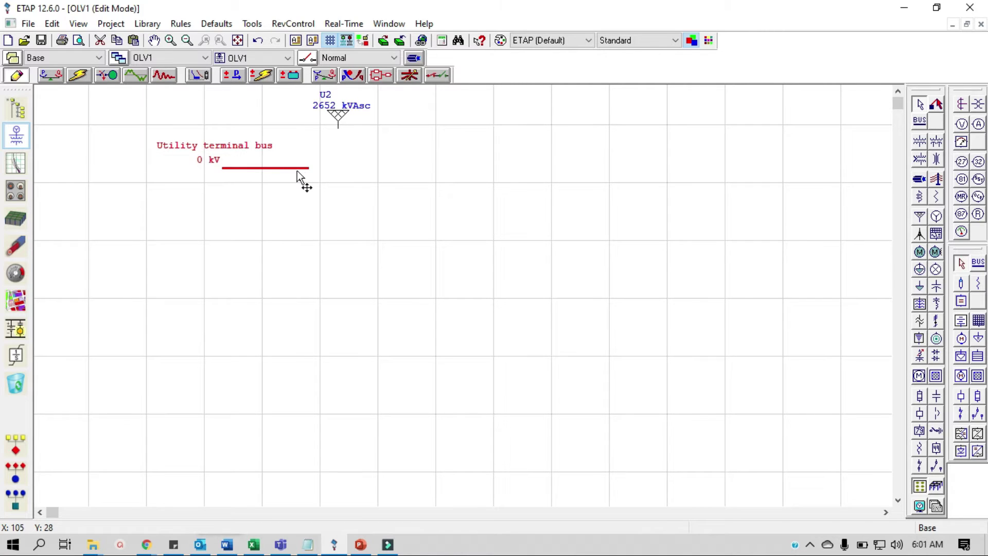
left_click_drag(308, 168, 396, 170)
left_click(379, 146)
left_click_drag(338, 127, 336, 166)
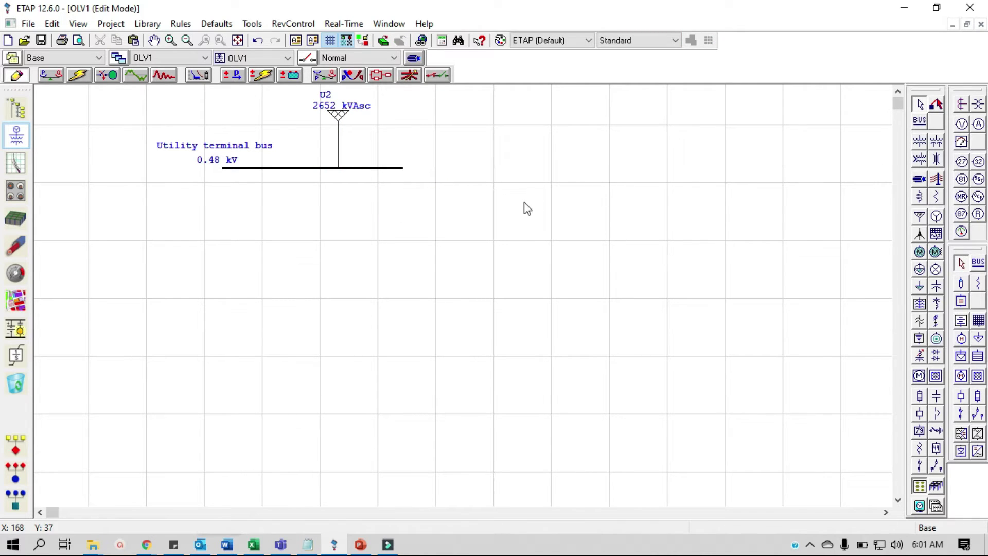
left_click(12, 383)
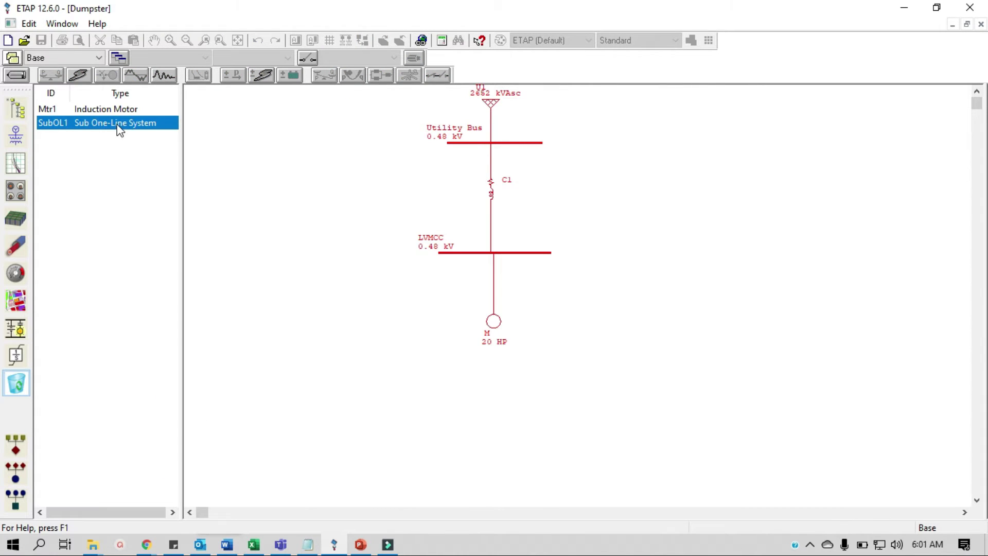
Return to the OLV1 diagram and glance at the project file menu without choosing anything.
left_click(15, 135)
left_click(119, 227)
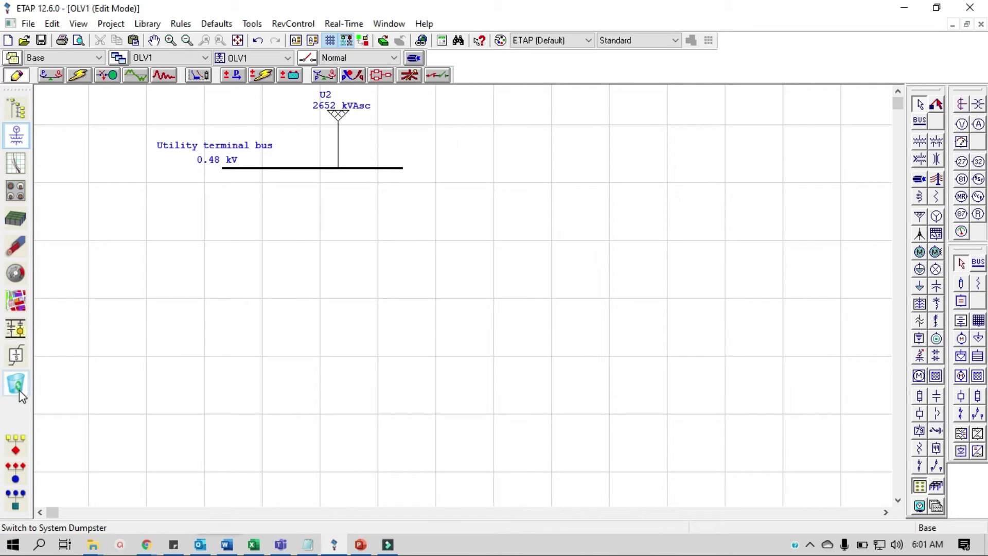
left_click(28, 24)
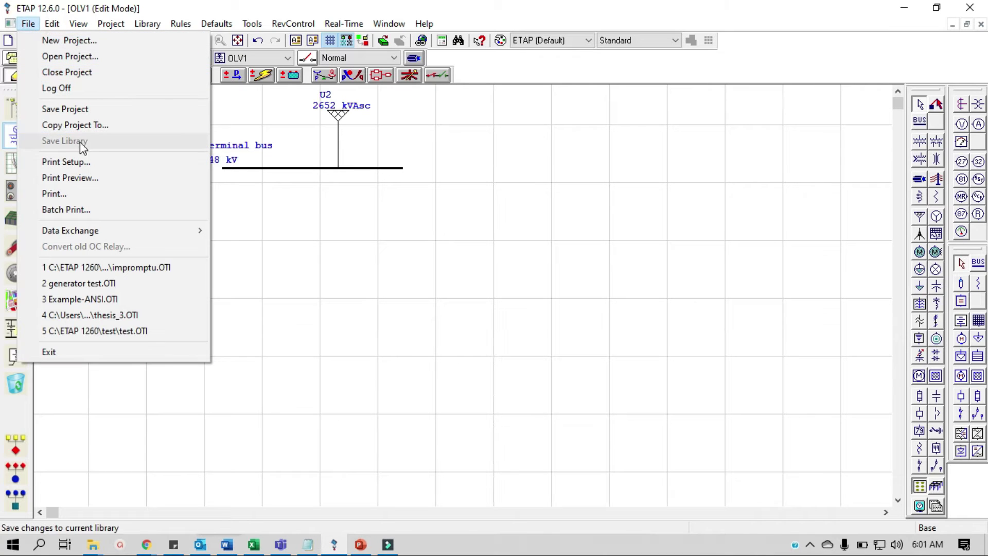
left_click(239, 245)
Delete SubOL1 and Mtr1 from the System Dumpster.
left_click(21, 387)
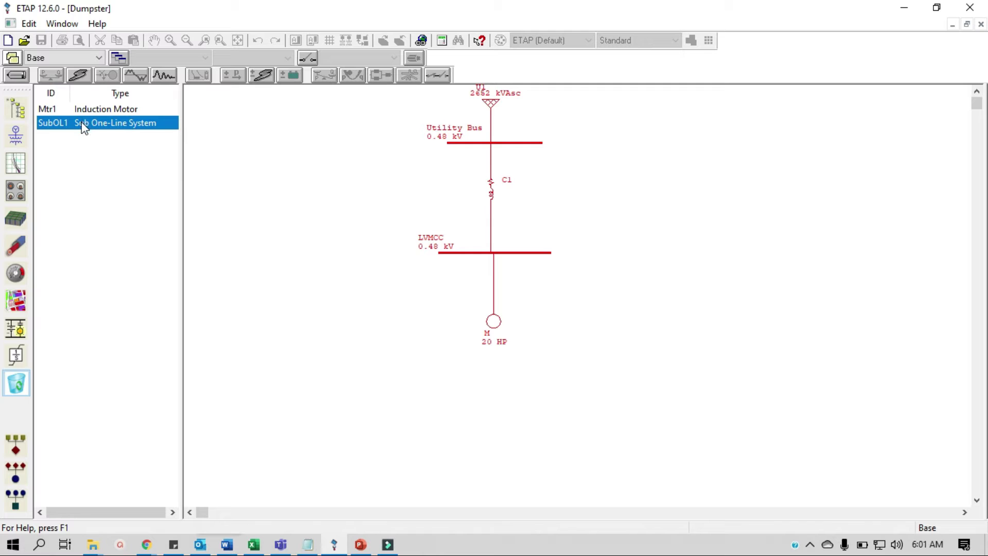
left_click(54, 118)
key("Delete")
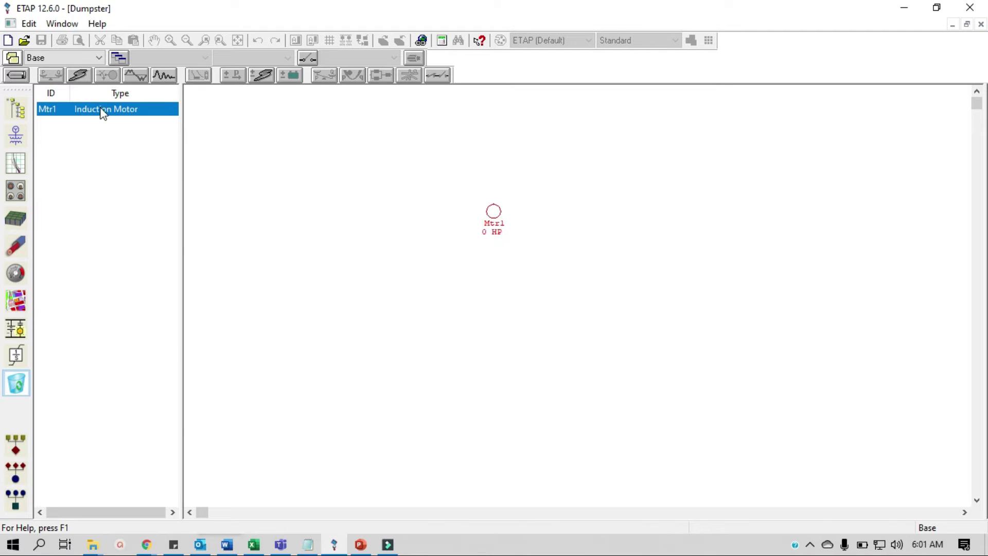
key("Delete")
Rename the bus from Utility terminal bus to Utility bus.
left_click(15, 135)
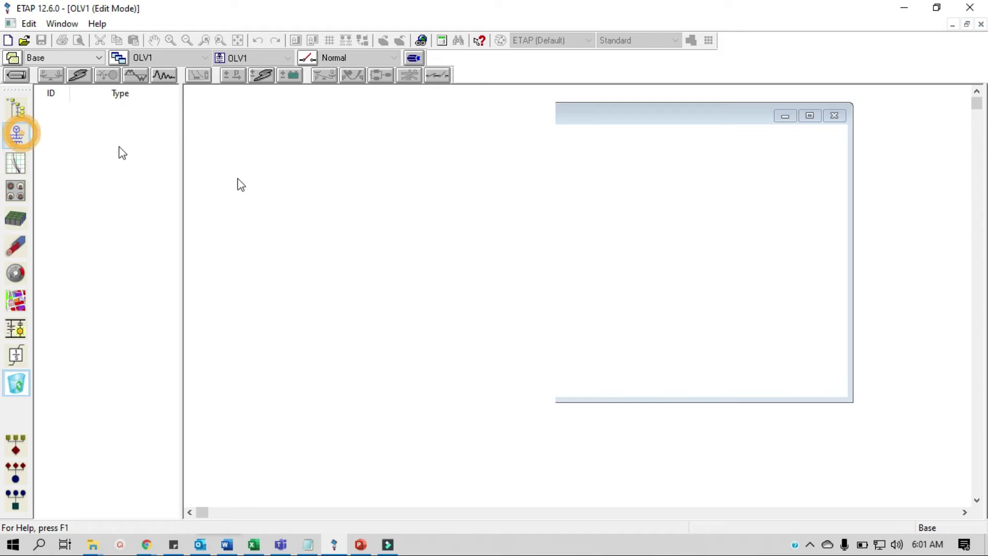
double_click(223, 144)
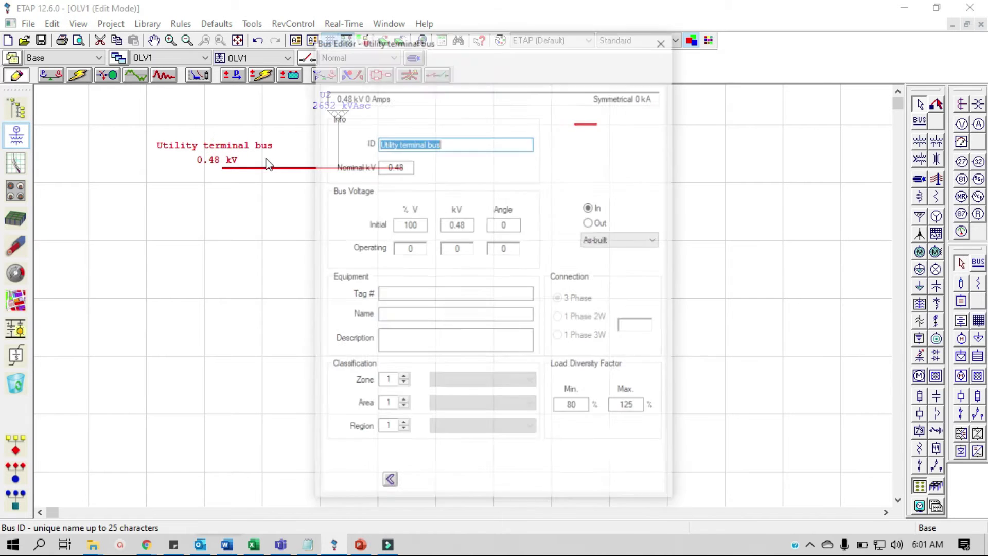
left_click(432, 141)
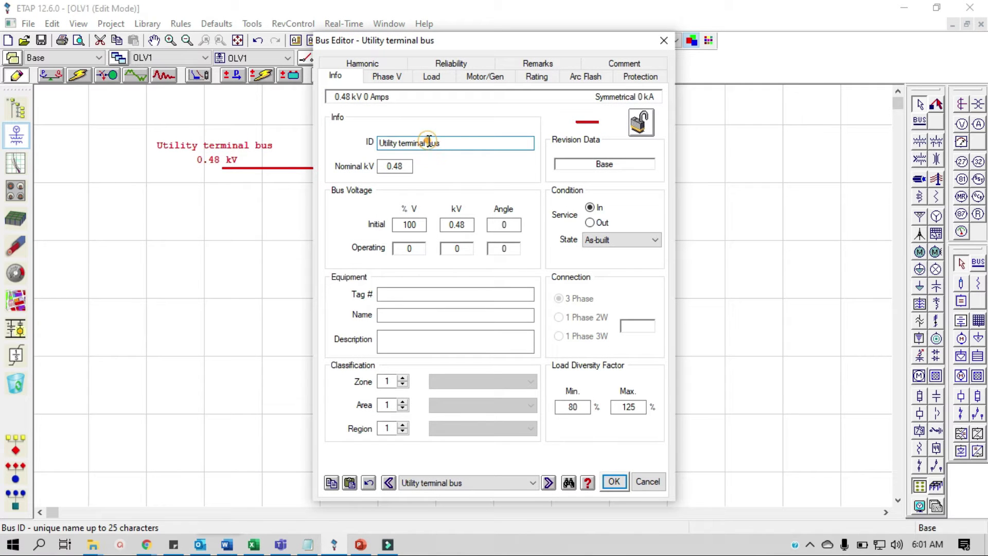
key("ctrl+shift+Left")
key("ctrl+shift+Left")
key("BackSpace")
key("Return")
left_click(478, 276)
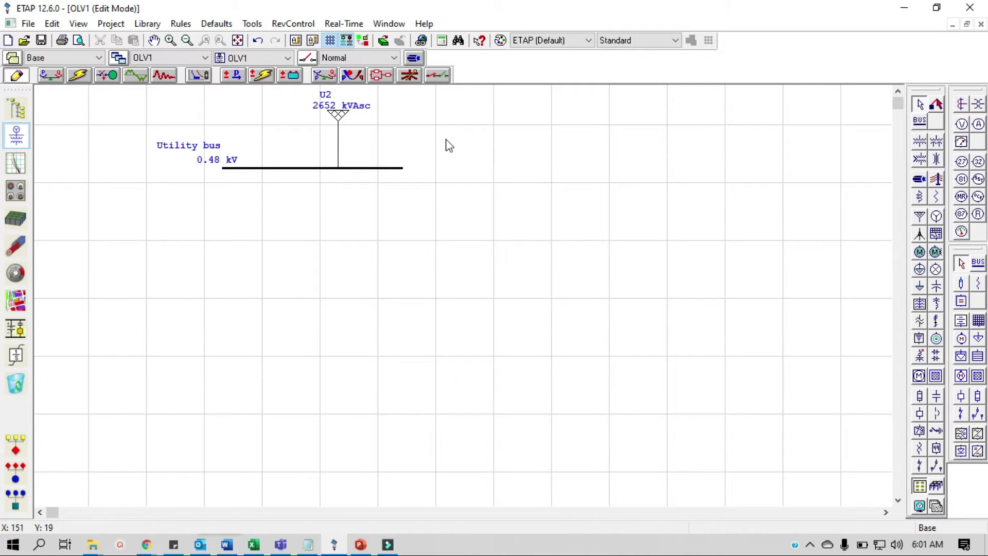
Move U2 and the Utility bus together further down the diagram.
left_click_drag(437, 108, 190, 187)
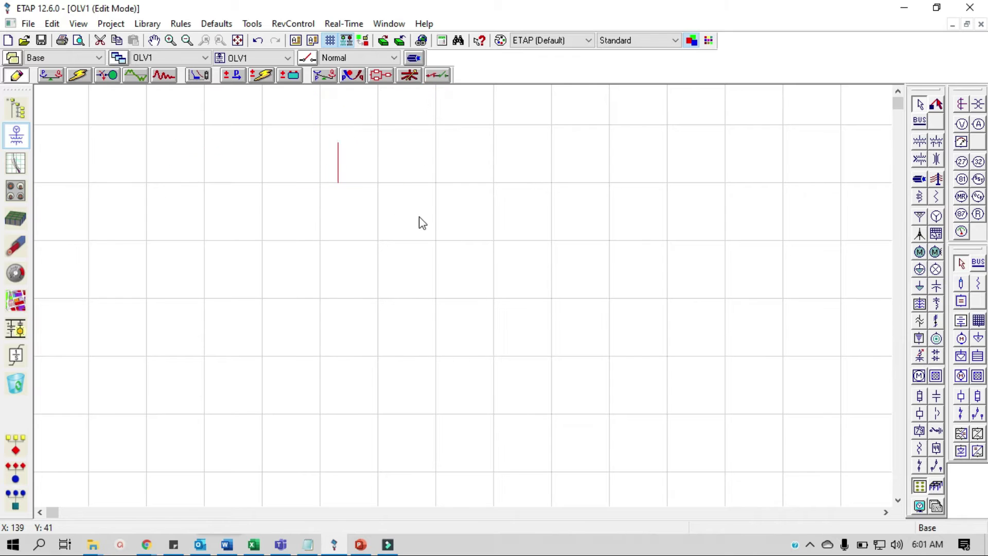
left_click_drag(370, 167, 503, 213)
left_click(503, 214)
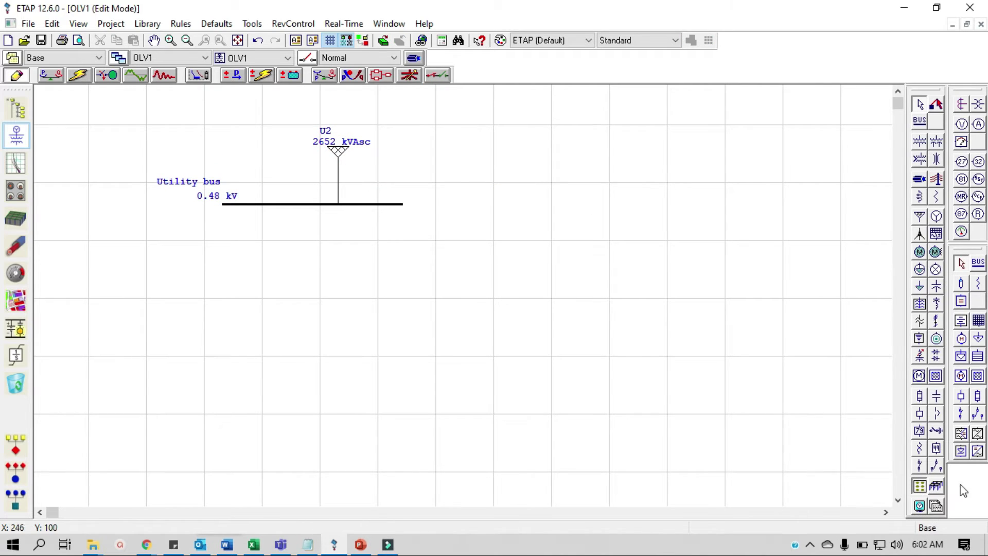
In the AC display options, turn on kV and Z for power grids and kV, A and Z for motors.
left_click(919, 486)
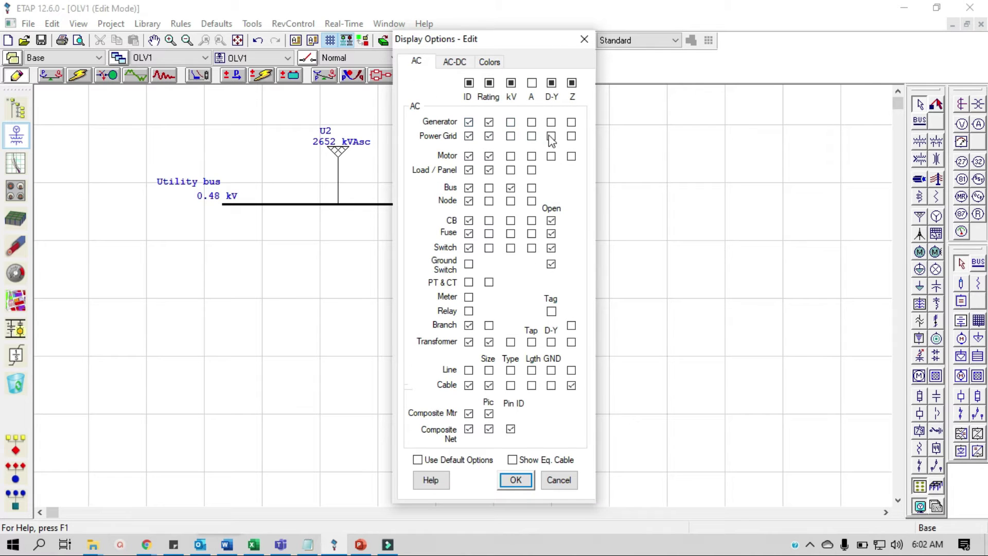
left_click(510, 136)
left_click(571, 136)
left_click(510, 156)
left_click(531, 155)
left_click(571, 157)
Apply the display settings and draw a new cable hanging below the Utility bus.
left_click(517, 480)
left_click(920, 179)
left_click_drag(338, 205, 338, 240)
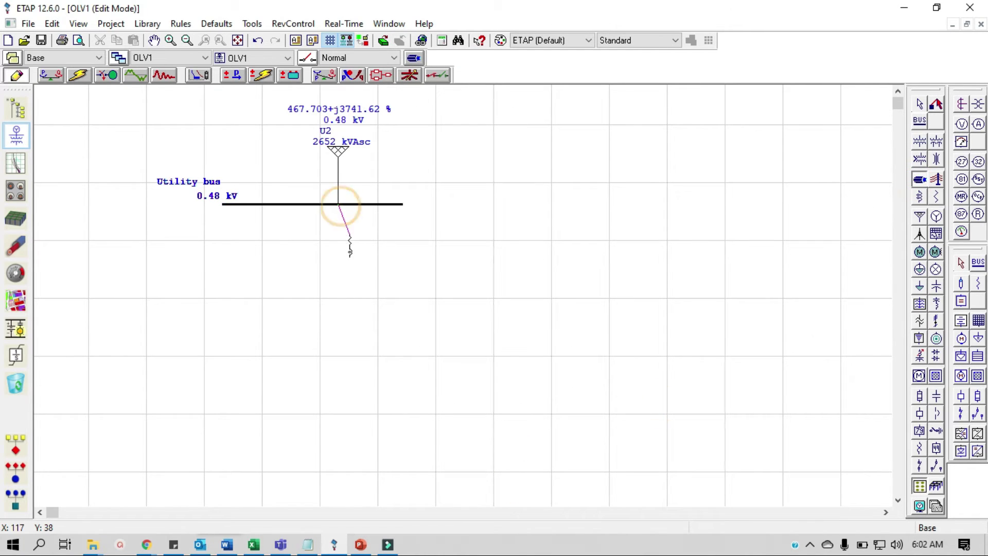
double_click(339, 263)
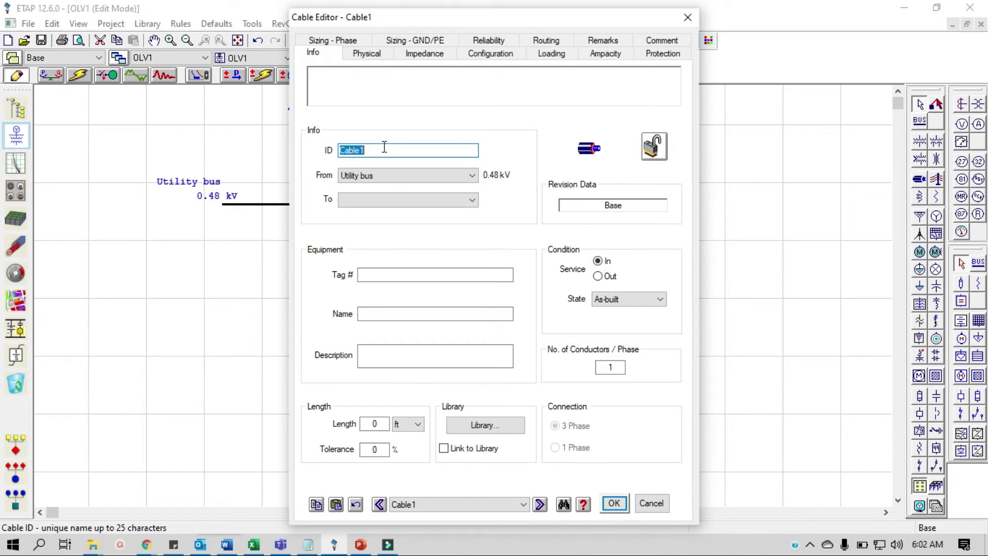
Give the cable ID C1 and a length of 0.01 km, then look it up in the library.
type("C1")
left_click(412, 423)
left_click(403, 447)
double_click(381, 424)
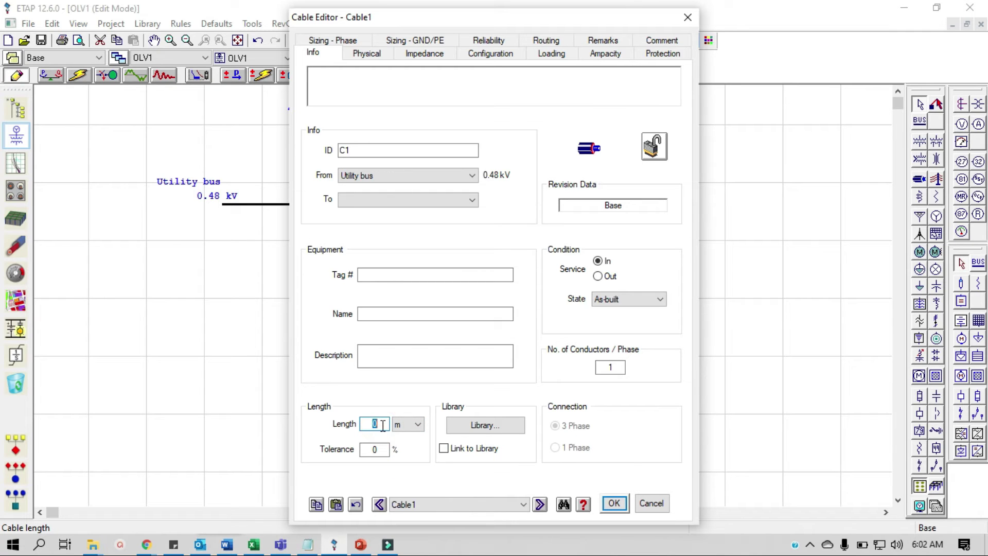
type("1")
key("Tab")
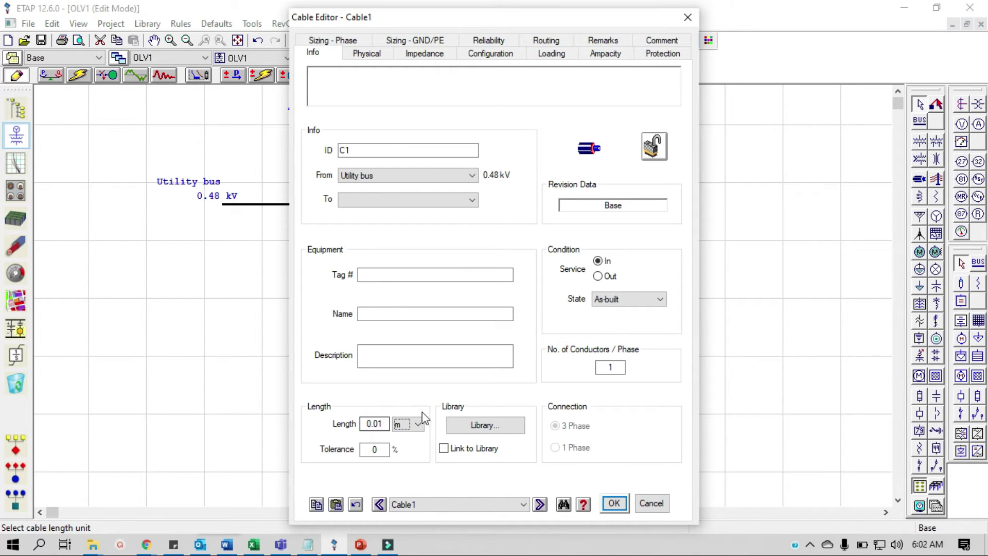
left_click(411, 424)
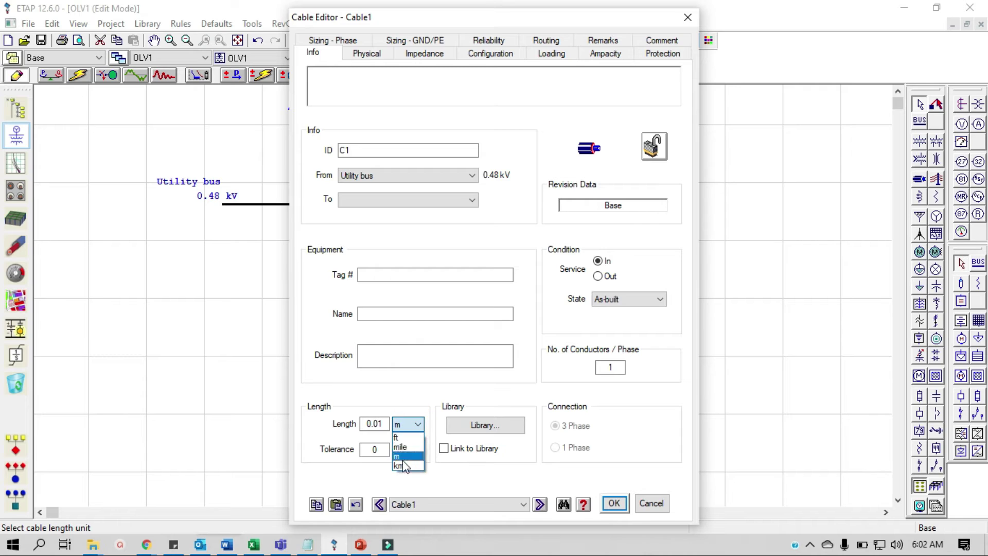
left_click(504, 424)
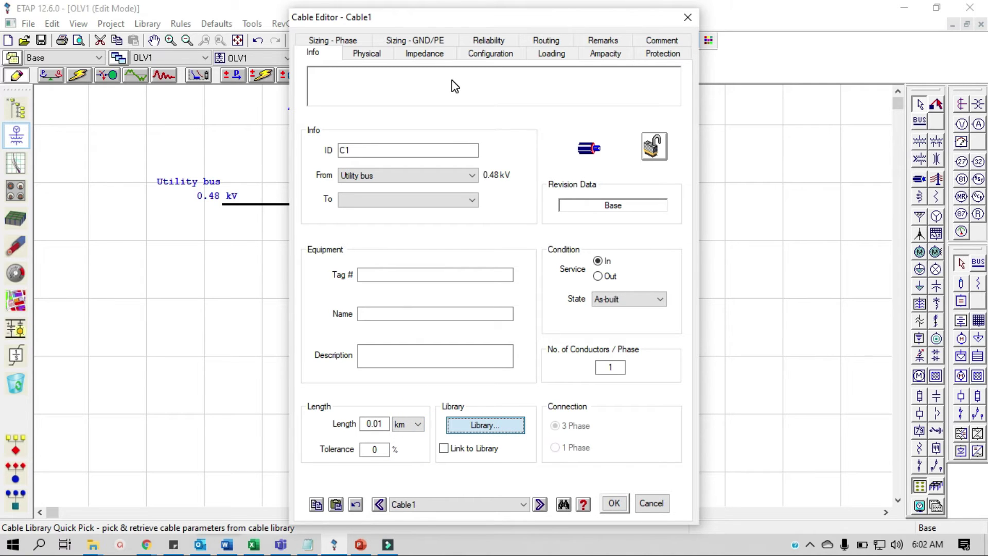
left_click(481, 424)
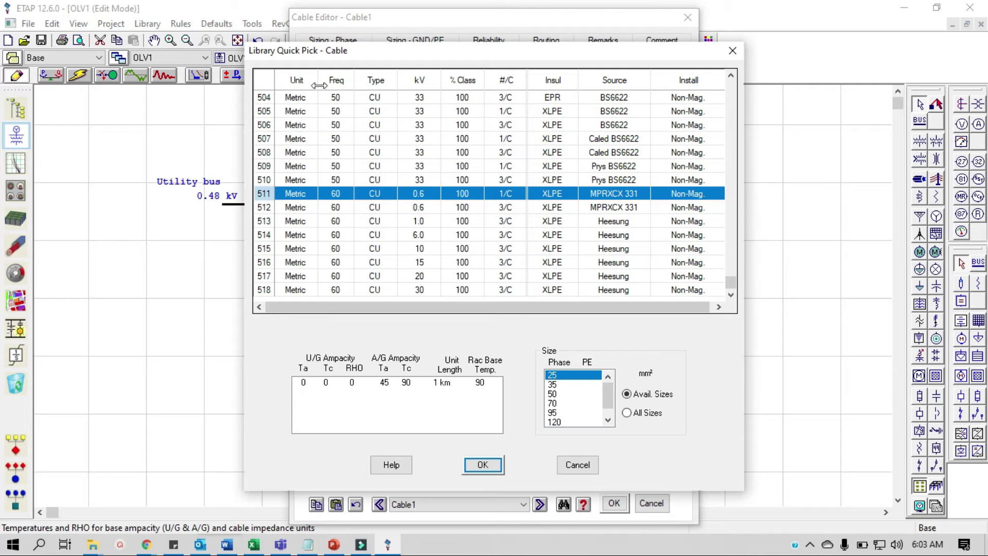
Filter the cable library by frequency and by 0.6 kV and 1.0 kV voltage ratings.
left_click(301, 79)
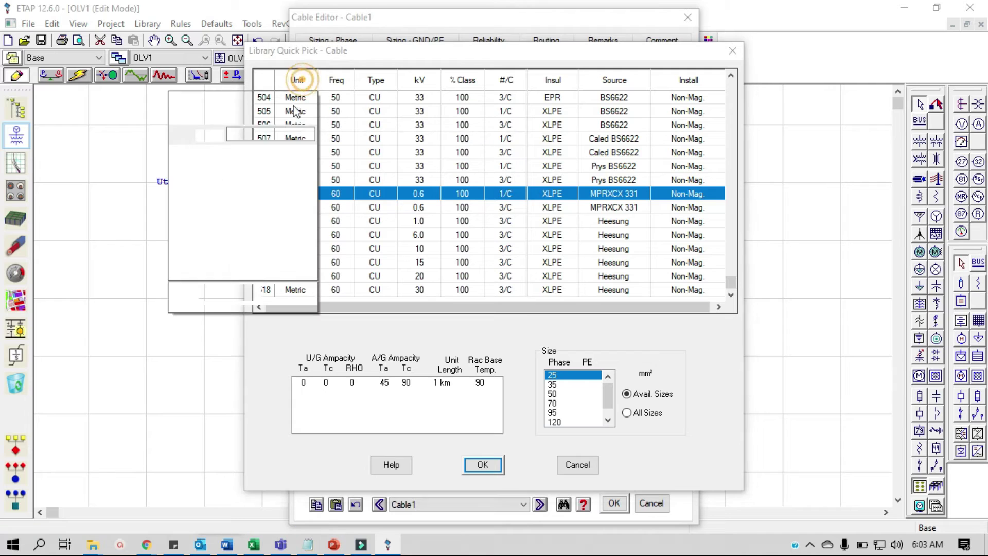
left_click(238, 289)
left_click(332, 80)
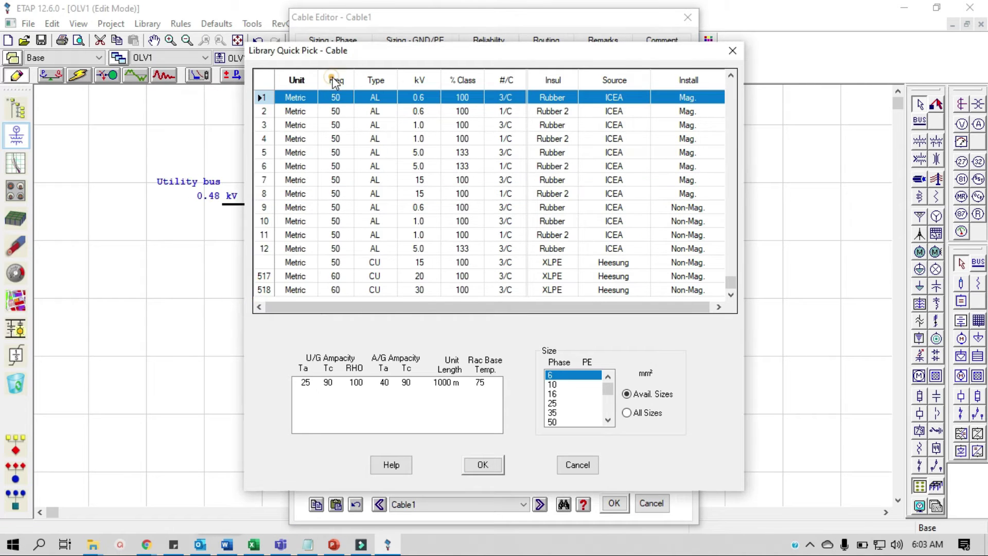
left_click(227, 178)
left_click(268, 289)
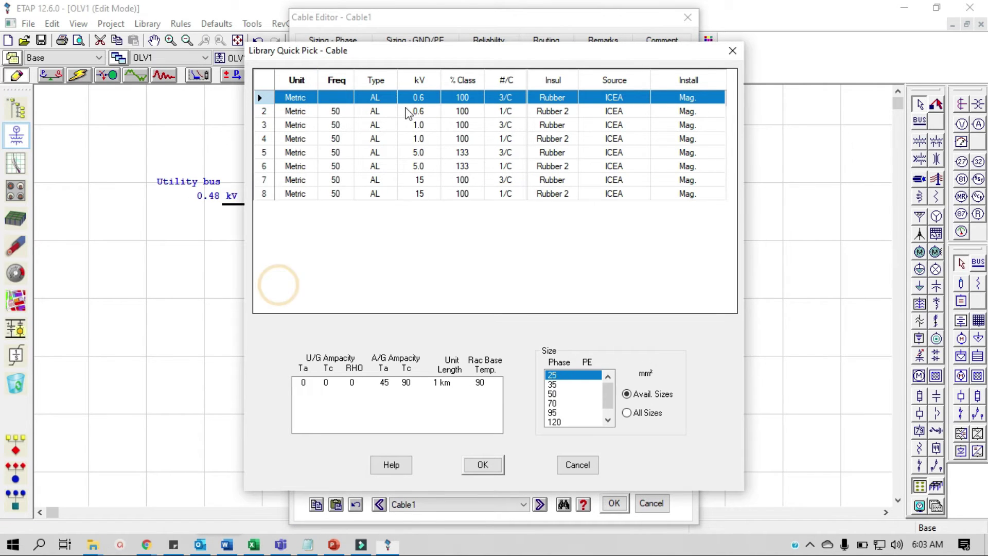
left_click(412, 83)
left_click(306, 151)
left_click(306, 165)
left_click(306, 180)
left_click(367, 291)
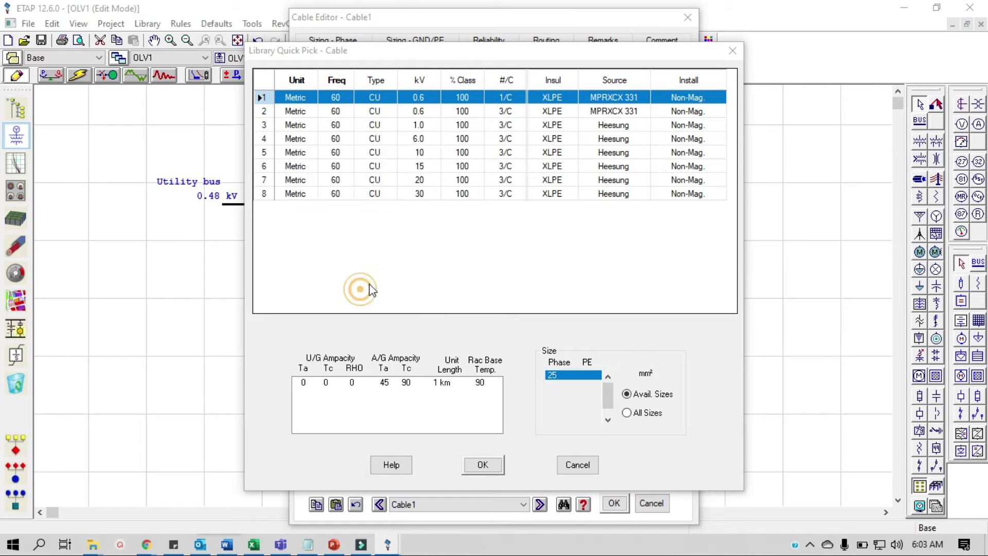
Assign the Heesung 1.0 kV 3/C 50 mm² cable and compare its 0.494 + j0.0887 ohms/km with Excel.
left_click(671, 126)
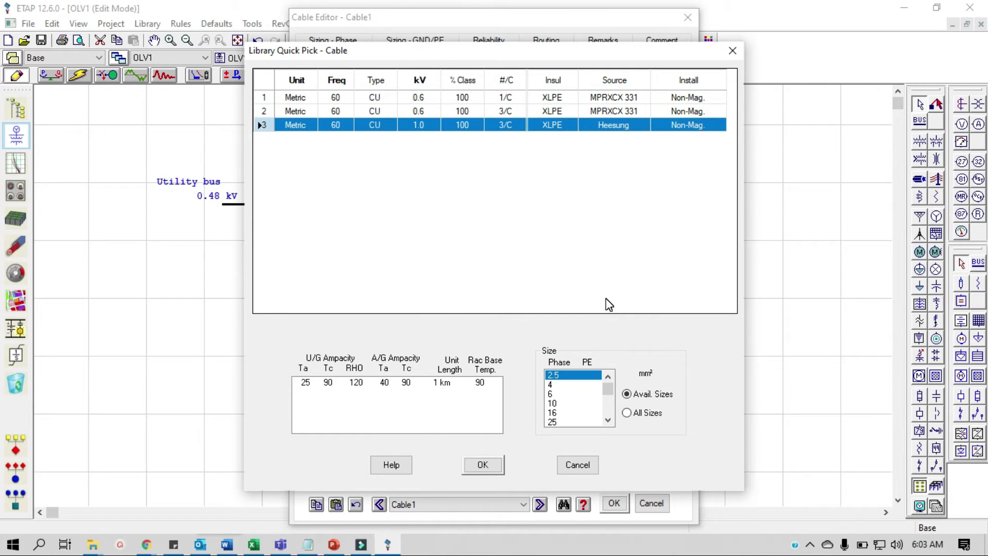
left_click(608, 421)
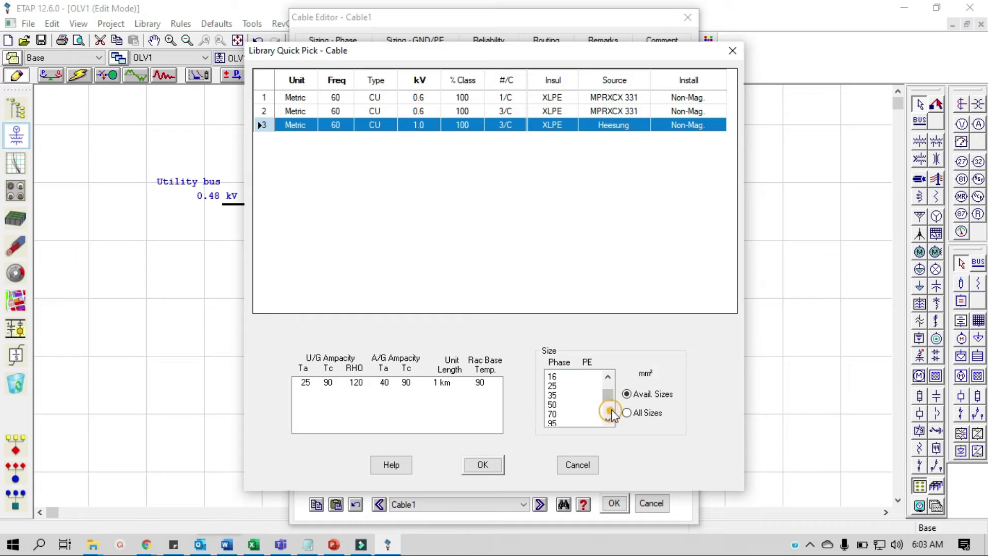
left_click(568, 404)
left_click(501, 464)
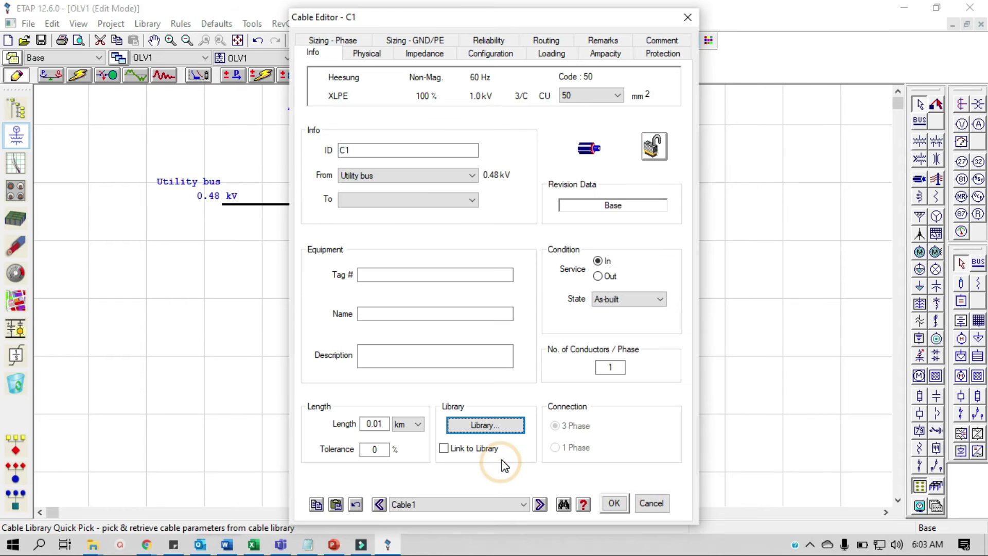
left_click(425, 54)
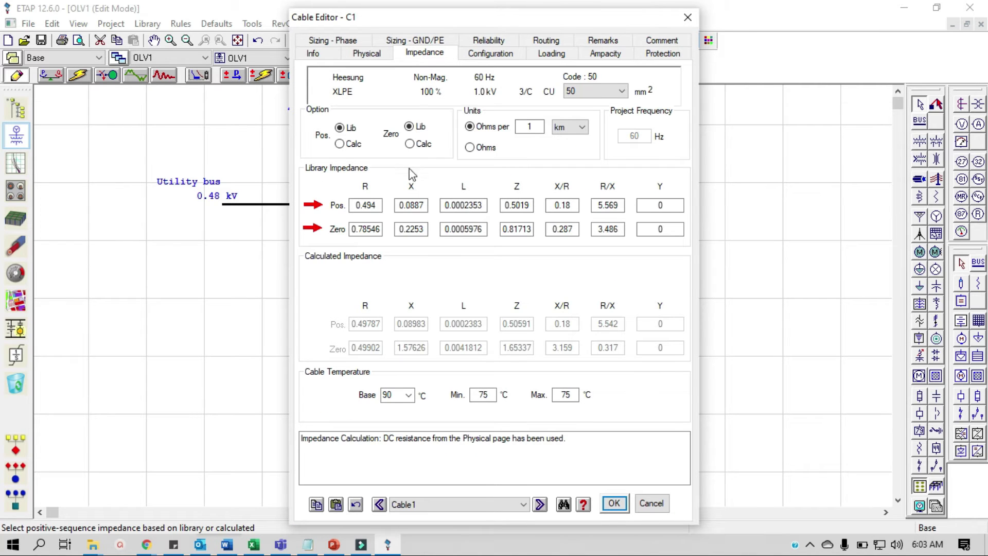
left_click(253, 545)
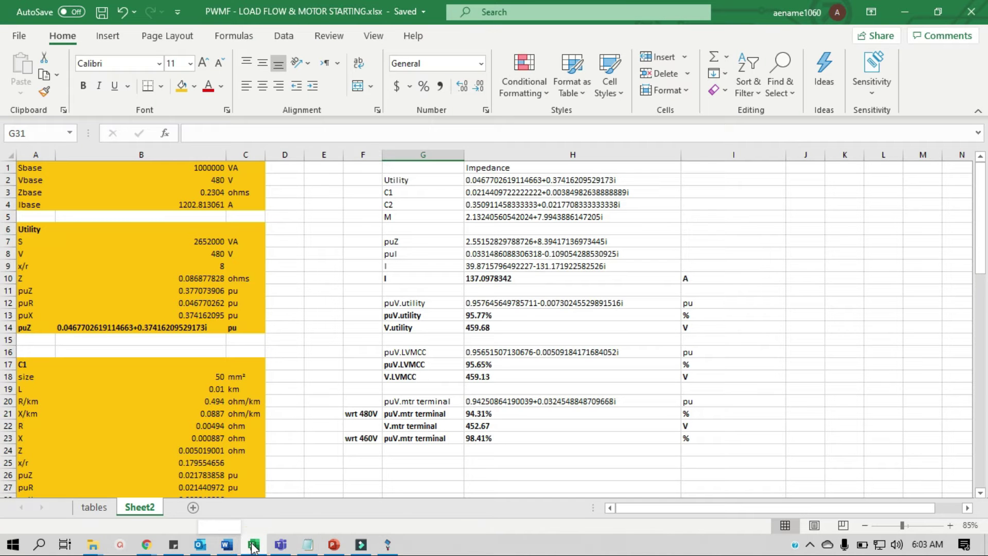
left_click_drag(206, 413, 211, 426)
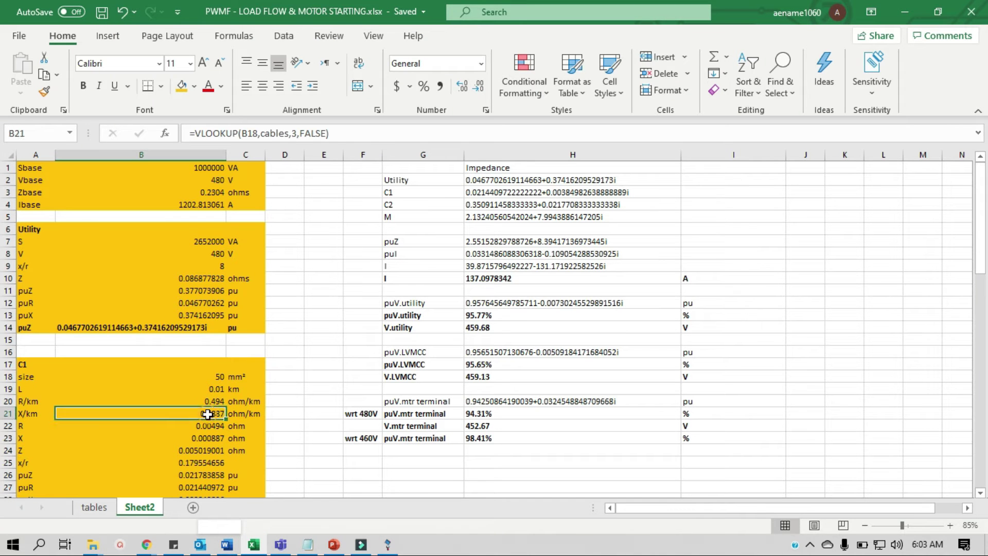
key("alt+Tab")
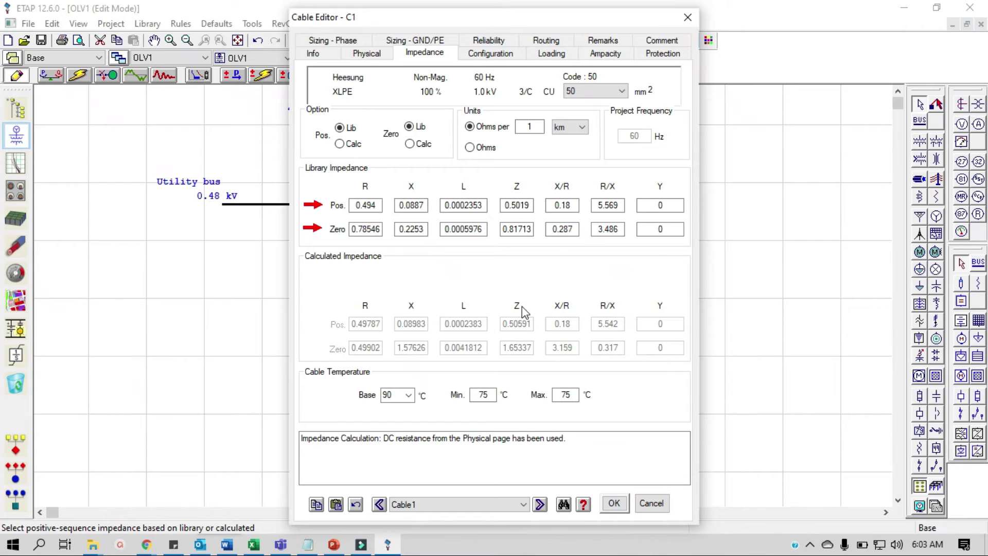
Place a long new bus below cable C1 and name it LVMCC.
left_click(613, 502)
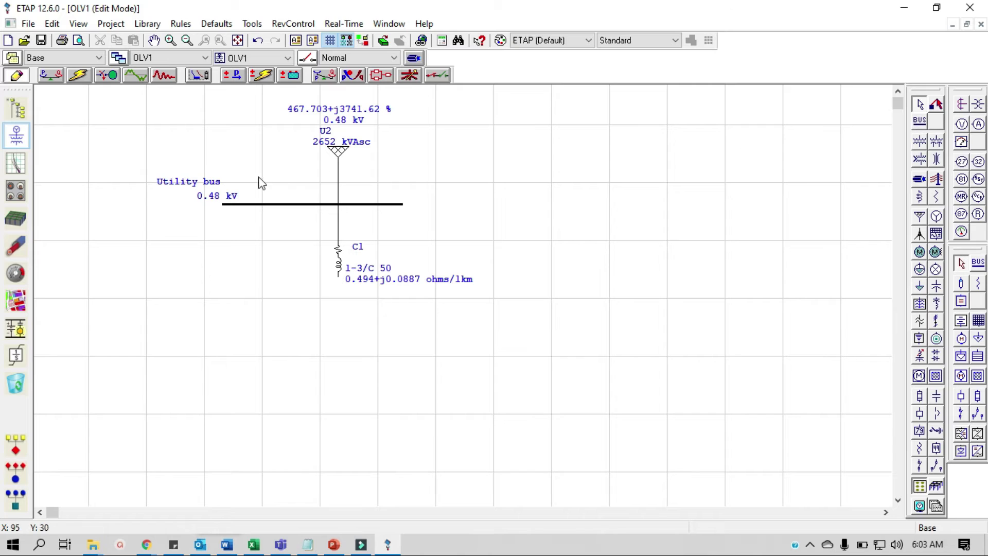
left_click(919, 122)
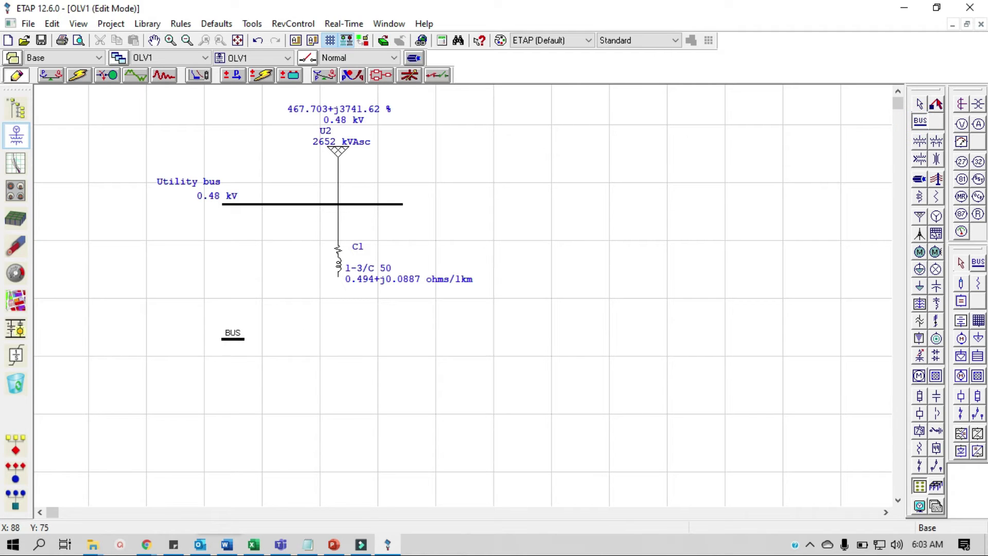
left_click(224, 347)
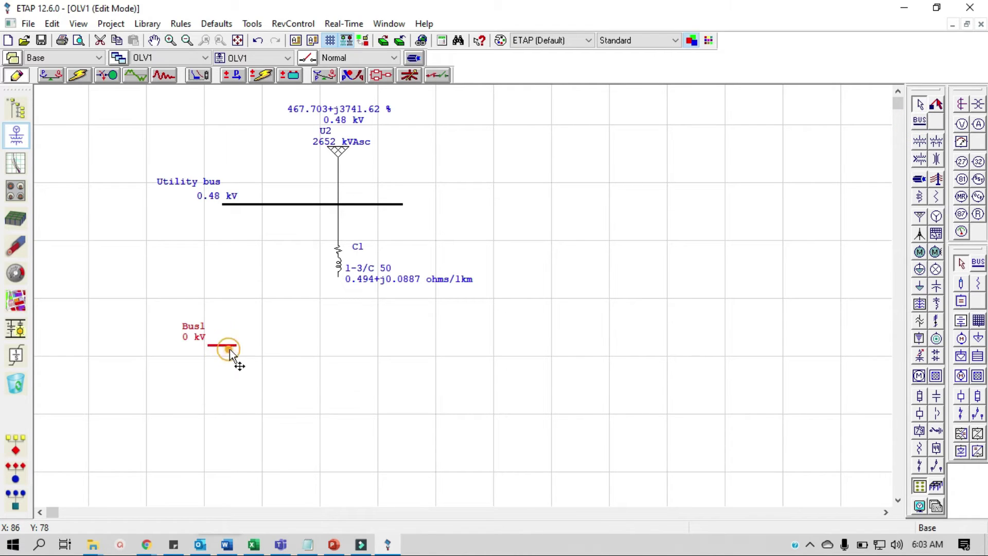
left_click_drag(236, 346, 421, 345)
double_click(197, 332)
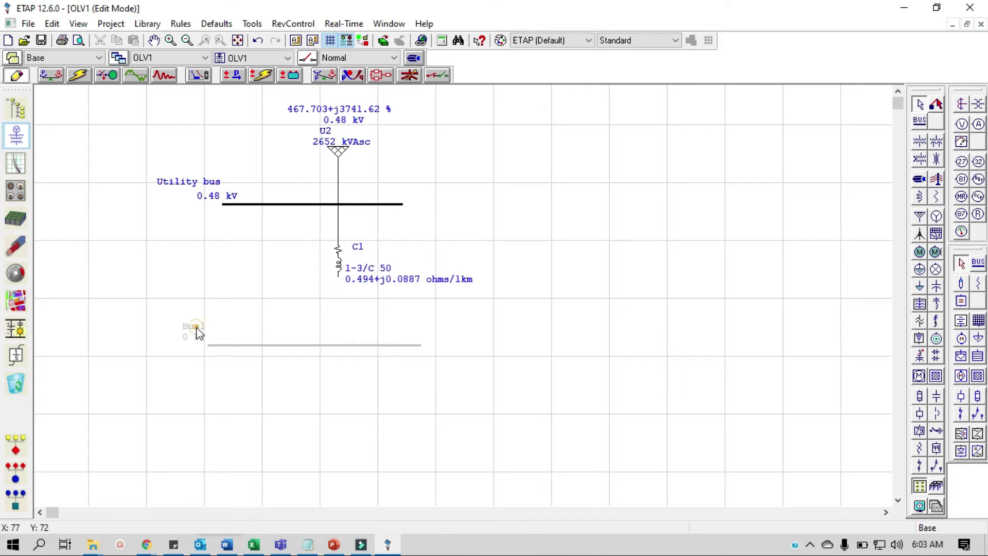
type("LVMCC")
key("Return")
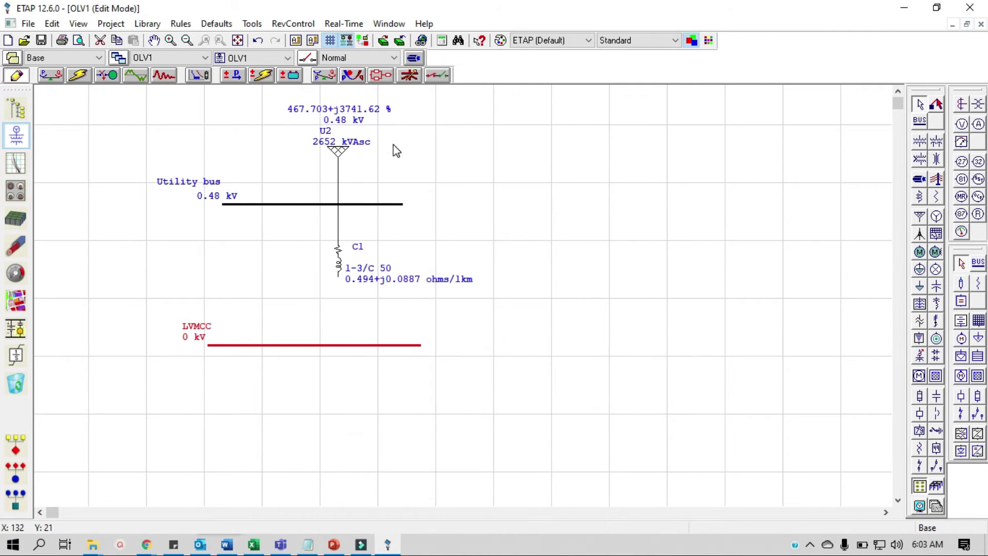
Connect cable C1 down to the LVMCC bus and nudge the bus up.
left_click_drag(337, 274, 338, 345)
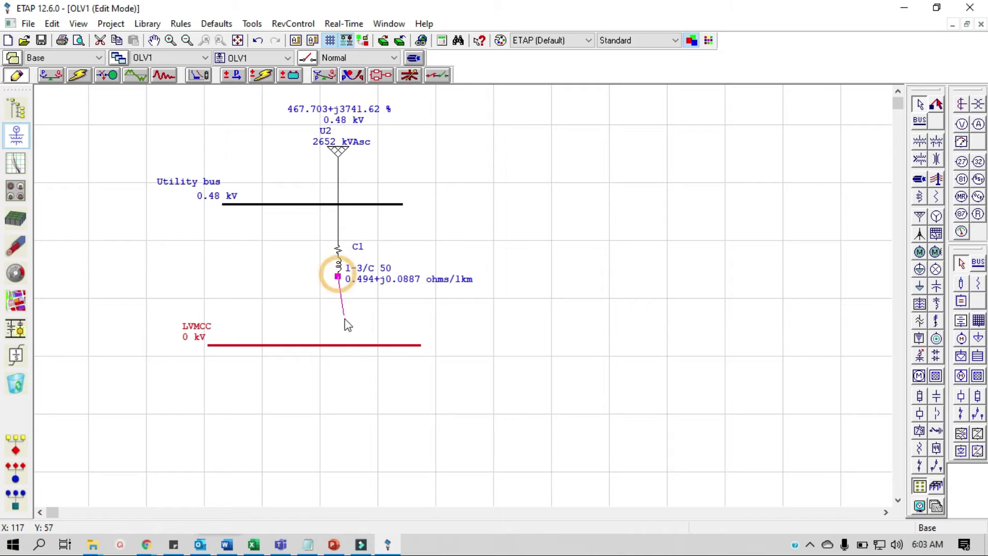
left_click(384, 353)
key("Up")
left_click(496, 357)
left_click(703, 272)
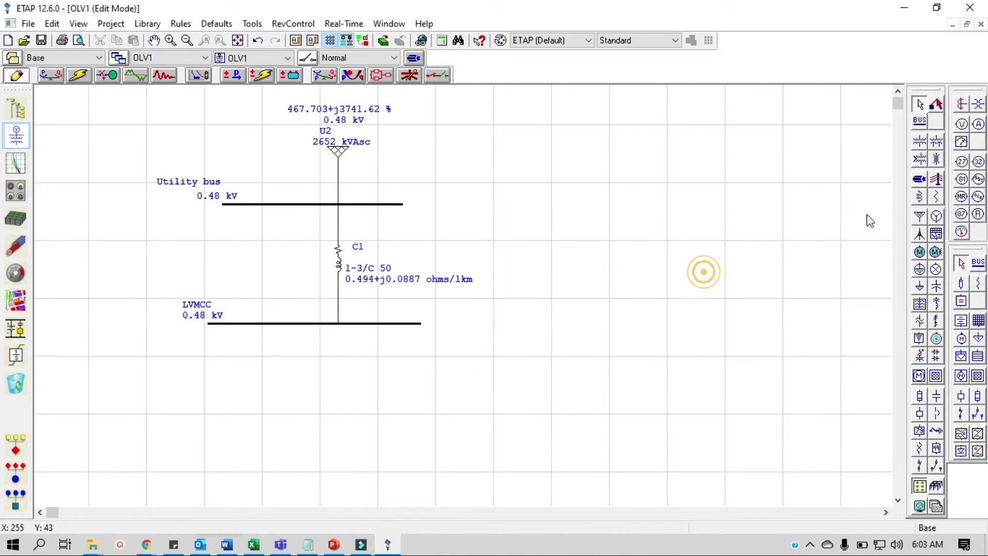
Attach induction motor Mtr1 below the LVMCC bus and select it.
left_click(920, 252)
left_click(341, 328)
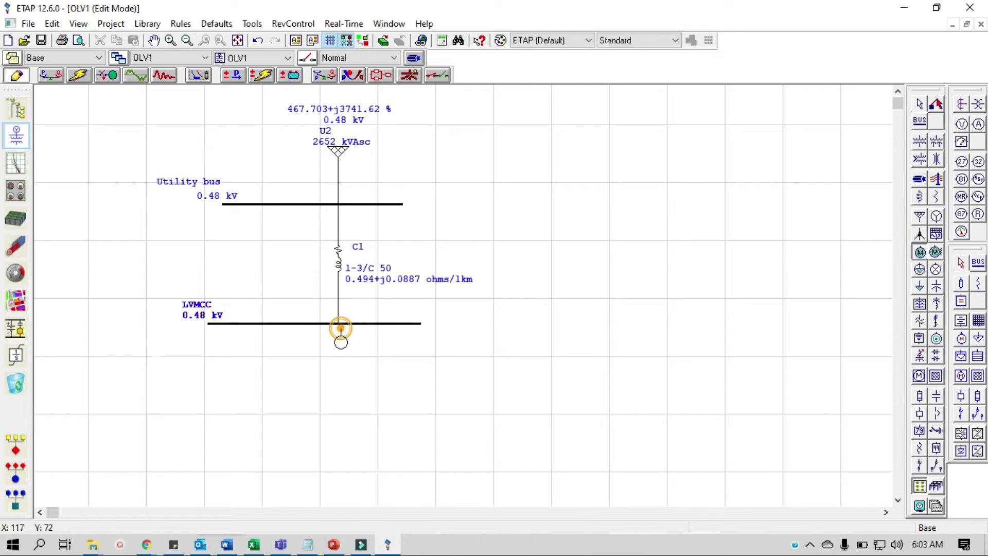
left_click_drag(341, 328, 340, 395)
left_click(385, 374)
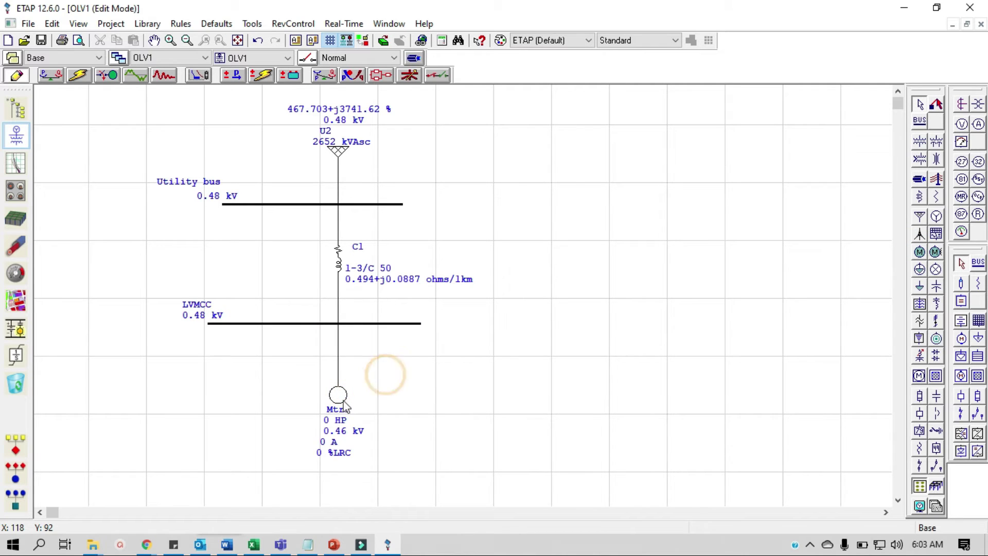
scroll(363, 397, "down", 3)
left_click(338, 334)
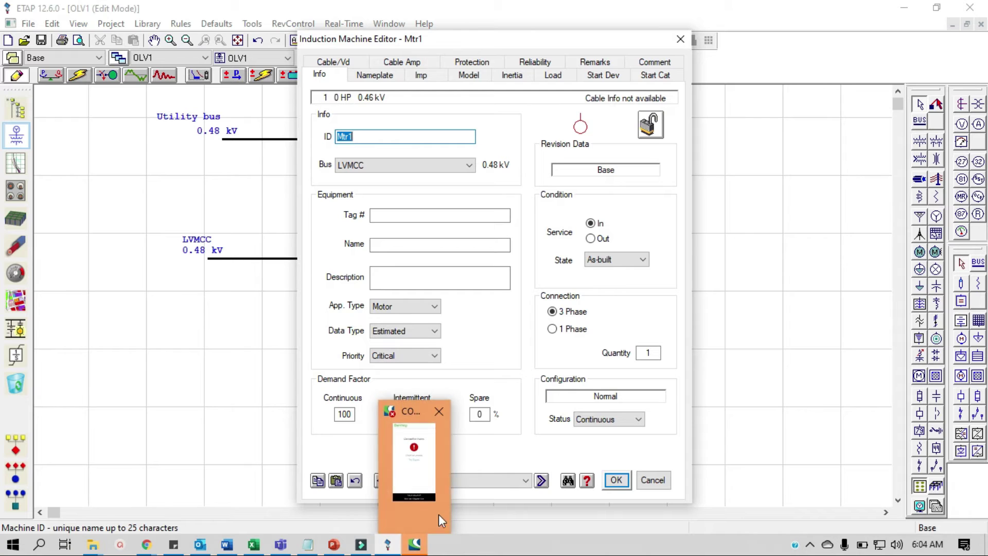
Rename the motor to M.
left_click(438, 410)
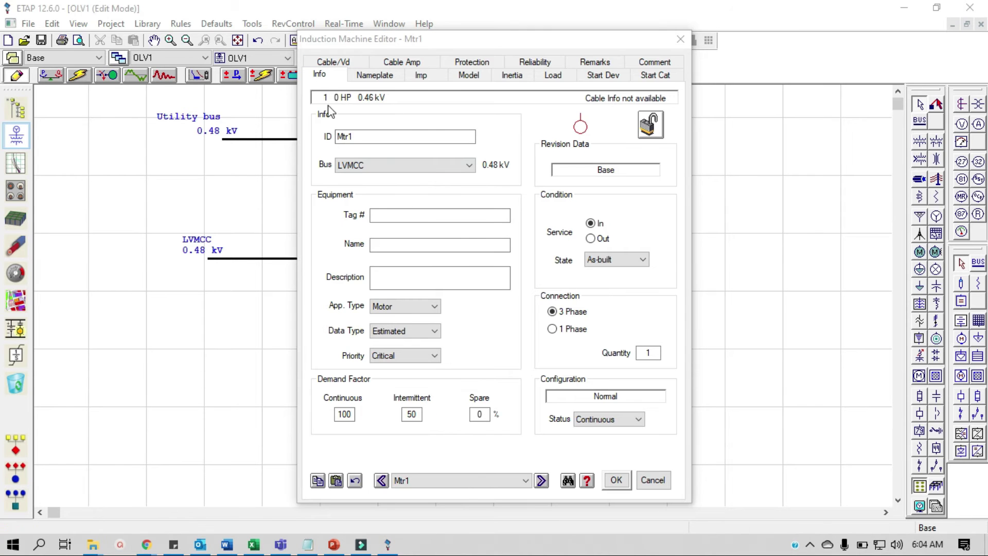
left_click(355, 137)
type("M")
key("Tab")
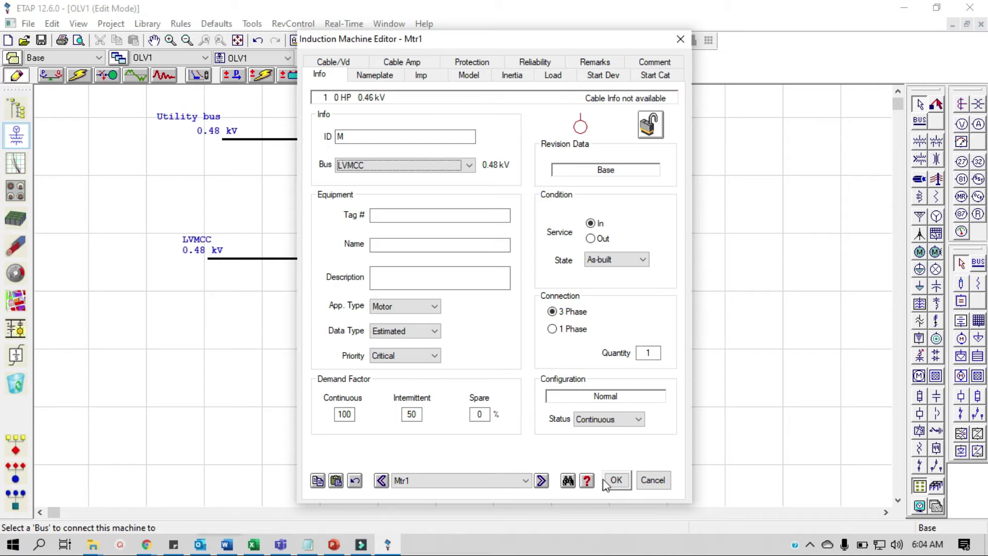
left_click(606, 481)
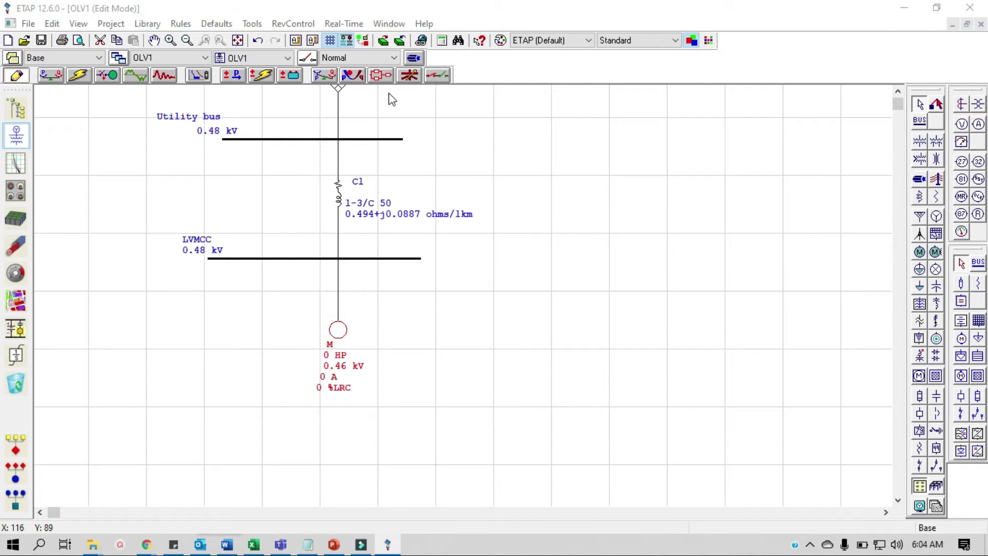
Rate the motor at 20 HP with NEC typical data and 23.2 A full-load current.
left_click(374, 74)
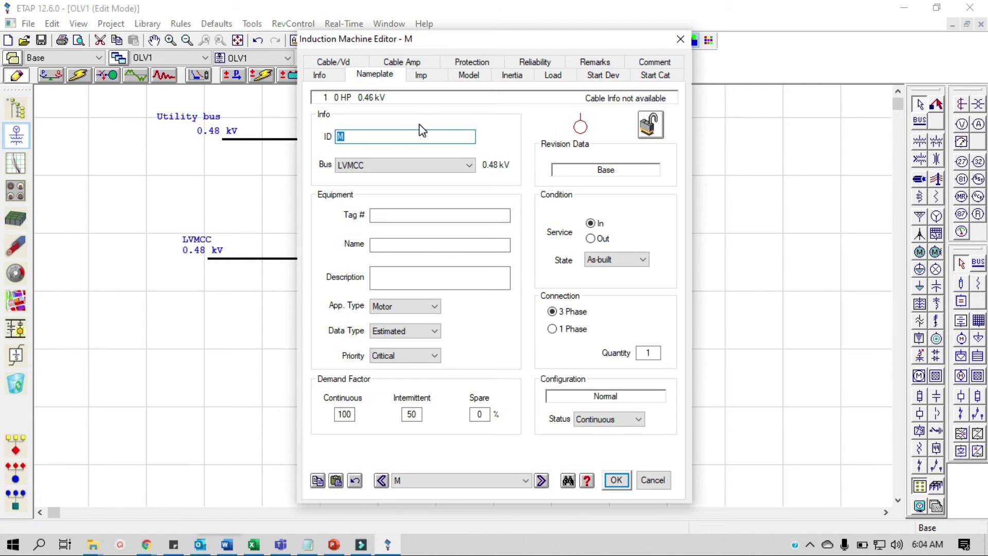
double_click(369, 155)
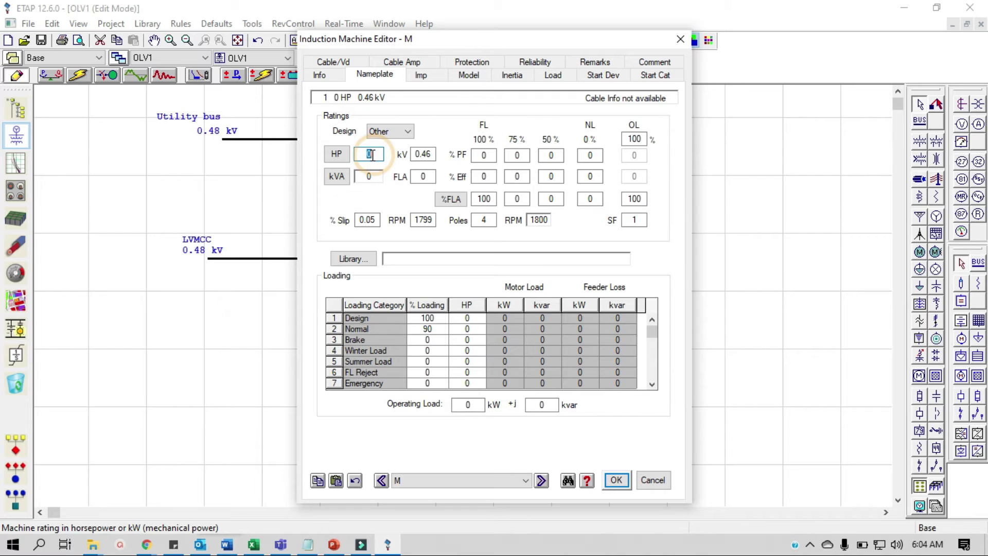
type("20")
key("Tab")
key("Return")
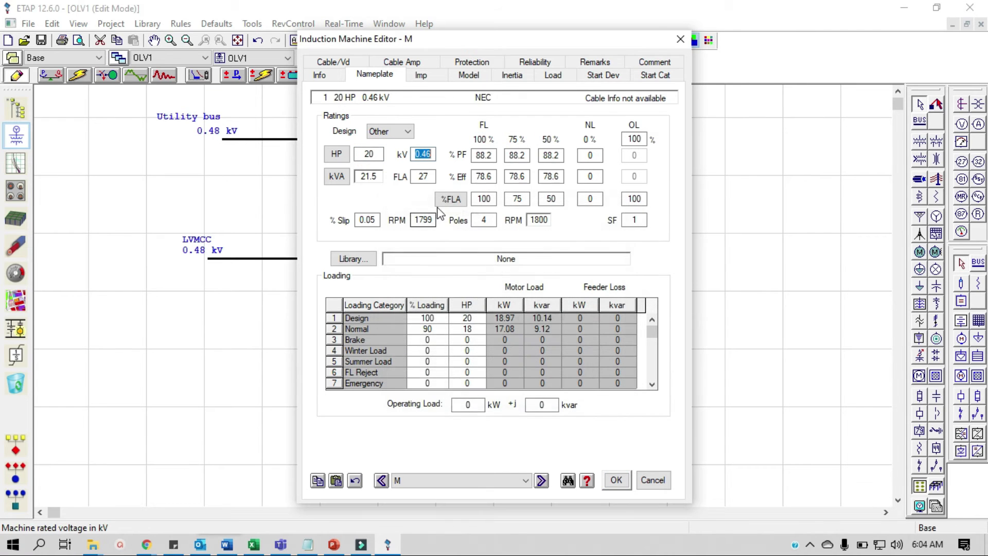
double_click(430, 177)
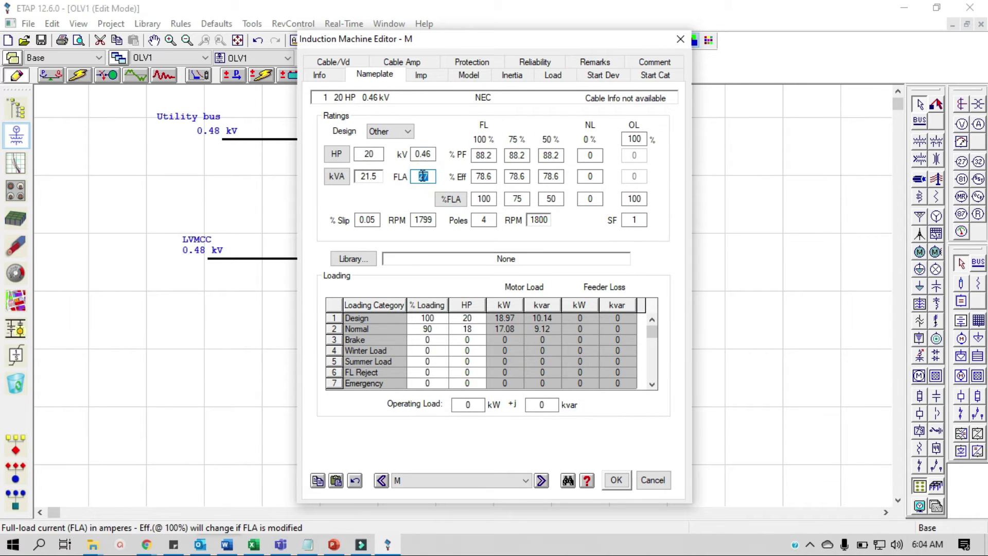
type("232")
key("Tab")
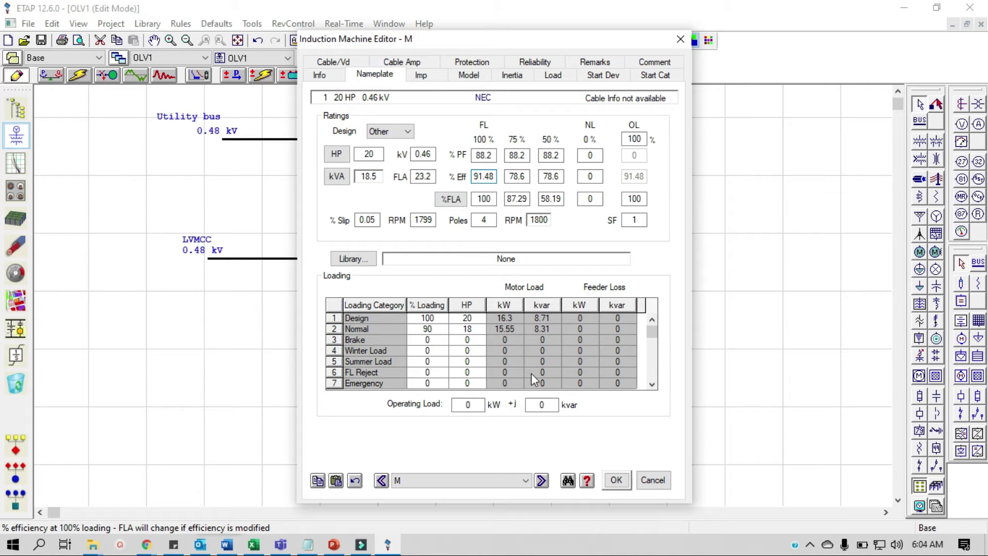
Set the locked-rotor power factor to 25.77% and bring up the Excel workbook.
left_click(422, 77)
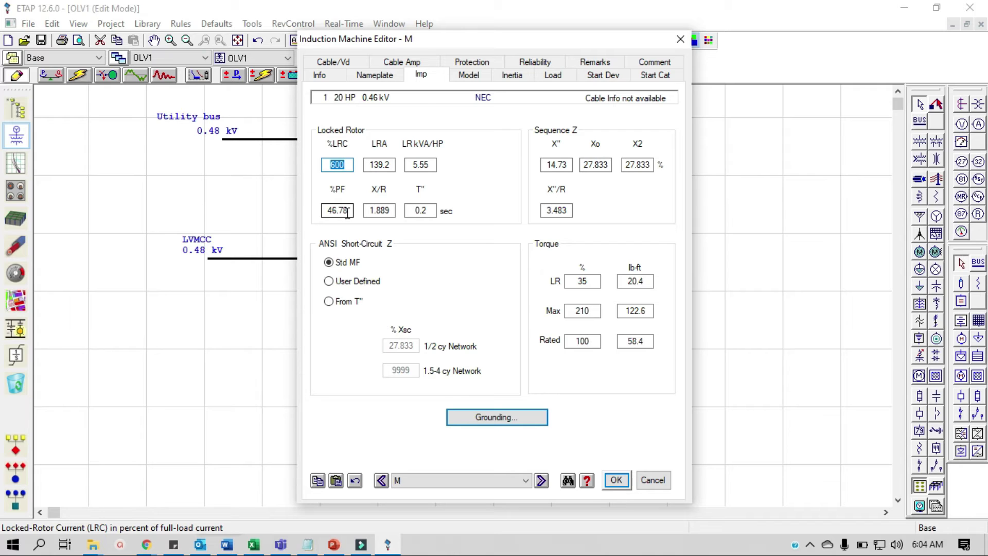
double_click(347, 212)
type("2")
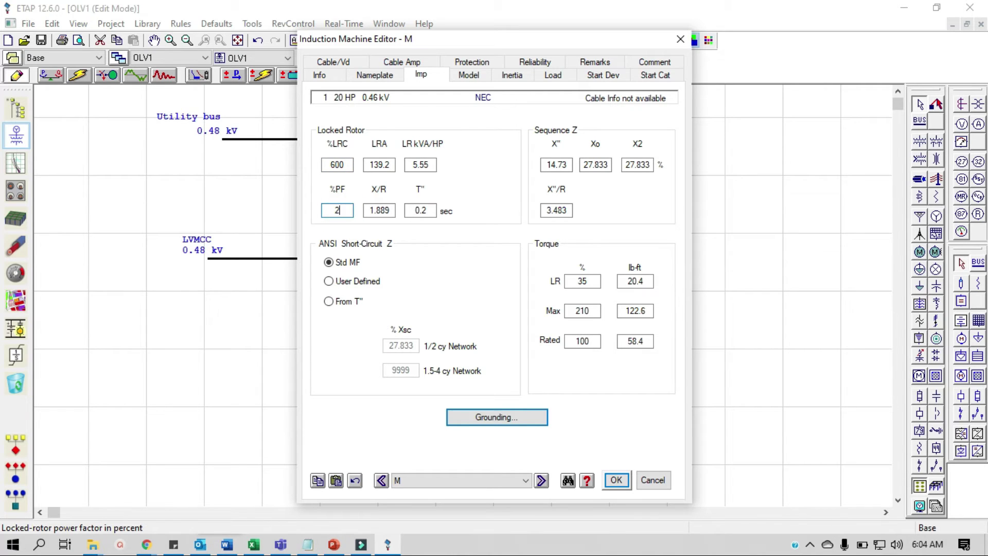
type("5.7")
key("Tab")
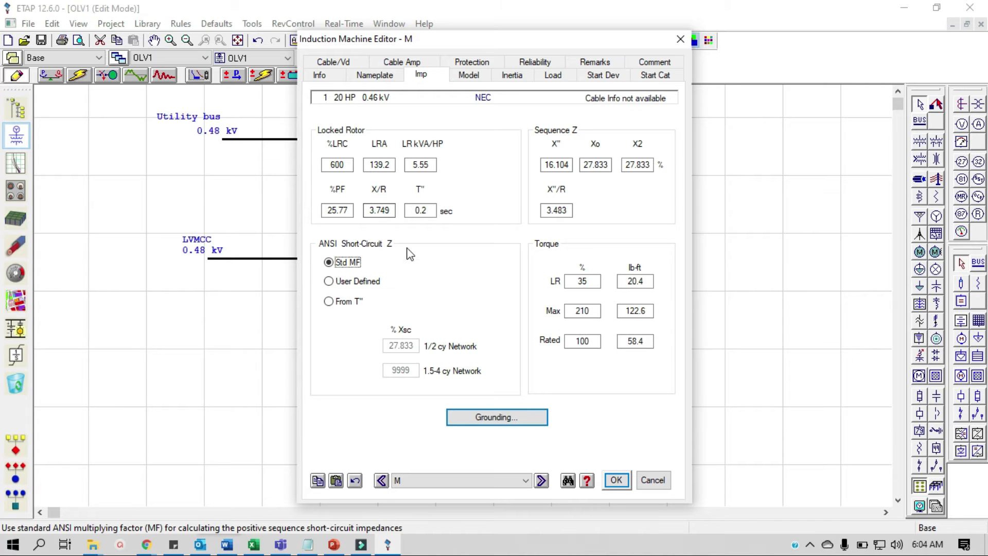
left_click(253, 544)
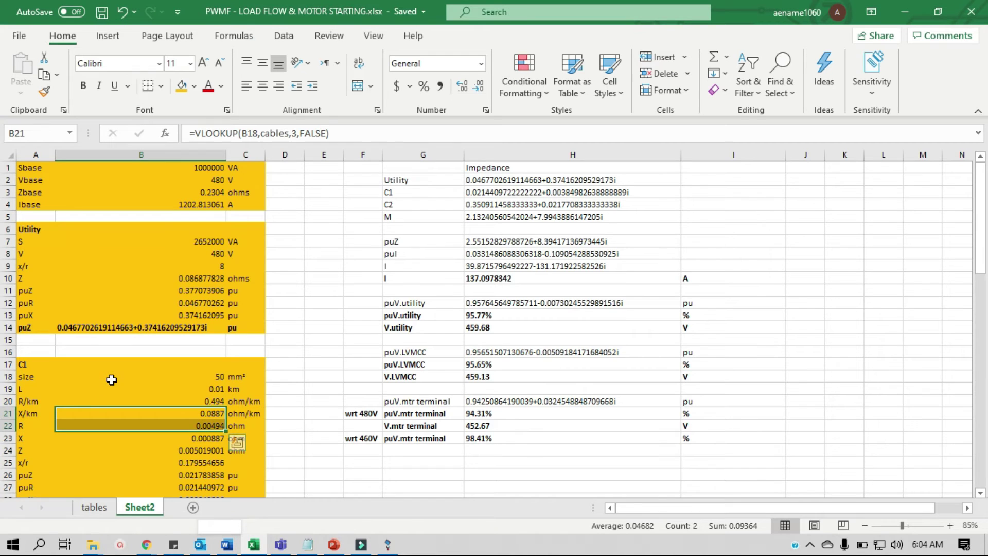
Find motor M's block in Excel, confirm the x/r of 3.749 in B73, and return to ETAP.
scroll(115, 396, "down", 6)
scroll(116, 395, "down", 4)
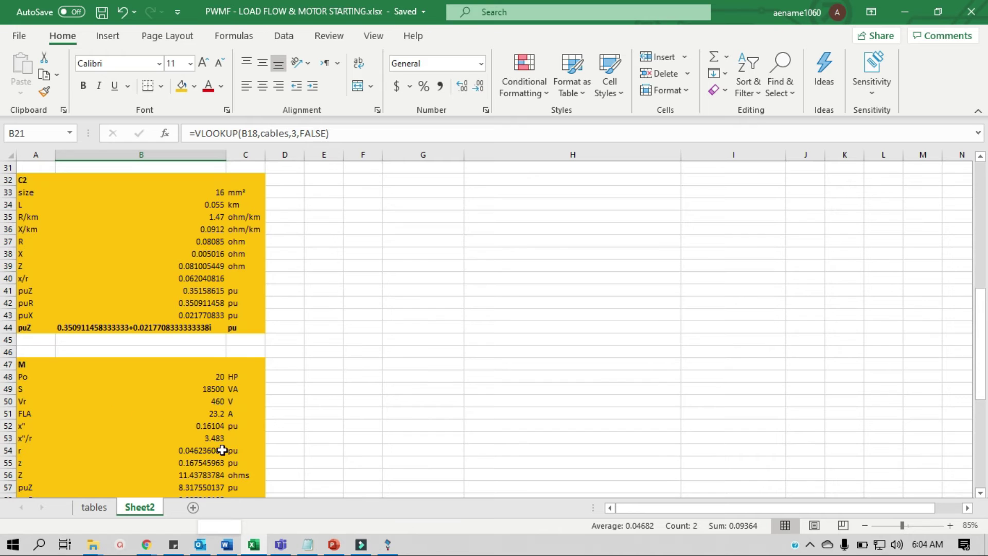
scroll(220, 446, "down", 3)
scroll(220, 447, "down", 3)
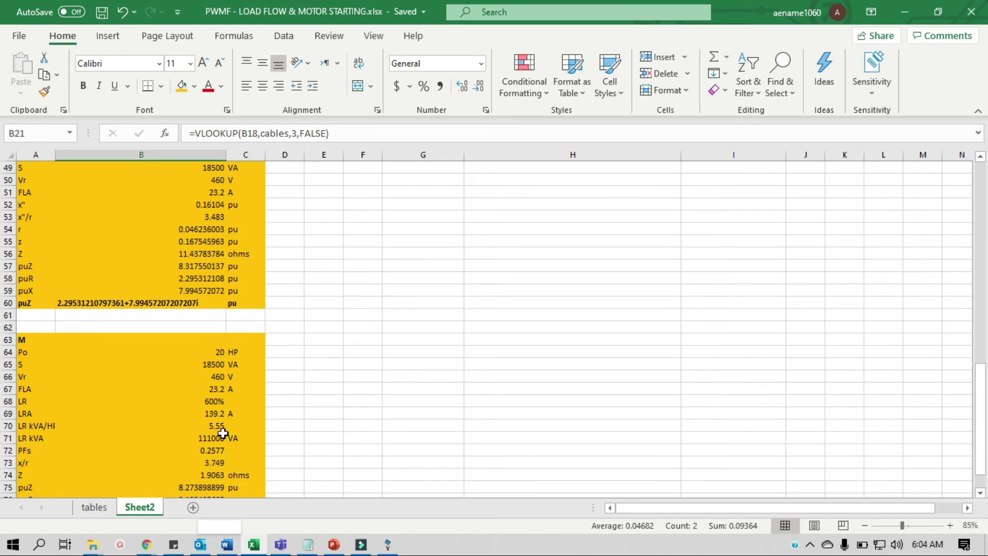
left_click(217, 463)
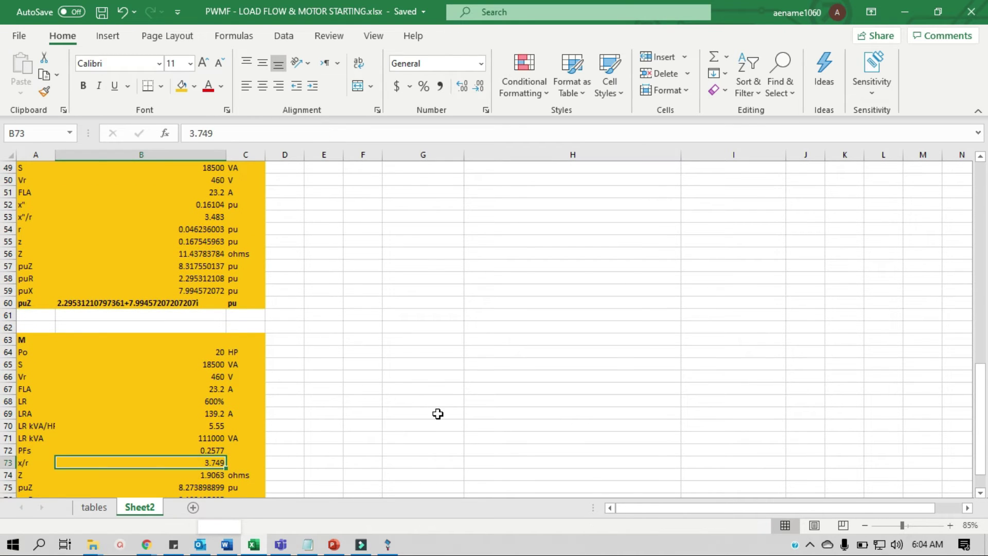
key("alt+Tab")
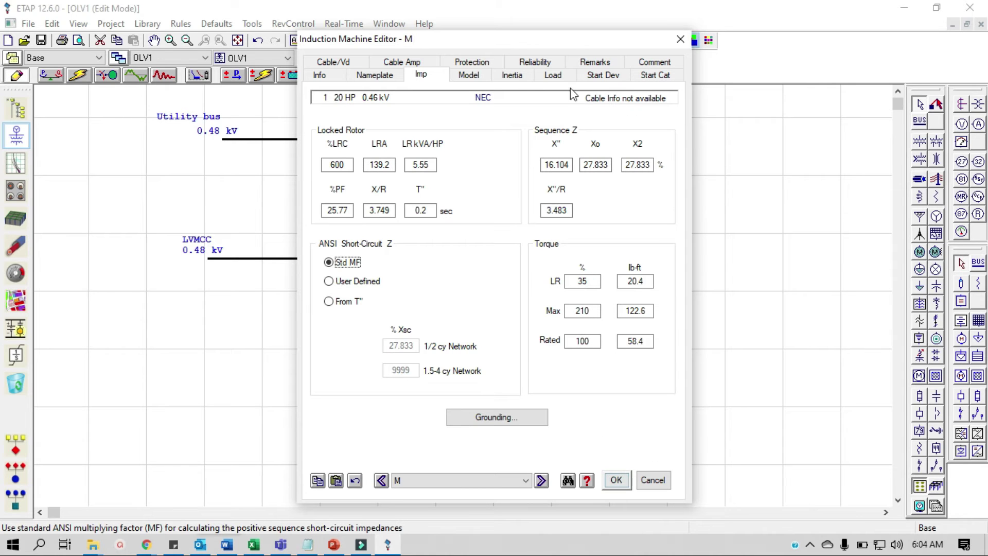
Set motor M's full-load acceleration time to 3 seconds and close its editor.
left_click(551, 75)
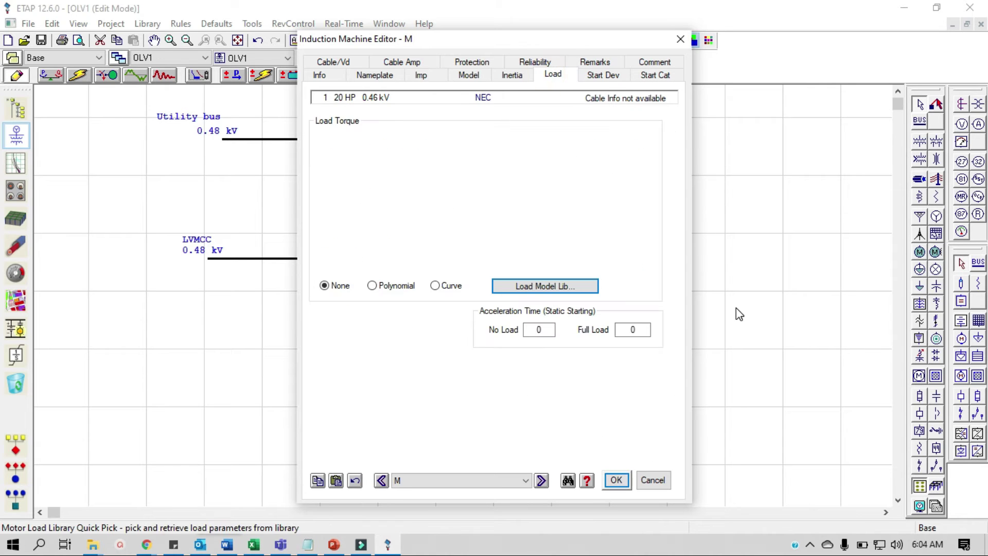
double_click(638, 329)
type("3")
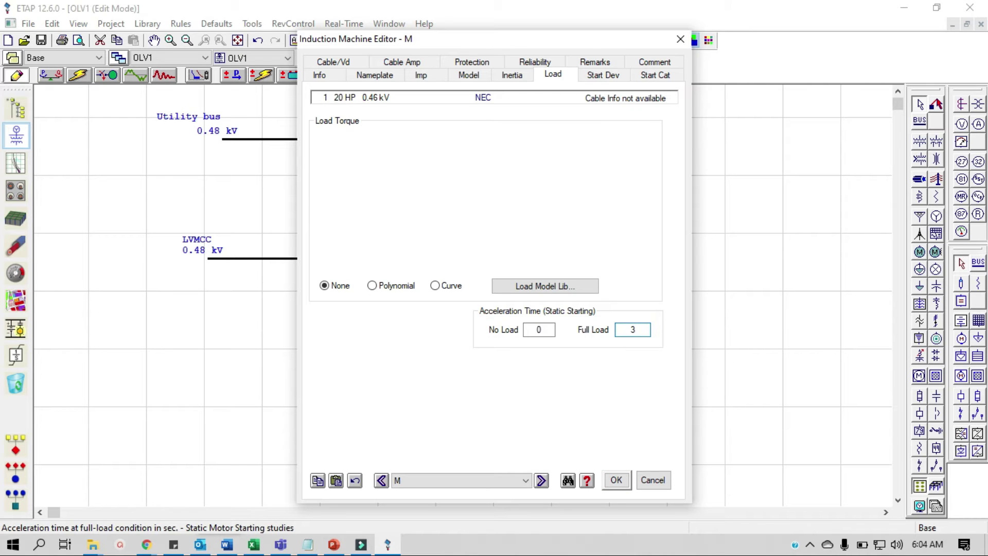
key("Tab")
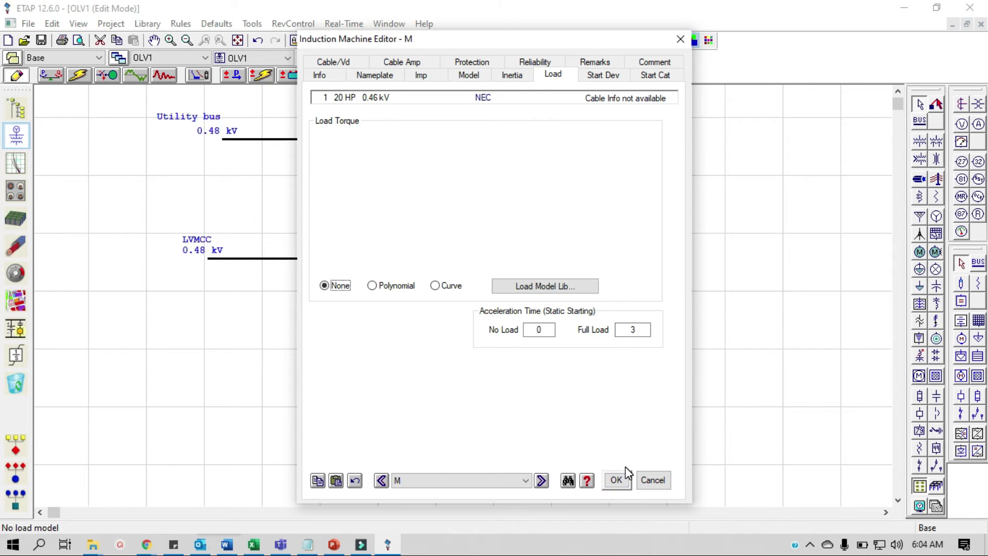
left_click(620, 477)
Nudge the Utility bus label slightly right and re-confirm the diagram display options.
scroll(449, 335, "up", 1)
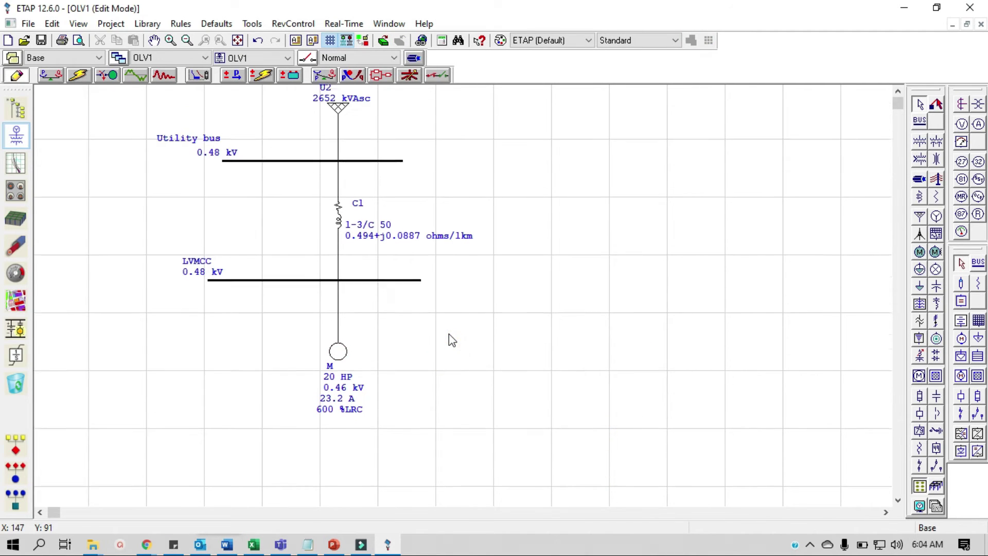
scroll(452, 340, "up", 1)
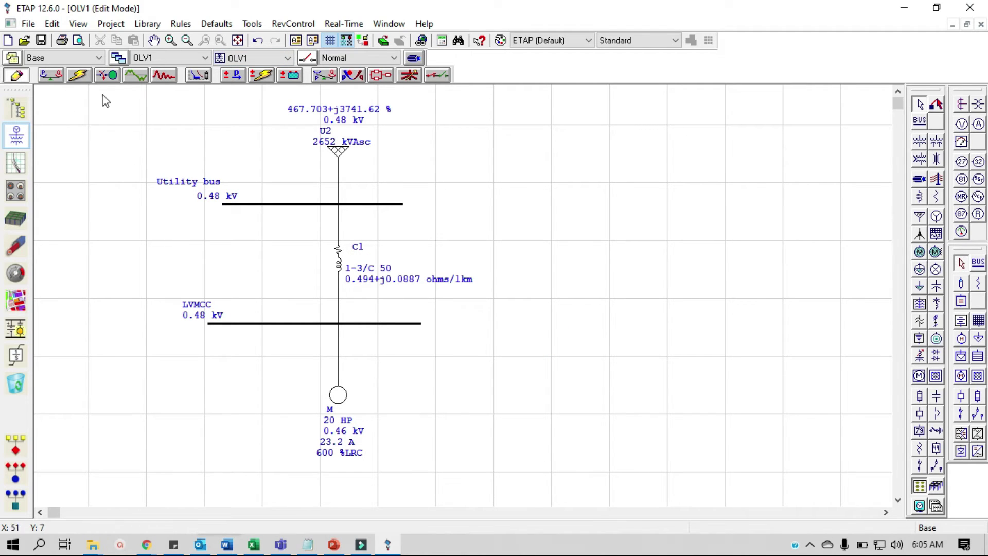
left_click_drag(188, 181, 195, 181)
left_click(282, 173)
left_click(598, 349)
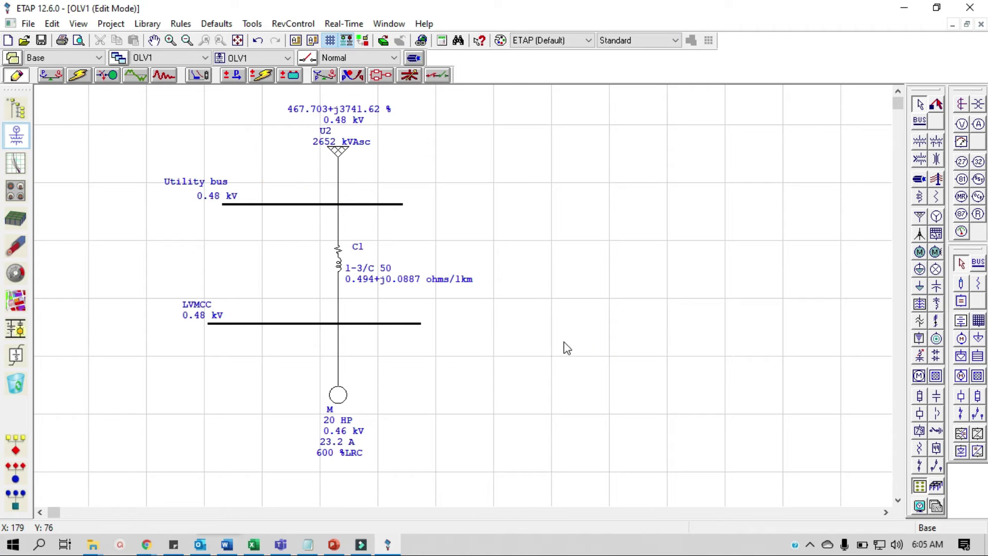
left_click(919, 506)
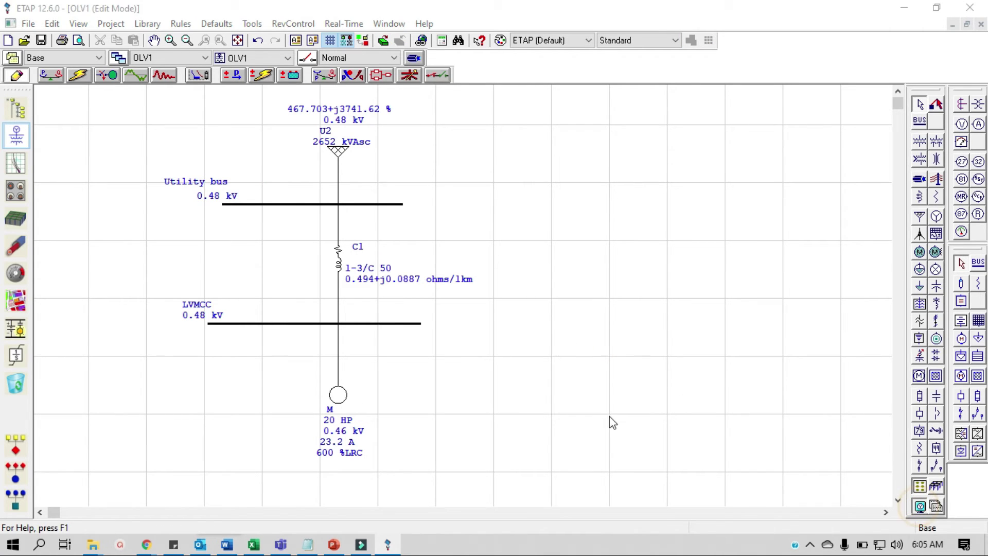
left_click(515, 479)
Open motor M's equipment cable settings and browse the cable library.
left_click(427, 409)
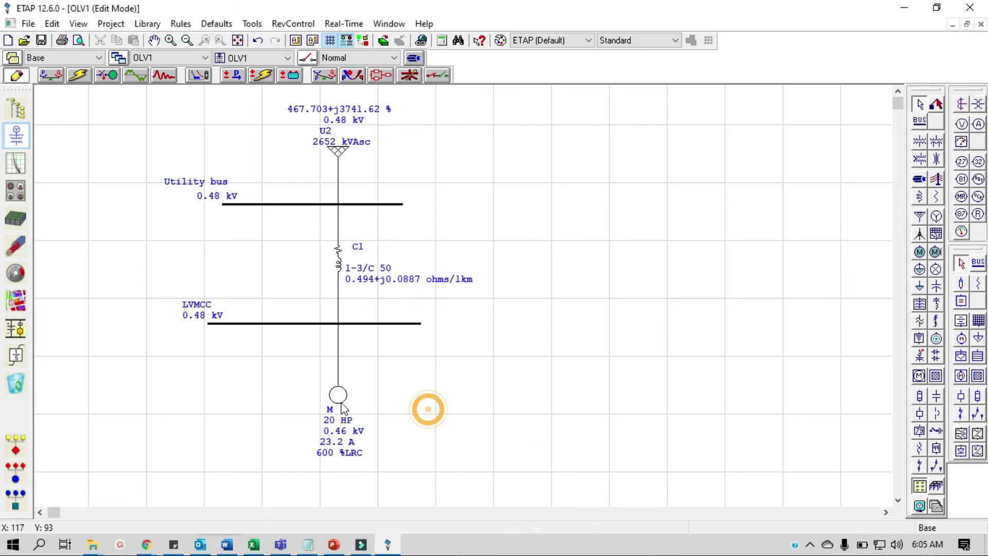
left_click(340, 397)
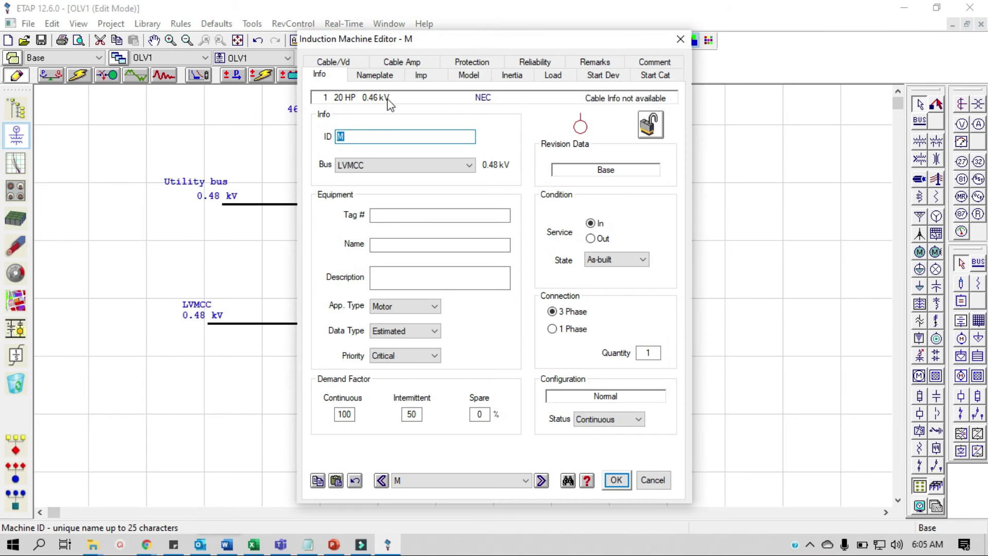
left_click(358, 61)
left_click(507, 170)
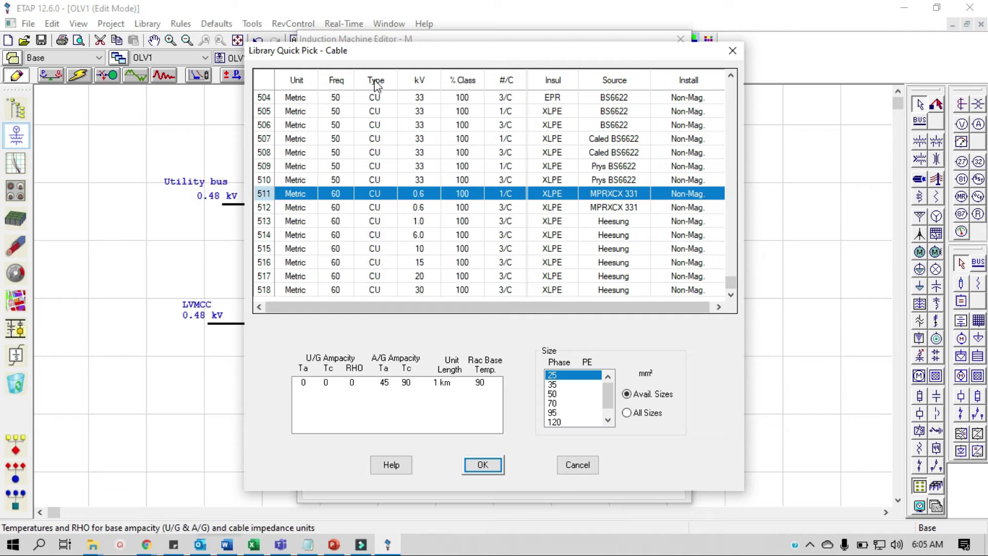
Filter the library to metric, 60 Hz cables rated 0.6 kV and 1.0 kV.
left_click(313, 80)
left_click(183, 165)
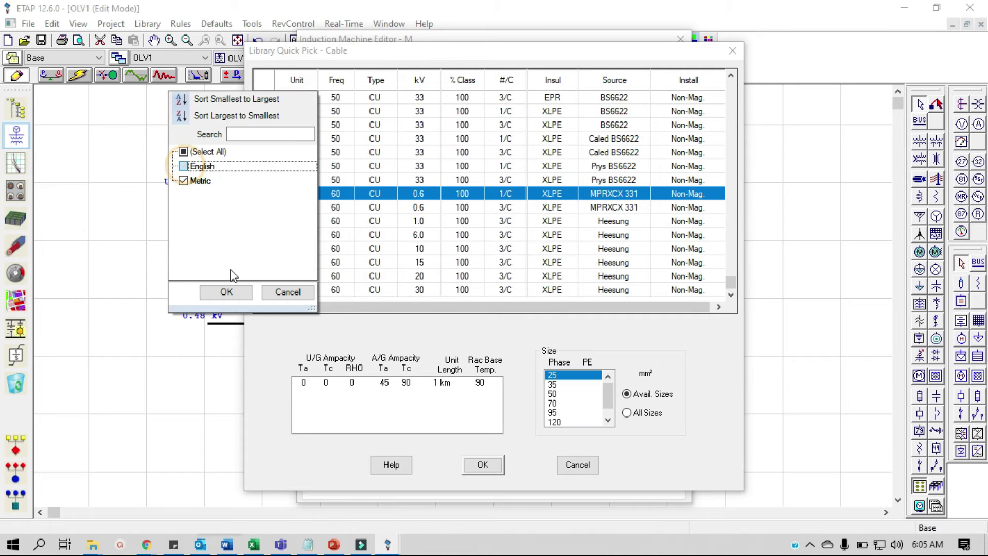
left_click(227, 289)
left_click(332, 81)
left_click(218, 178)
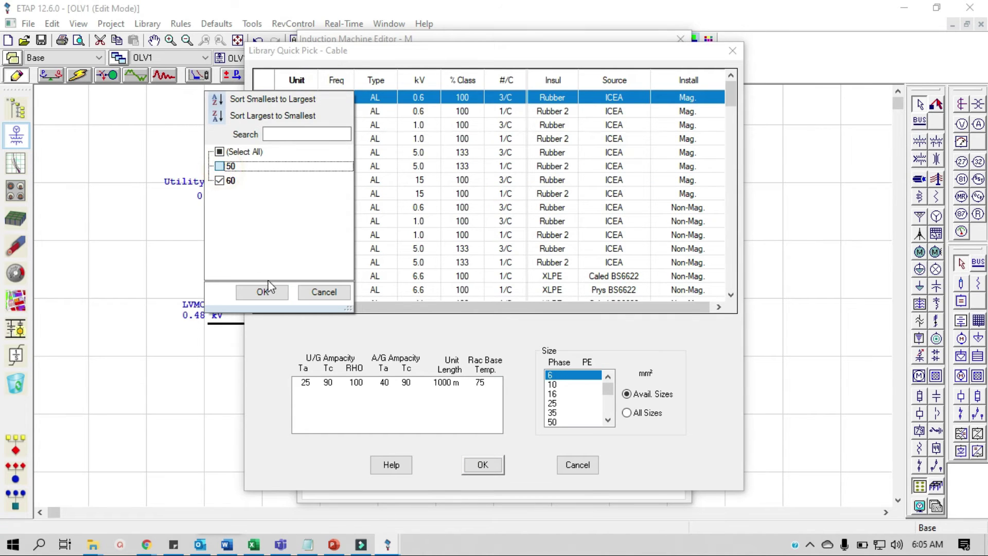
left_click(267, 288)
left_click(371, 90)
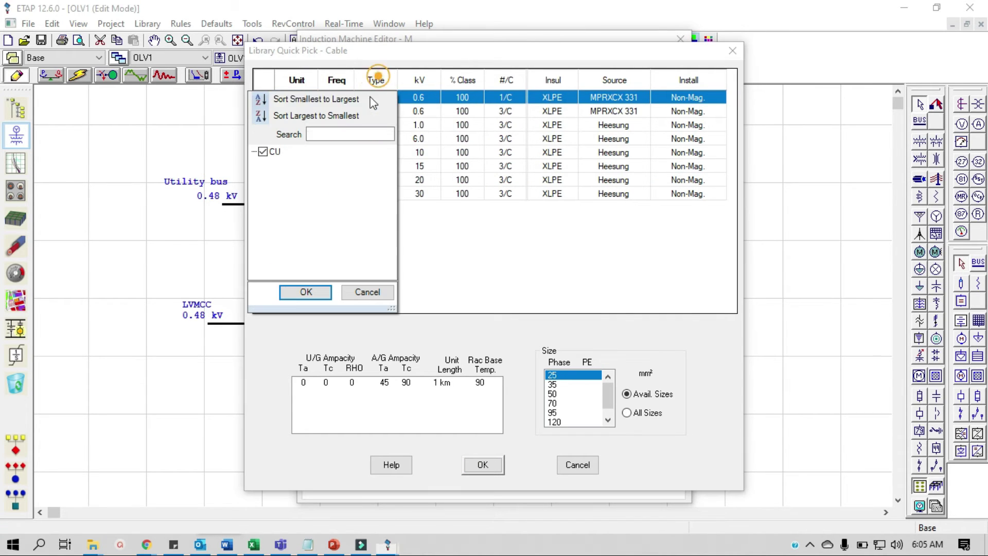
left_click(365, 292)
left_click(426, 80)
left_click(306, 152)
left_click(306, 166)
left_click(306, 180)
left_click(349, 291)
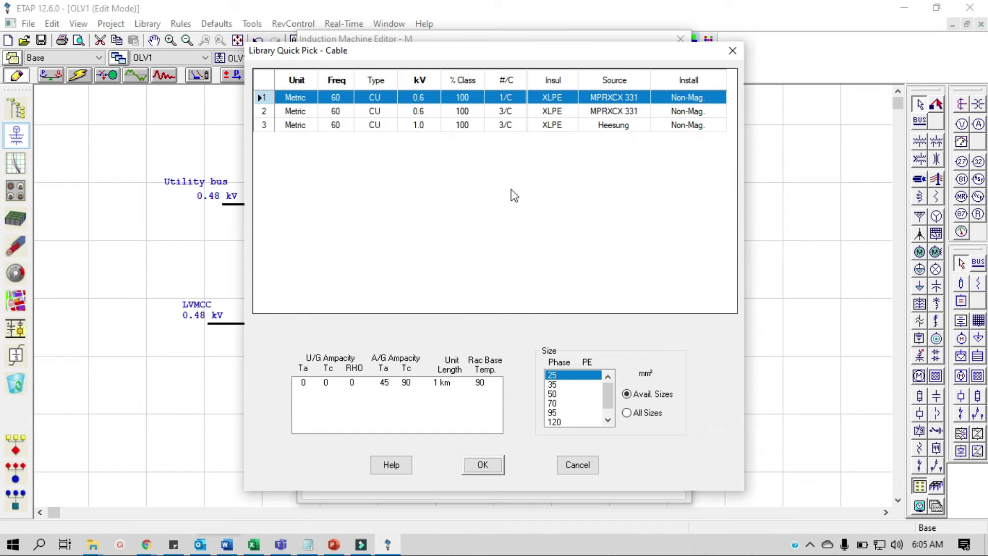
Give motor M the Heesung 1.0 kV 3/C 16 mm² cable, 0.055 km long.
left_click(658, 125)
left_click(576, 412)
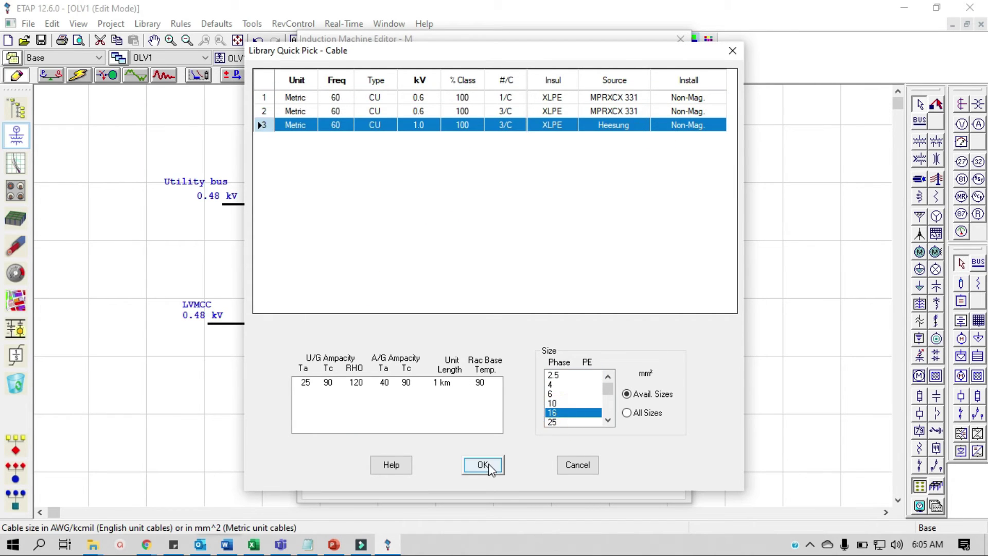
left_click(484, 464)
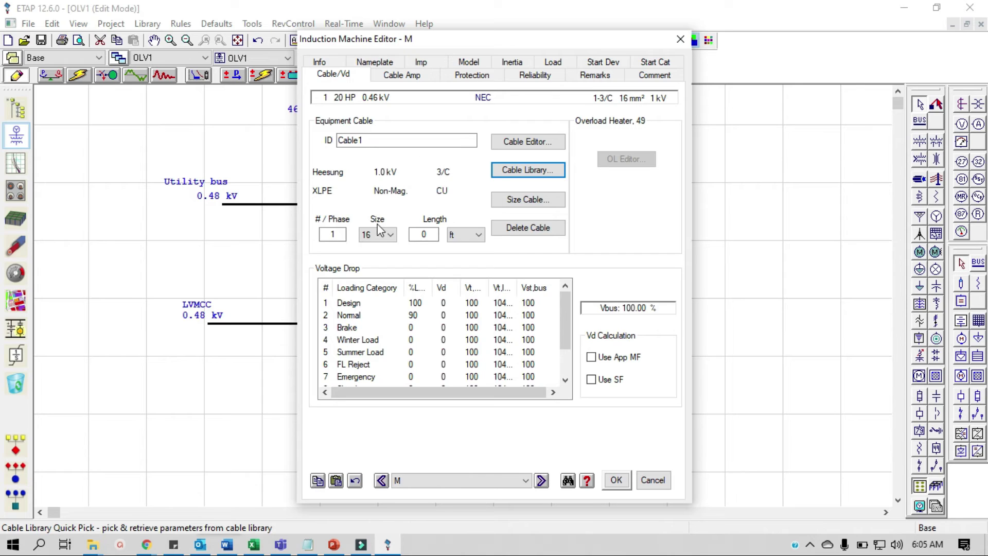
left_click(465, 234)
left_click(461, 277)
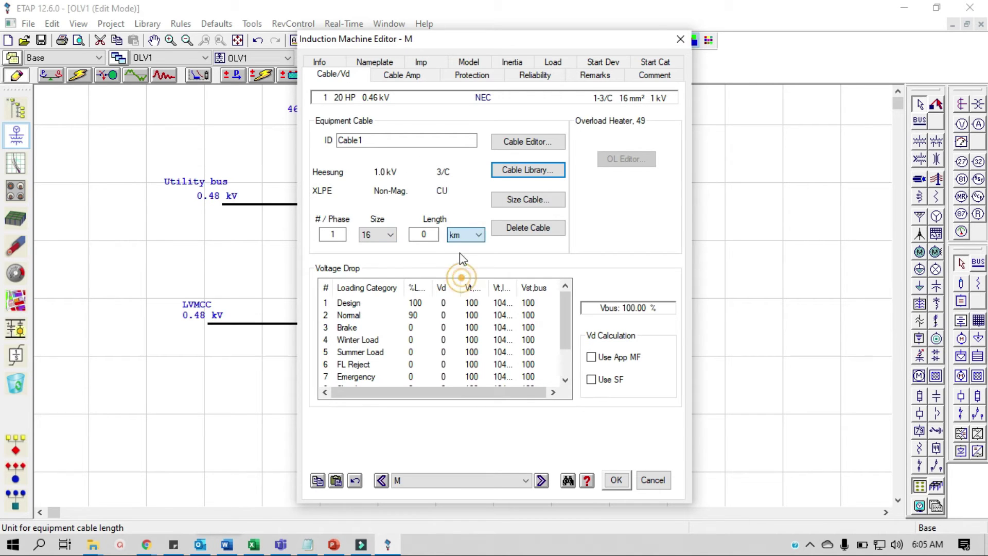
left_click(425, 234)
type(".055")
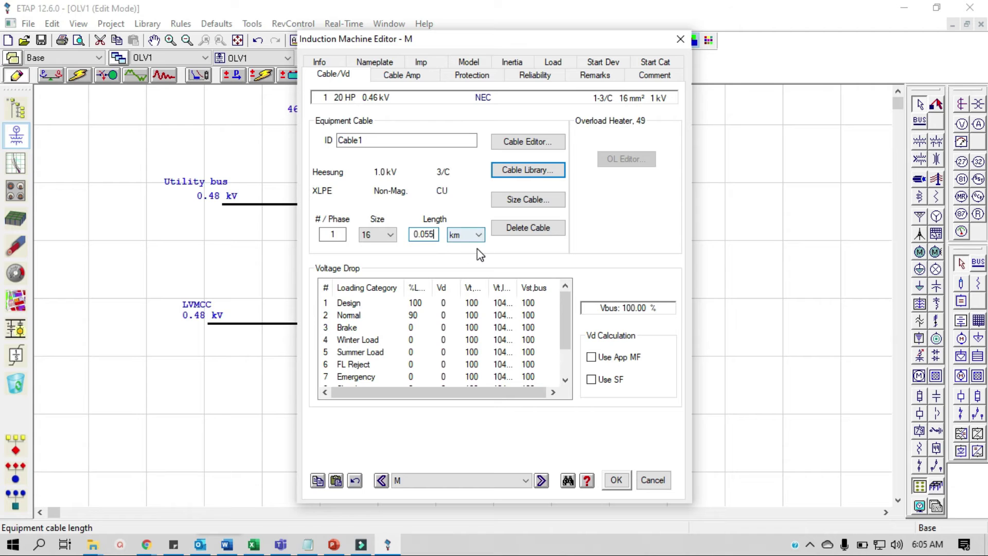
key("Tab")
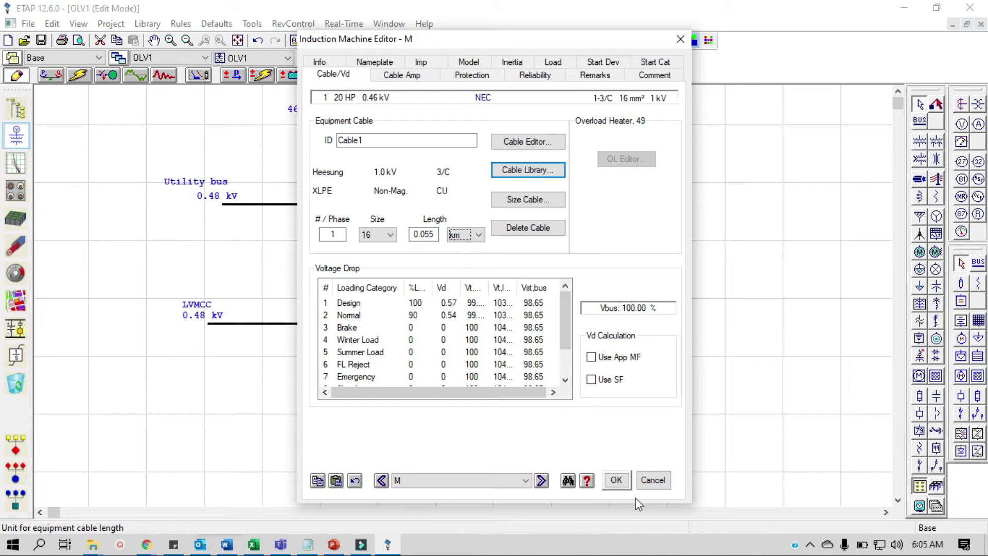
left_click(616, 479)
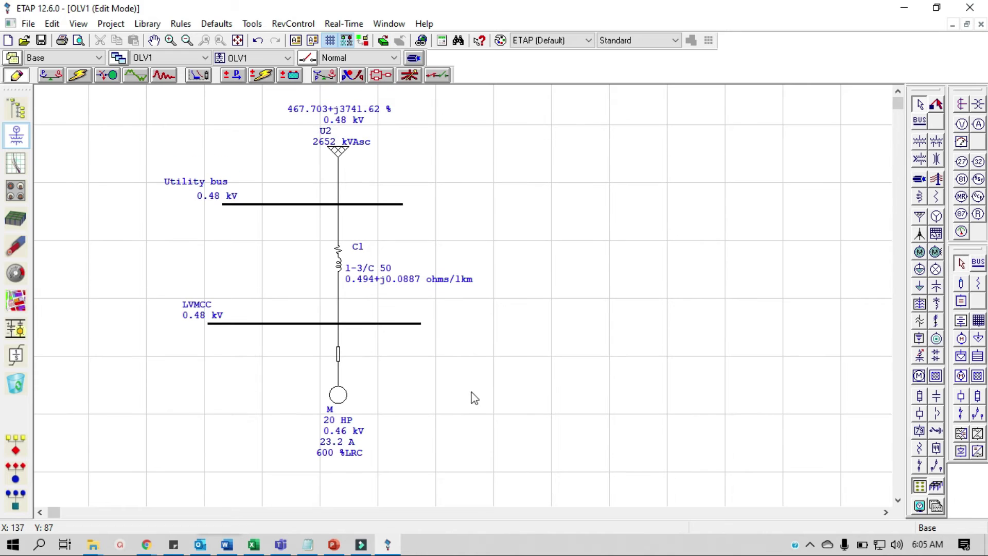
Switch to Motor Acceleration mode and open the MS study case.
left_click(107, 76)
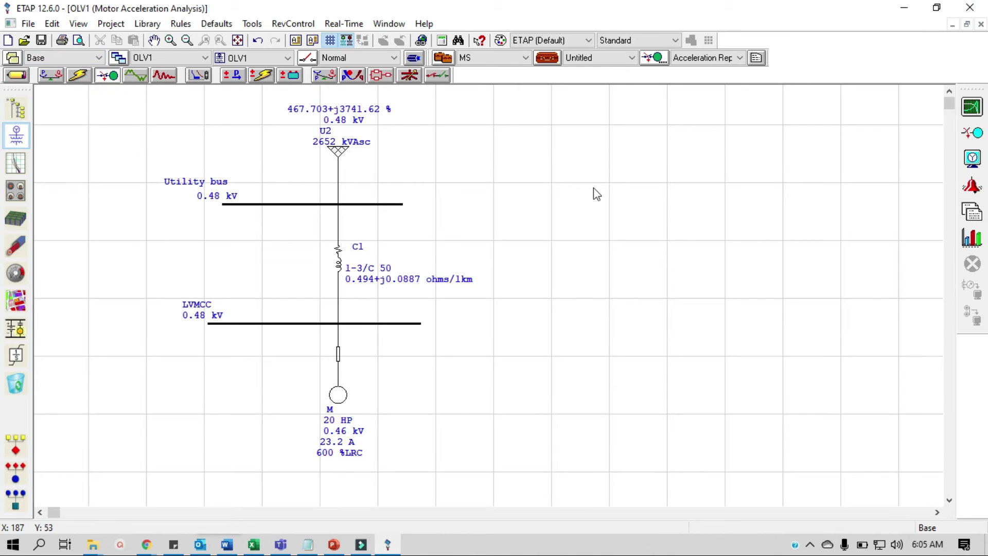
left_click(547, 57)
left_click(588, 327)
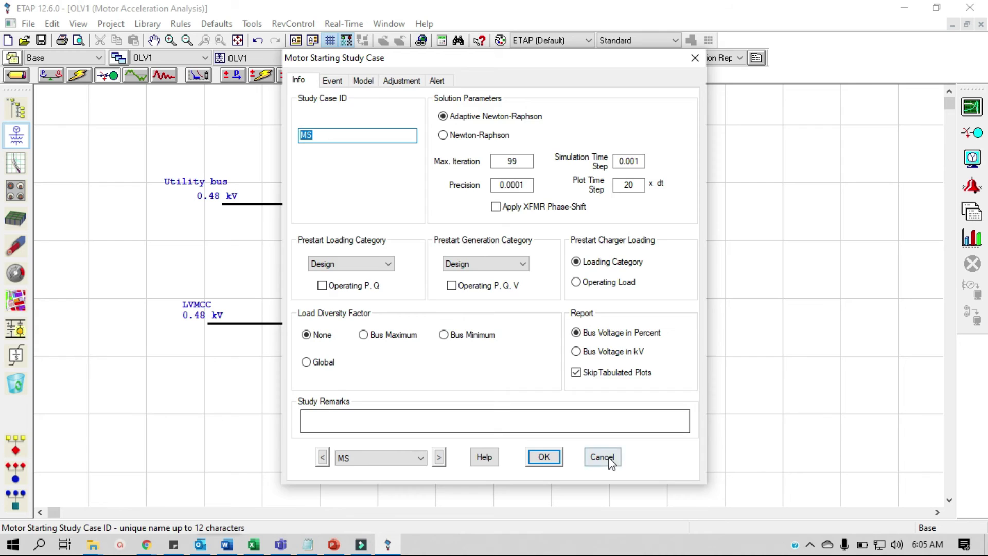
left_click(601, 456)
left_click(547, 58)
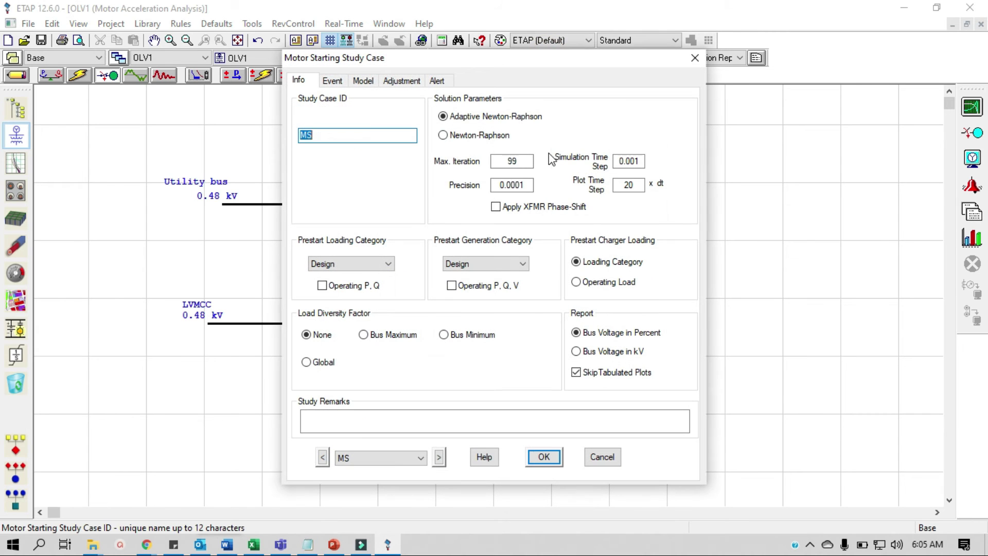
Delete the test event and add a vlog event at 0 s, keeping 5 s total time.
left_click(346, 80)
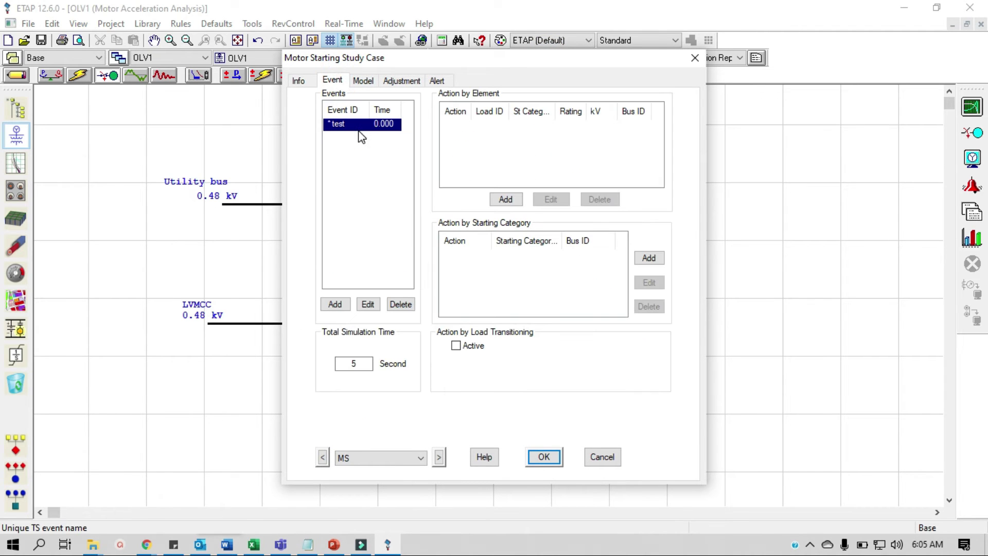
left_click(401, 304)
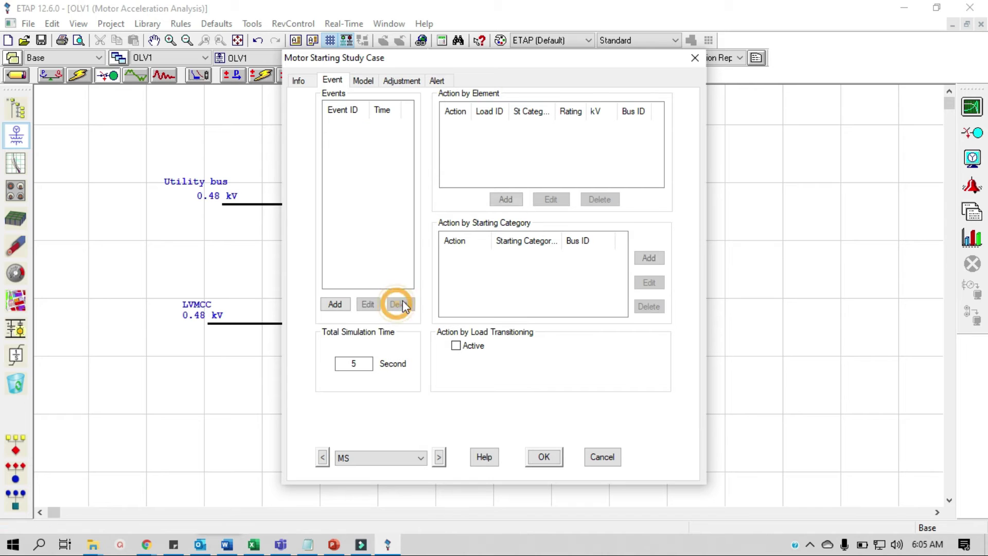
left_click(334, 304)
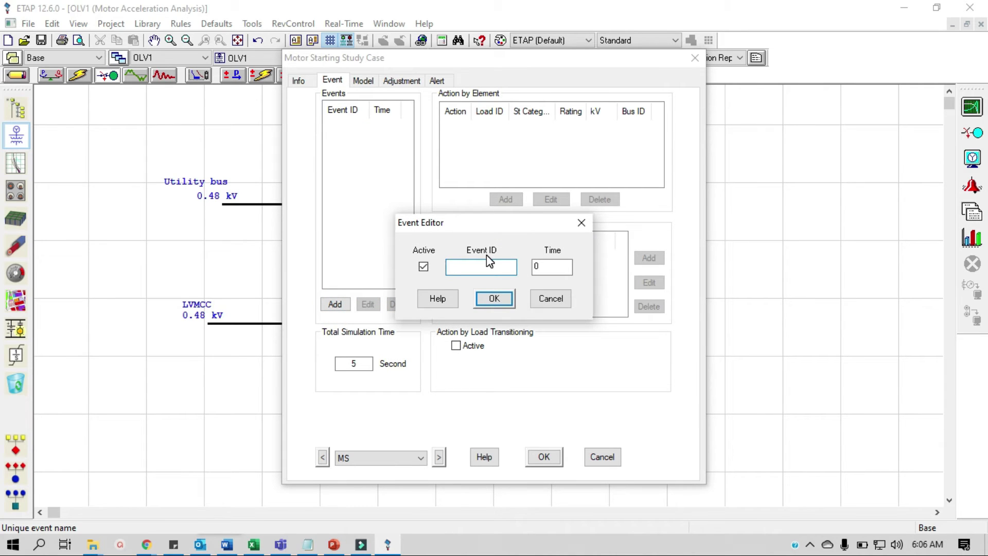
type("vlog")
key("Tab")
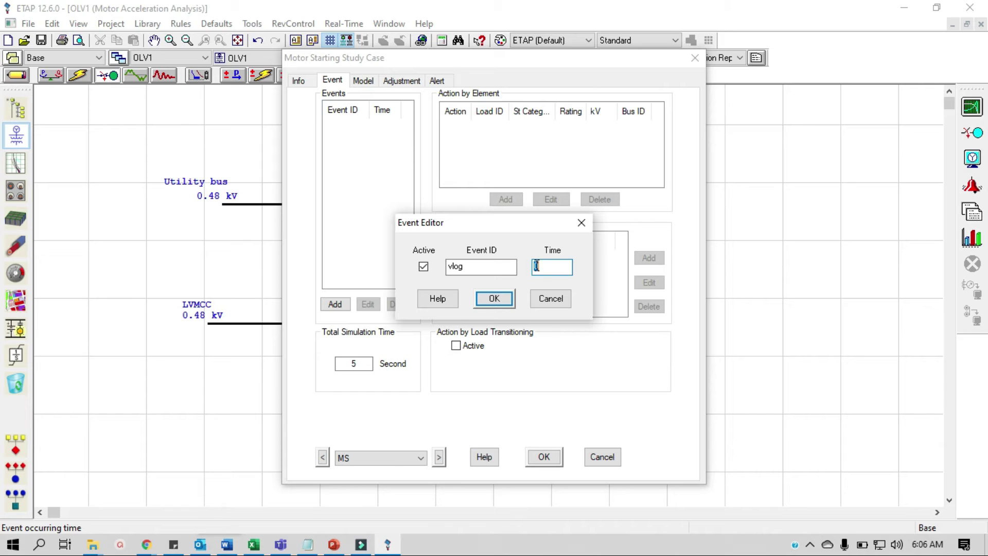
left_click(494, 298)
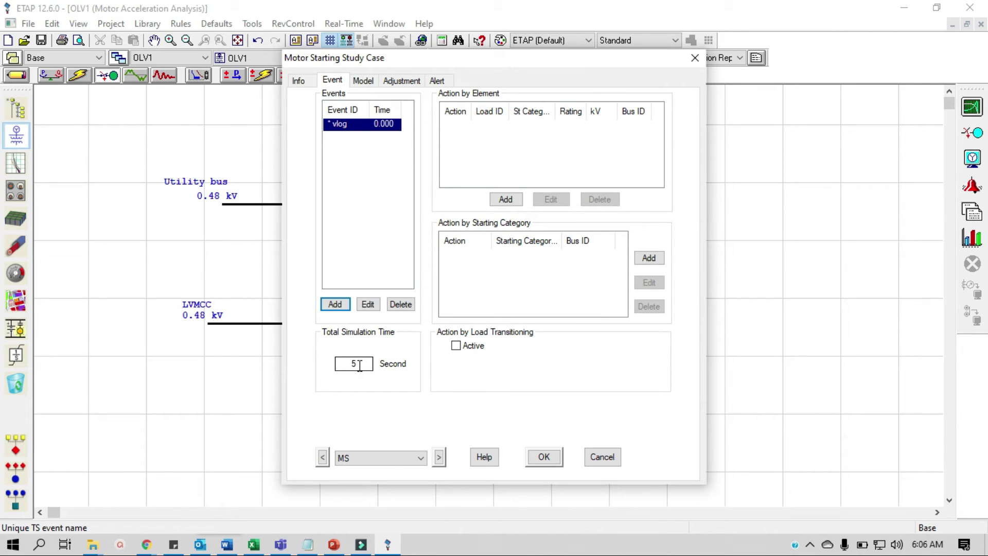
left_click(358, 365)
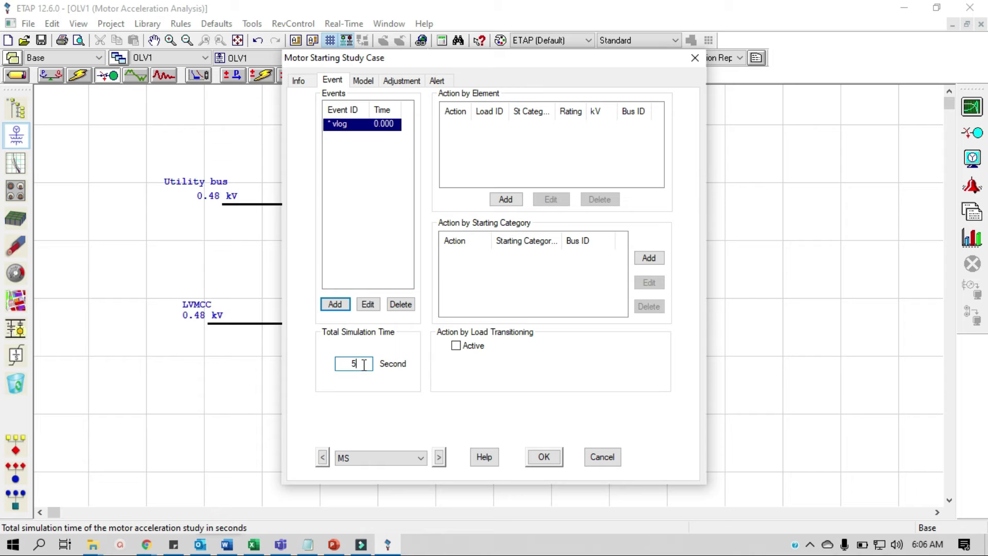
double_click(342, 364)
left_click(374, 385)
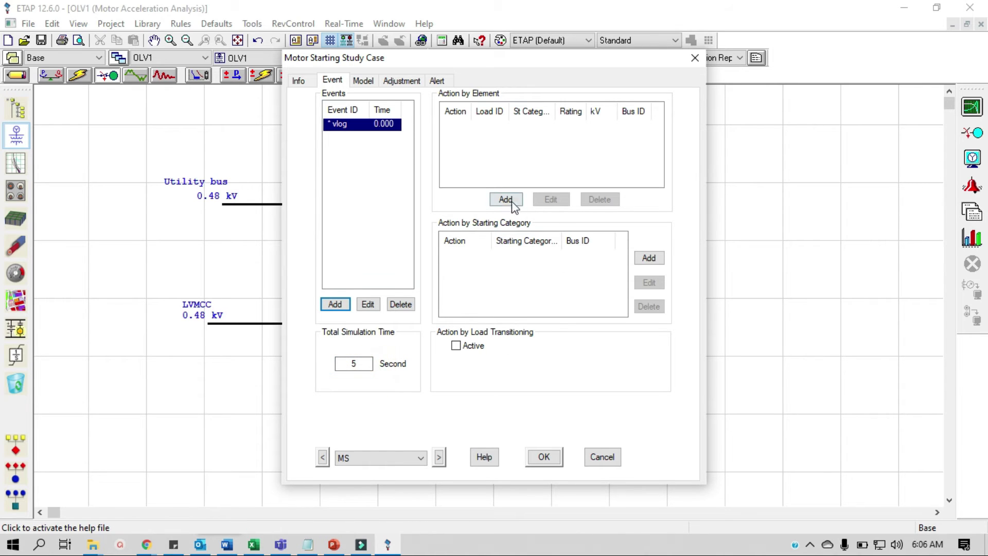
Add a Start action for motor M to the vlog event and save the study case.
left_click(509, 200)
left_click(540, 254)
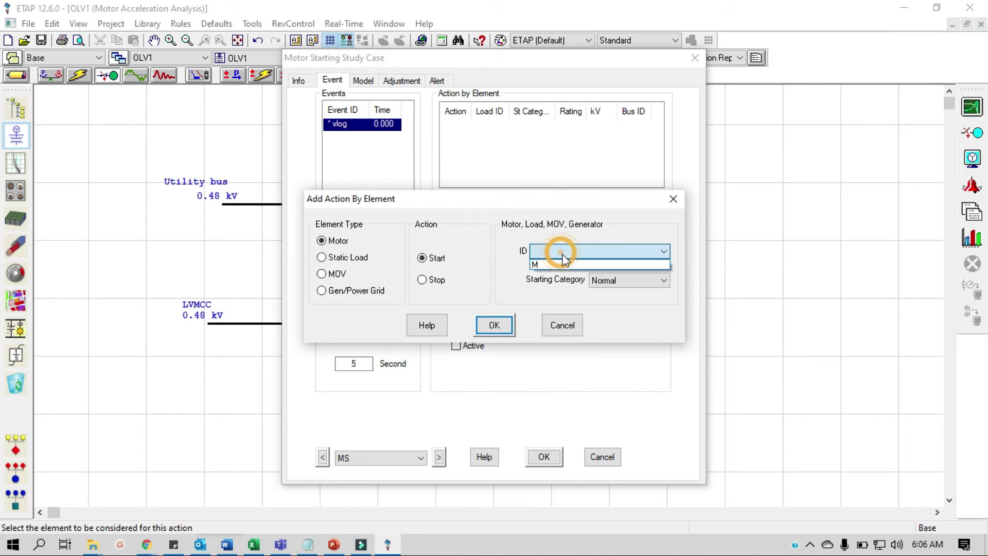
left_click(539, 266)
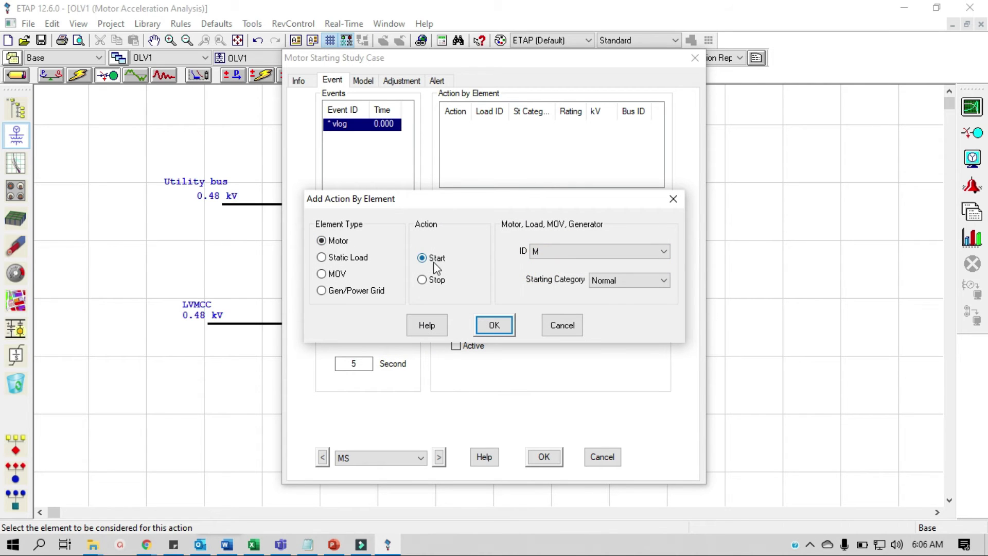
left_click(493, 325)
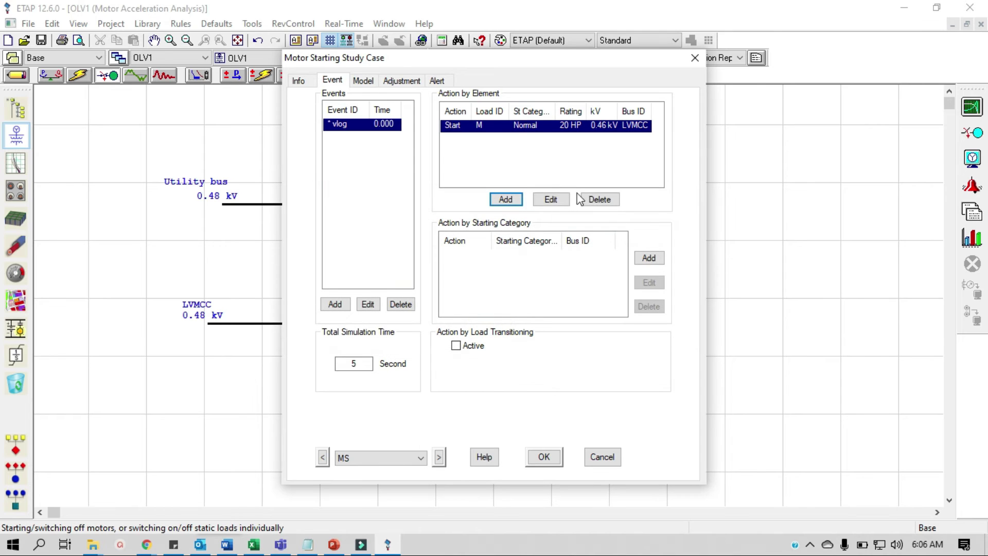
left_click(543, 457)
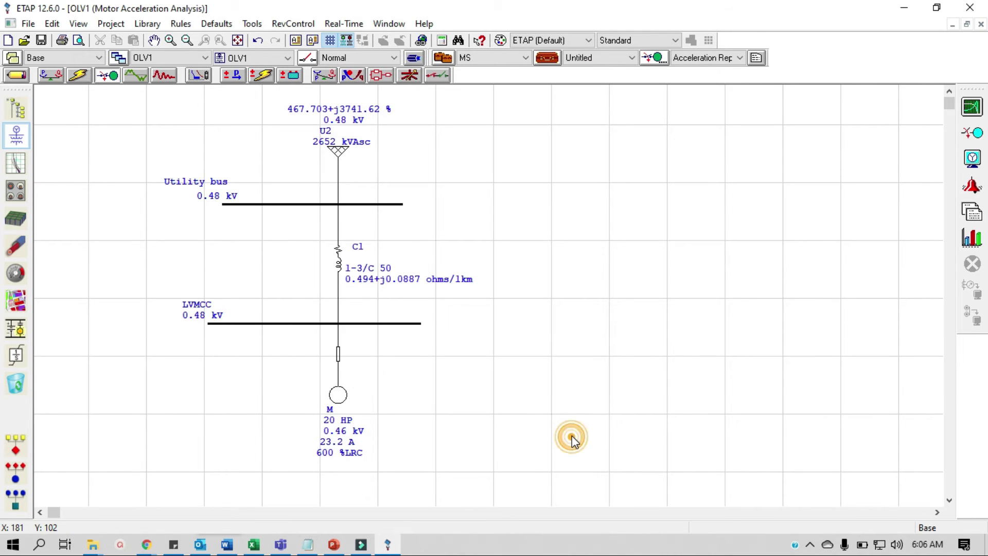
Run static motor starting and review 137.1 A, Utility bus 95.77% and LVMCC 95.66%.
left_click(972, 133)
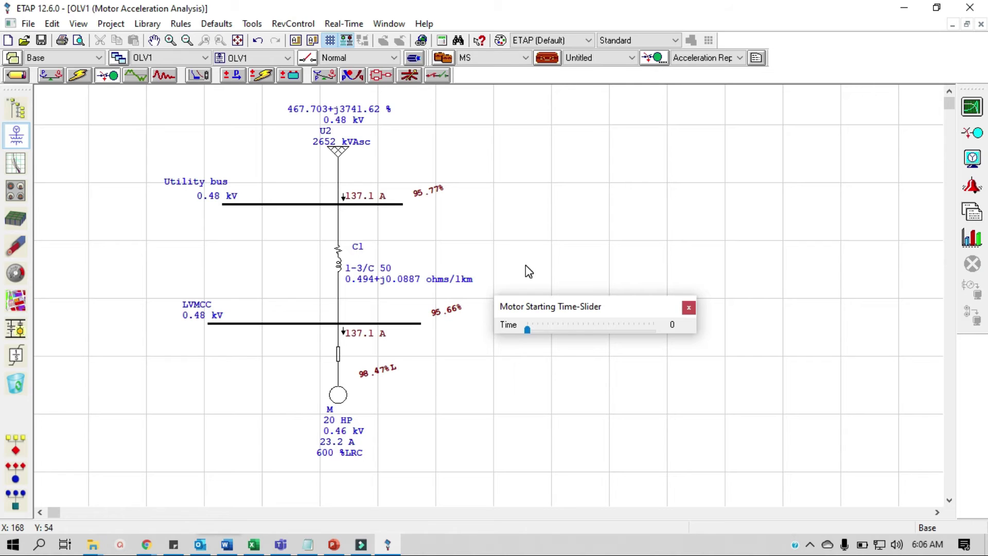
left_click_drag(555, 308, 632, 232)
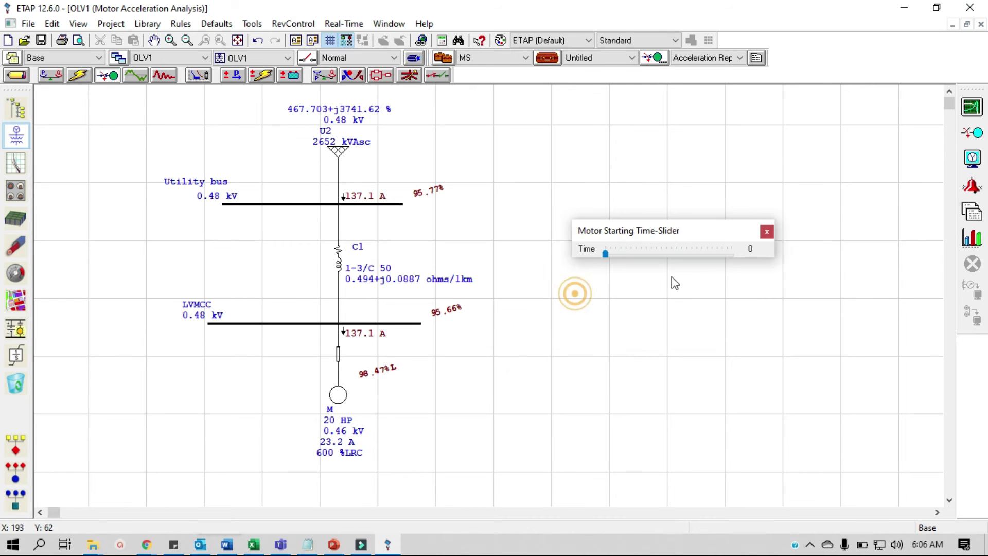
left_click(973, 158)
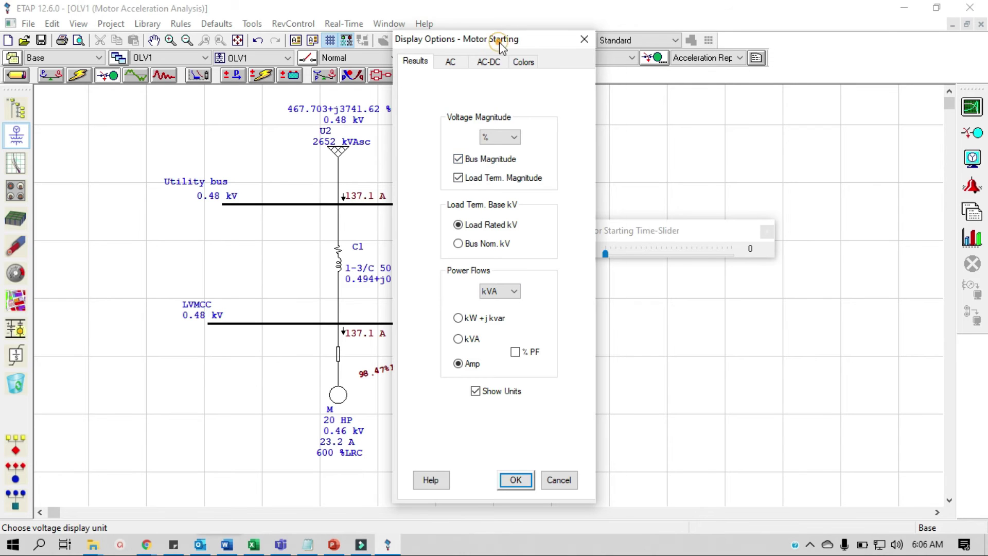
left_click_drag(506, 38, 684, 49)
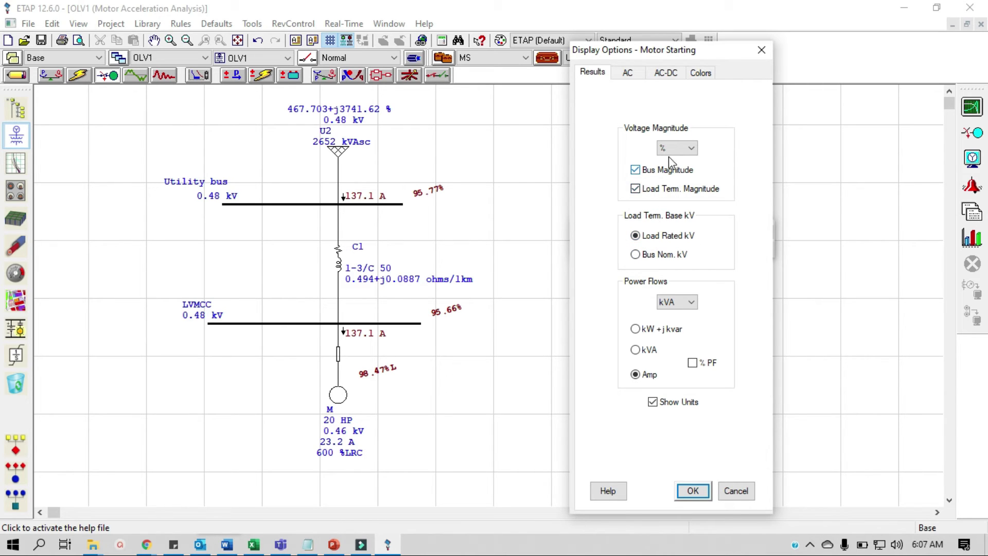
left_click(686, 488)
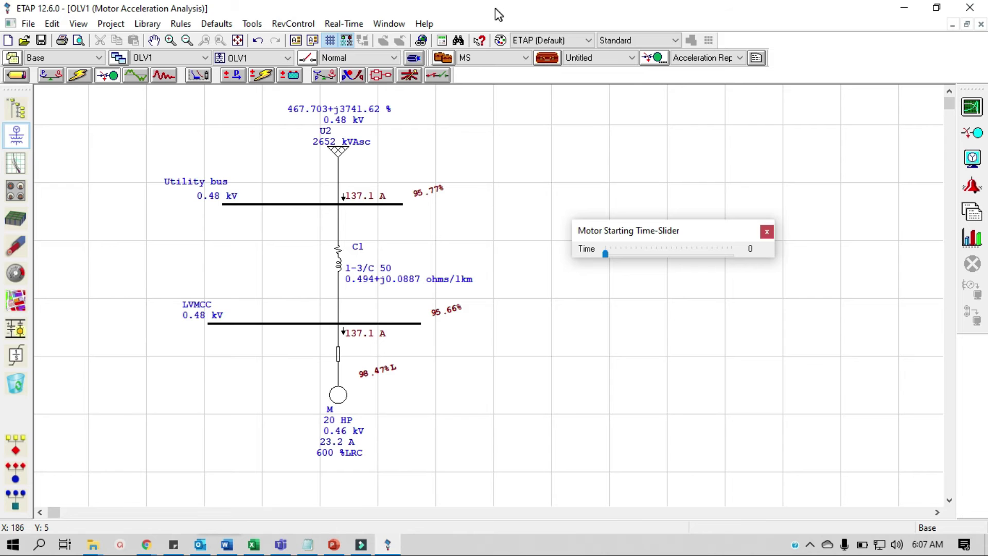
Snap ETAP and the Excel workbook side by side, then release ETAP from its half-screen position.
mouse_move(492, 17)
left_mouse_down()
mouse_move(479, 149)
mouse_move(0, 47)
left_mouse_up()
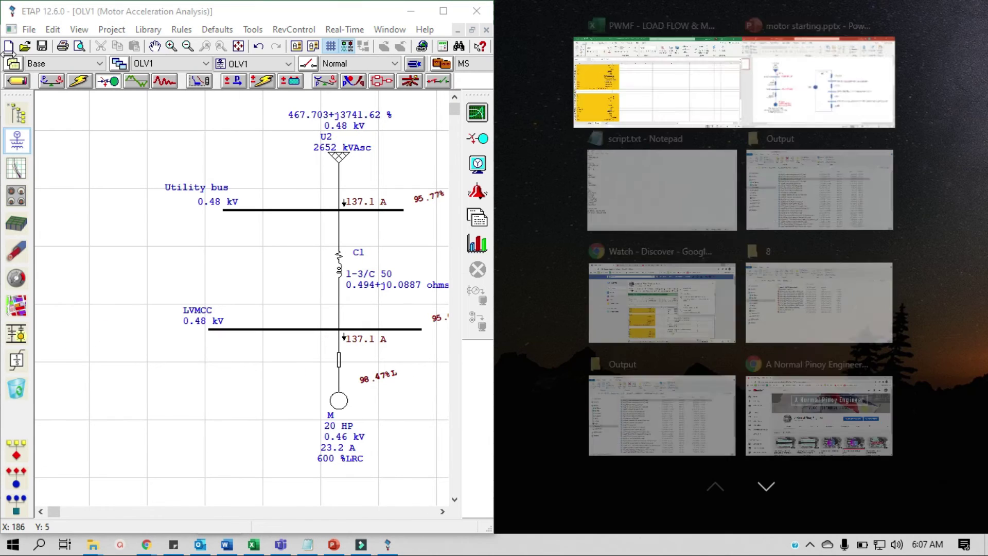
left_click(661, 77)
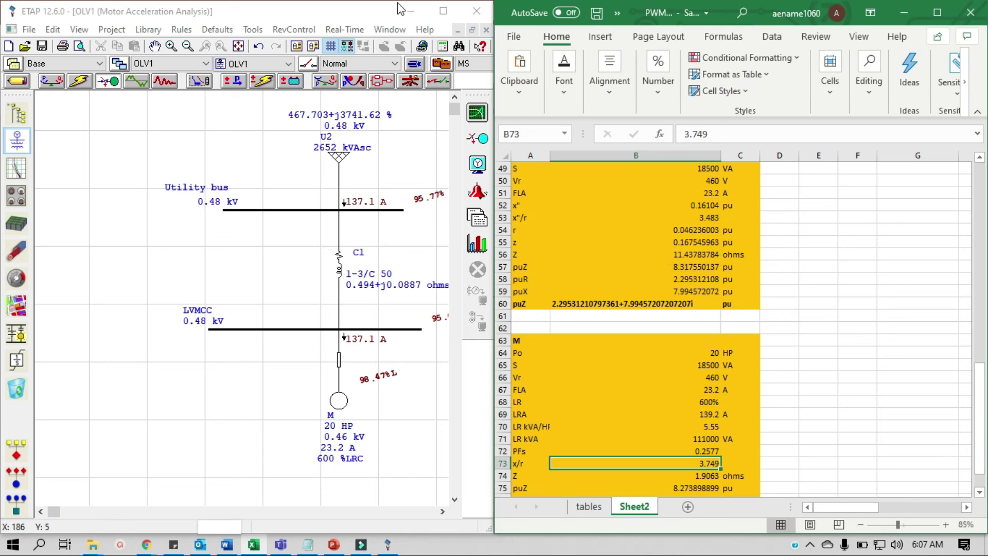
double_click(356, 14)
Snap PowerPoint to the left half and ETAP to the right half, and close the motor starting time slider.
left_click(897, 11)
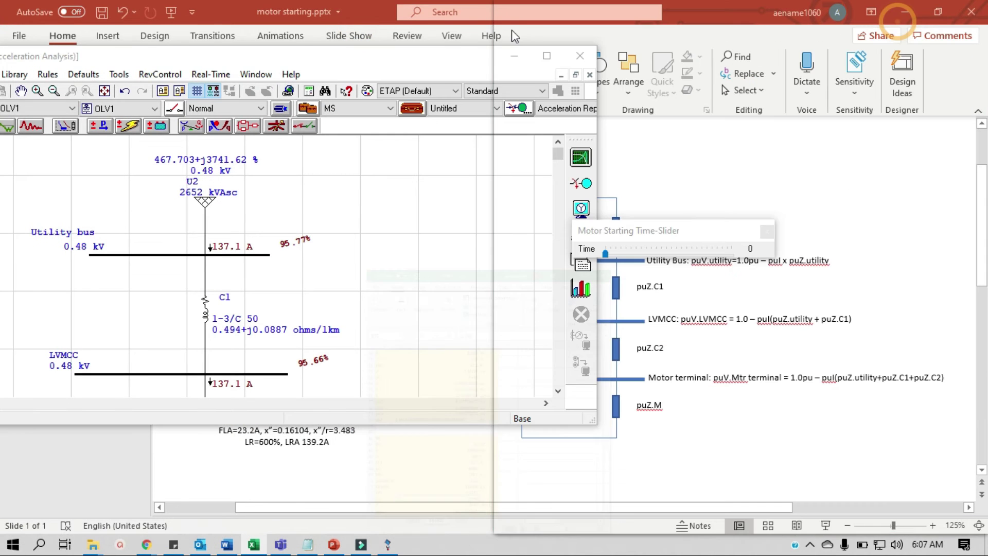
left_click_drag(375, 11, 401, 106)
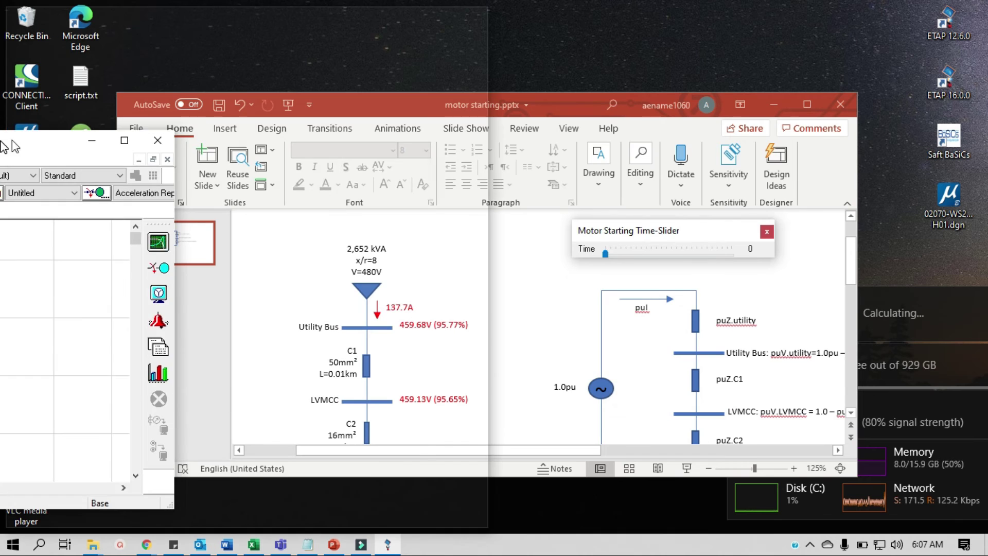
left_click_drag(426, 62, 532, 163)
left_click_drag(584, 101, 2, 98)
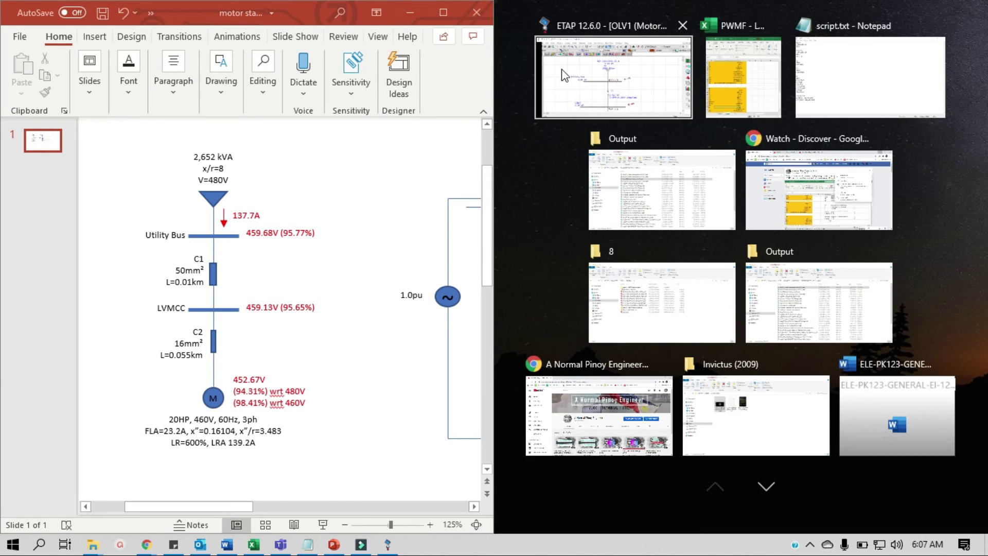
left_click(565, 75)
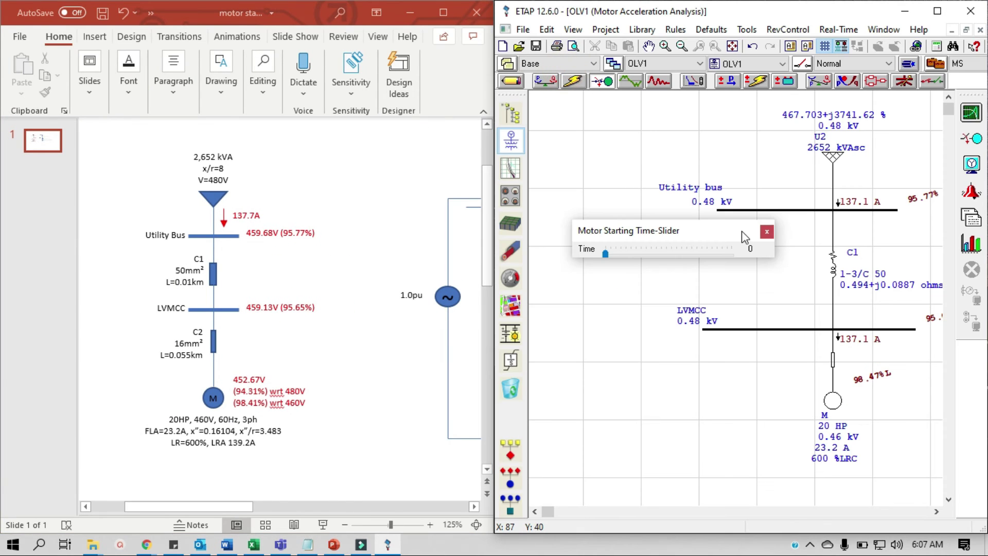
left_click(766, 232)
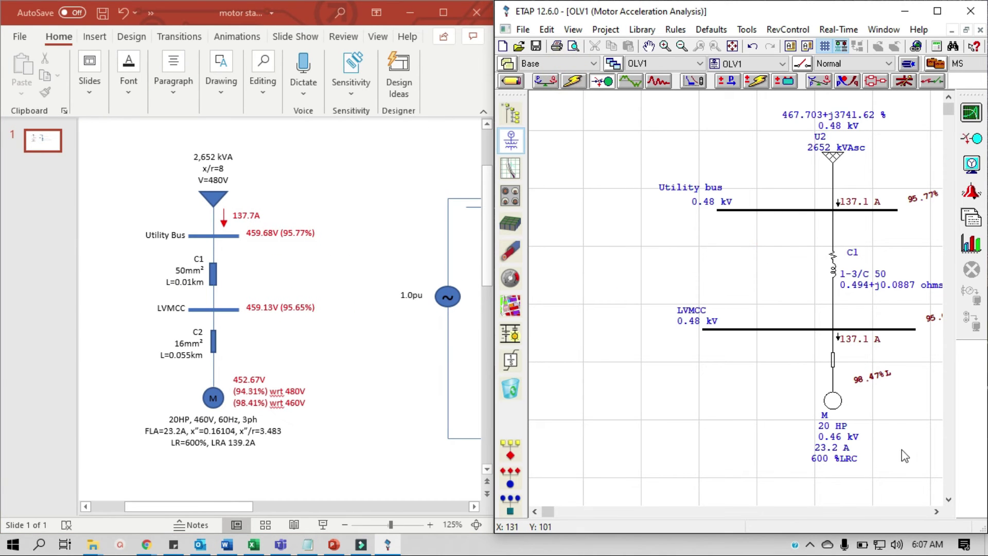
left_click(936, 511)
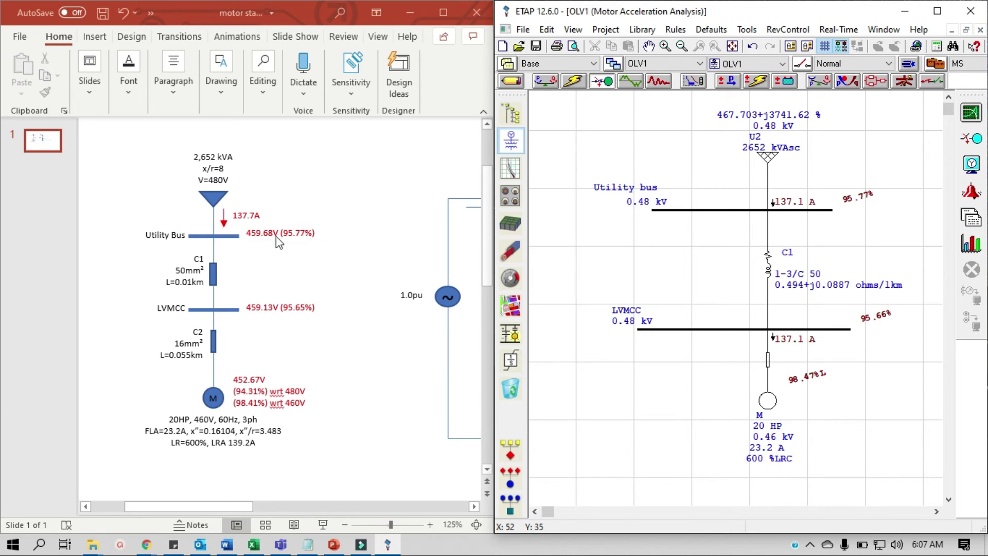
Select the slide's utility bus labels and bring the Excel calculation sheet beside the slide.
left_click(252, 241)
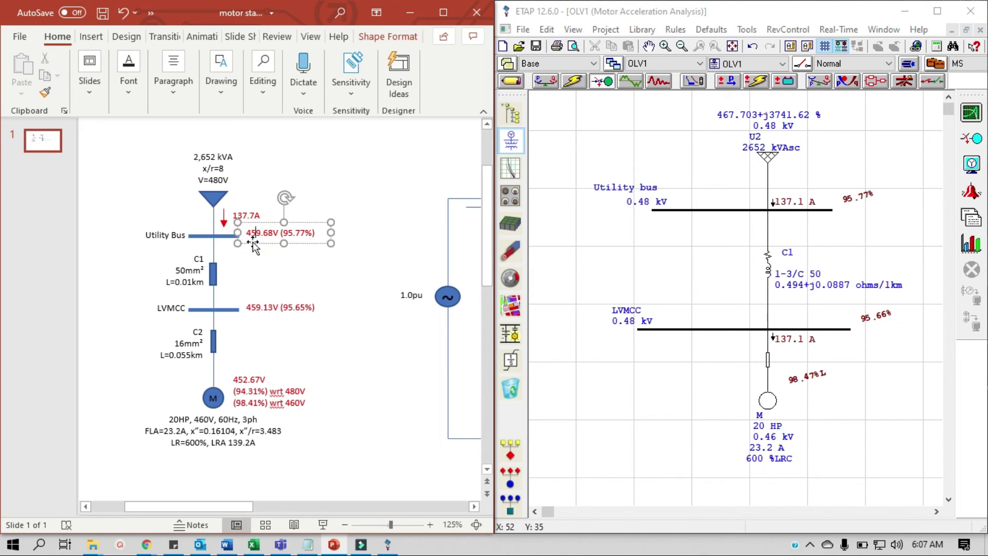
left_click(247, 215)
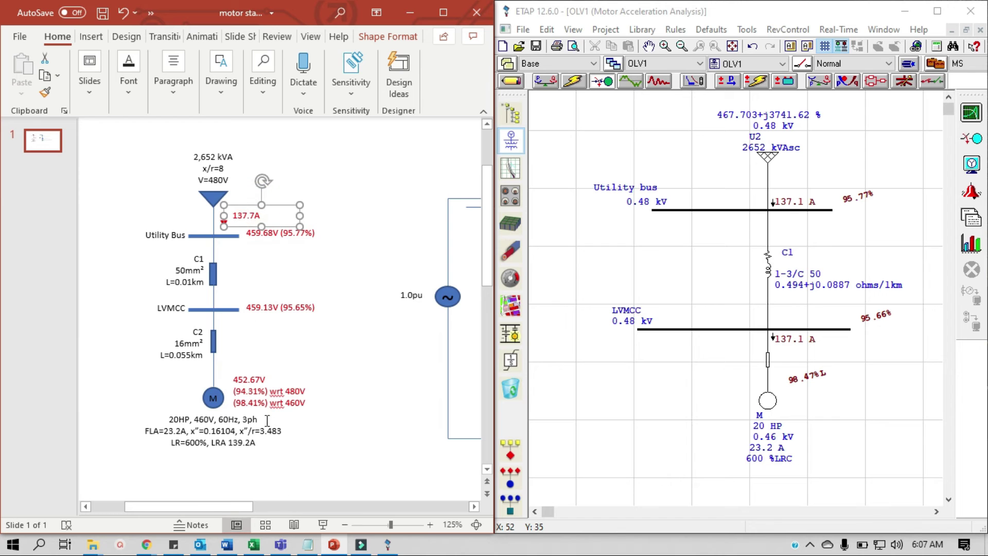
left_click(253, 544)
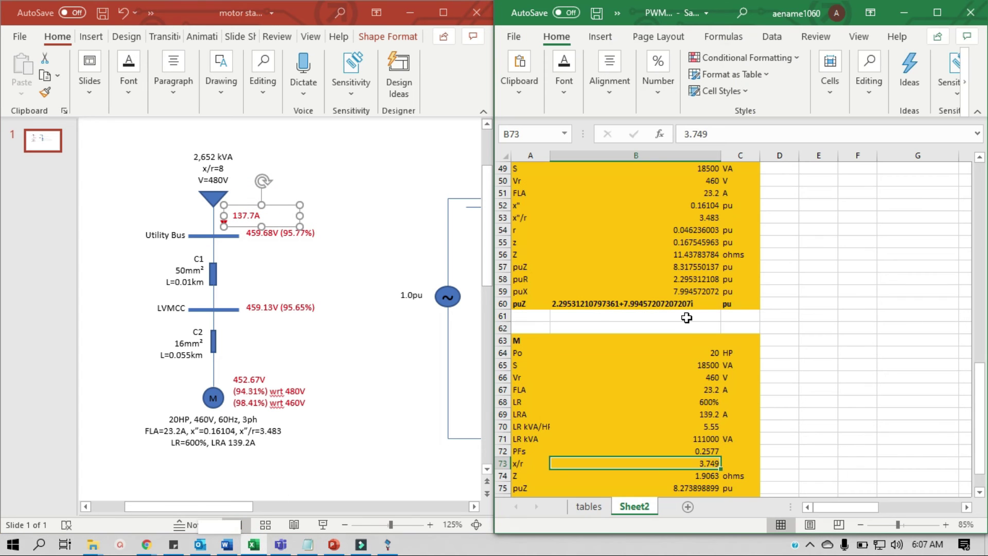
left_click_drag(833, 508, 877, 510)
scroll(813, 386, "up", 14)
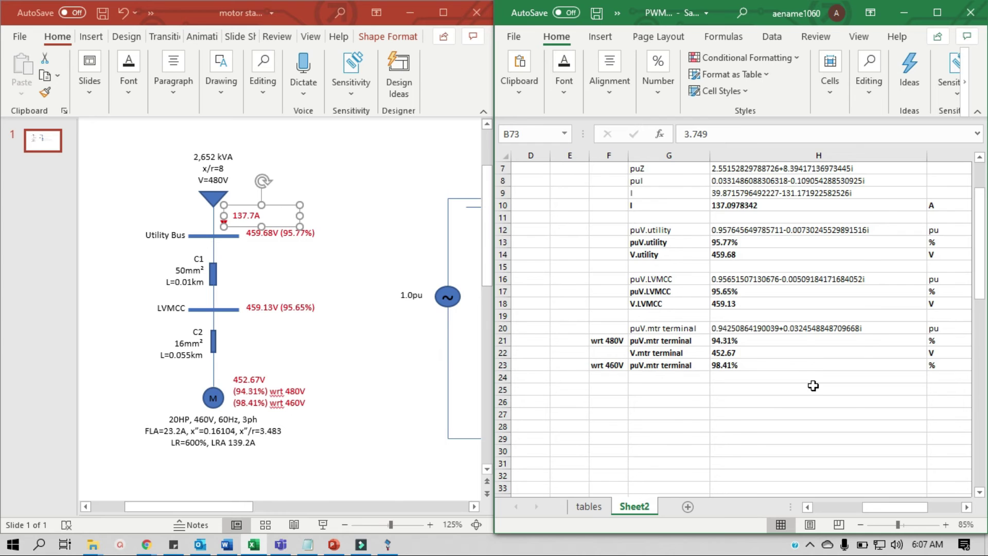
scroll(813, 385, "up", 2)
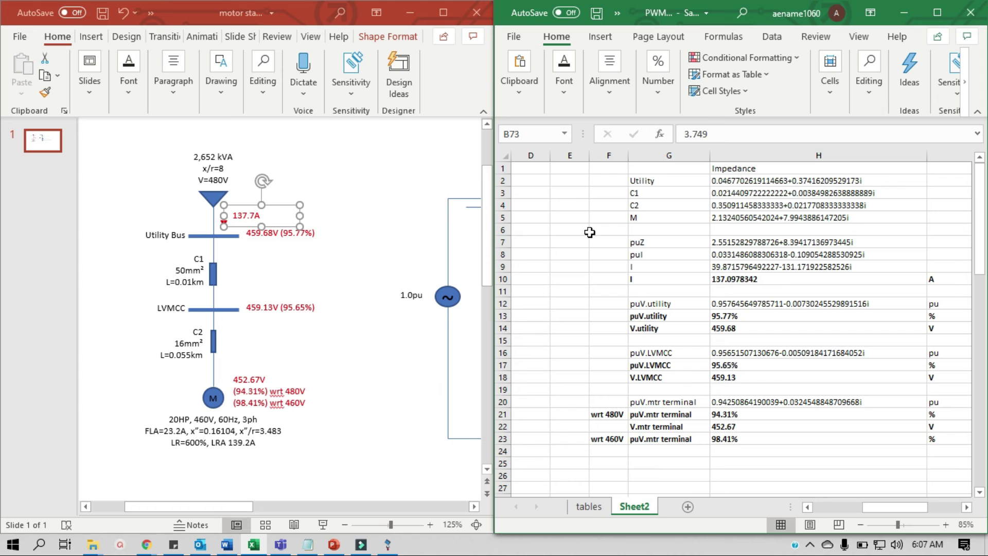
Edit the current label above the utility bus from 137.7A to 137.1A, then bring ETAP back beside the slide.
left_click(257, 215)
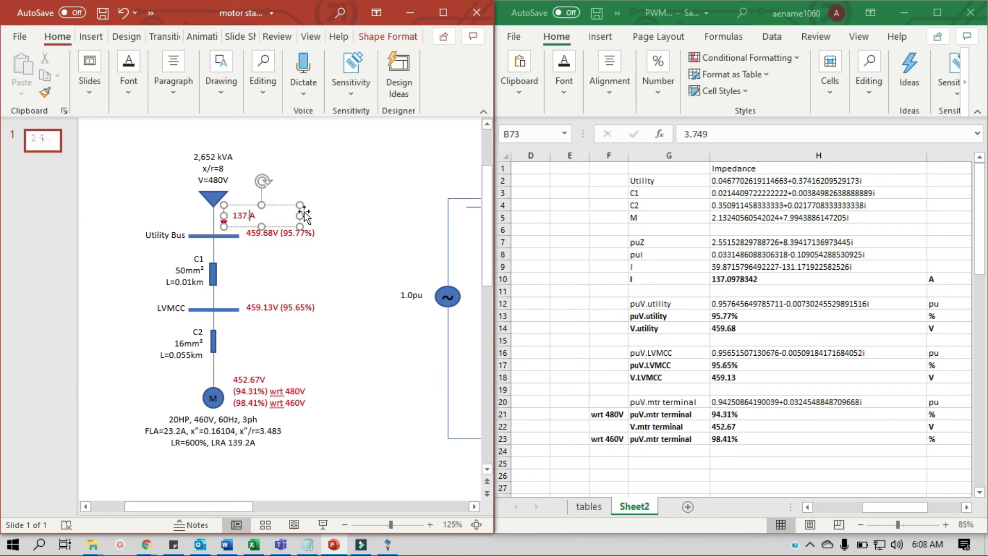
key("BackSpace")
type("1")
left_click(379, 214)
left_click(903, 12)
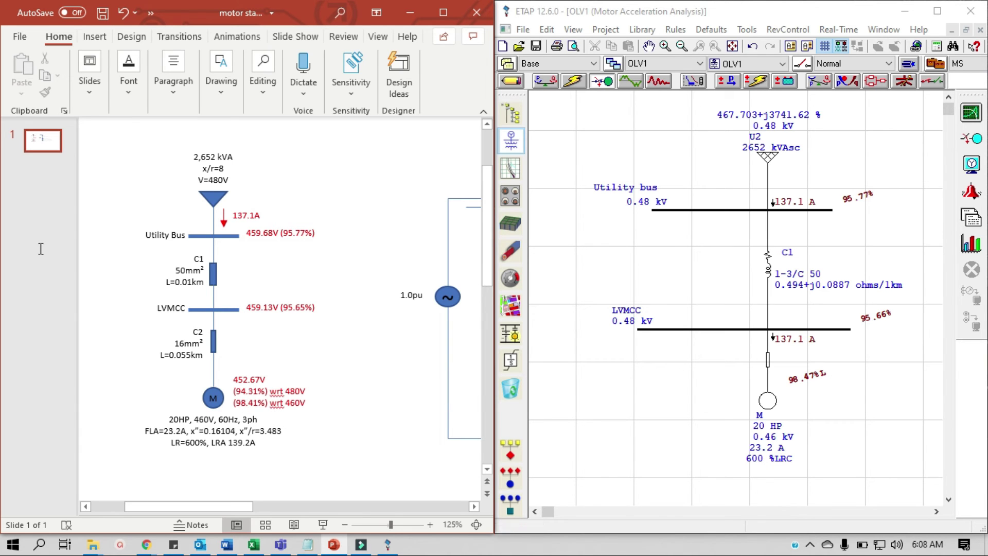
Set Motor Starting display option Load Term. Base kV to Bus Nom. kV so motor M reads 94.37%.
left_click(971, 164)
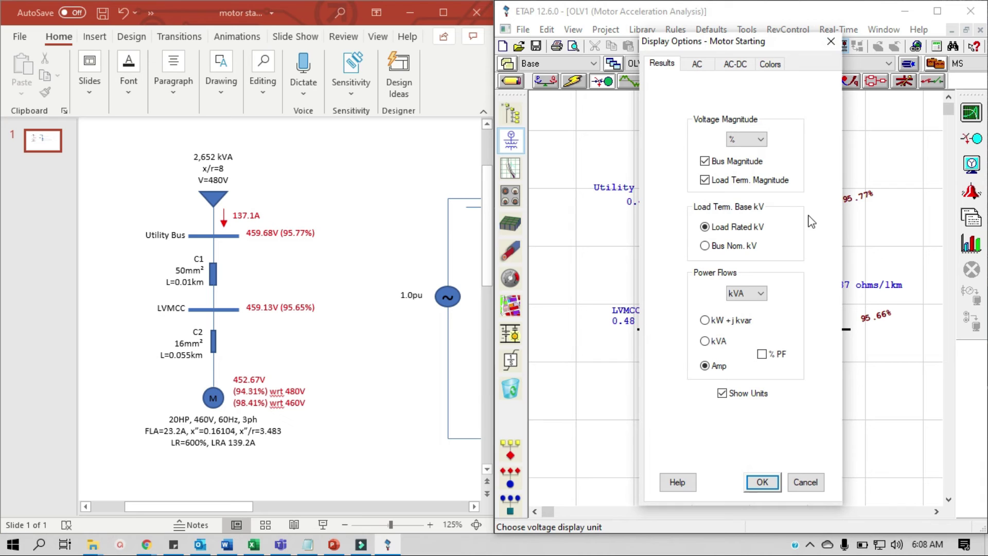
left_click(712, 246)
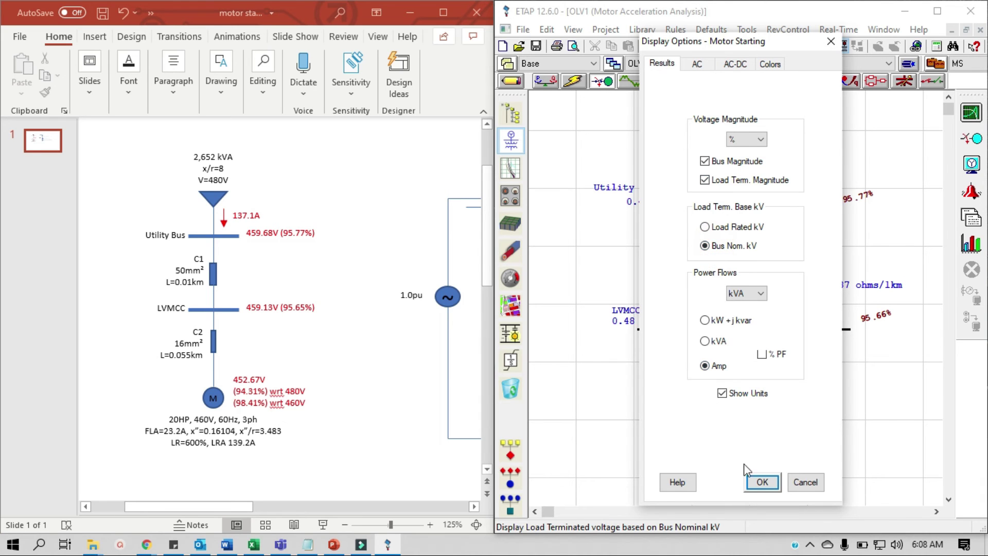
left_click(762, 482)
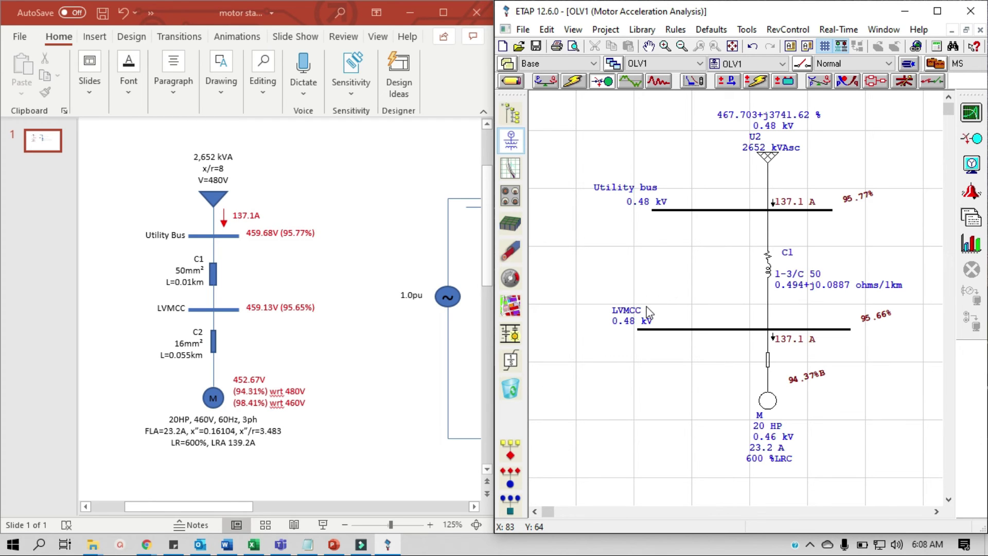
left_click(239, 507)
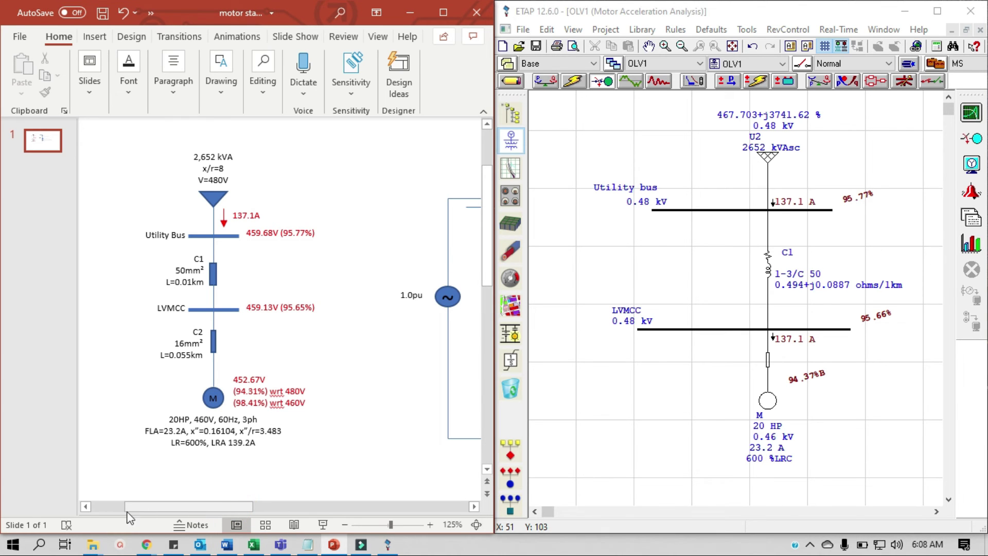
Scroll the PowerPoint slide view to the left.
left_click_drag(204, 507, 125, 505)
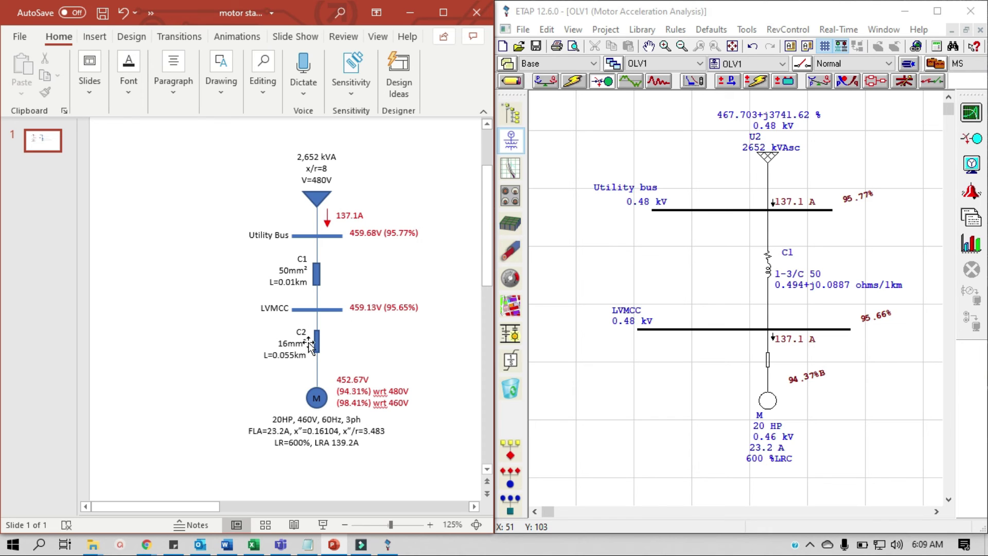
Bring Excel forward, inspect the H12 utility per-unit voltage formula, and maximize the workbook.
left_click(254, 545)
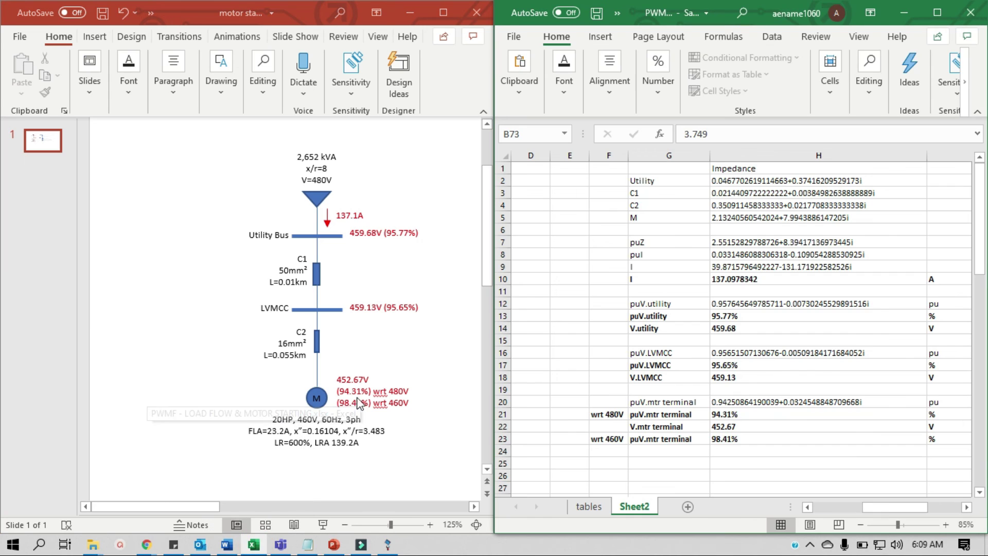
left_click(757, 303)
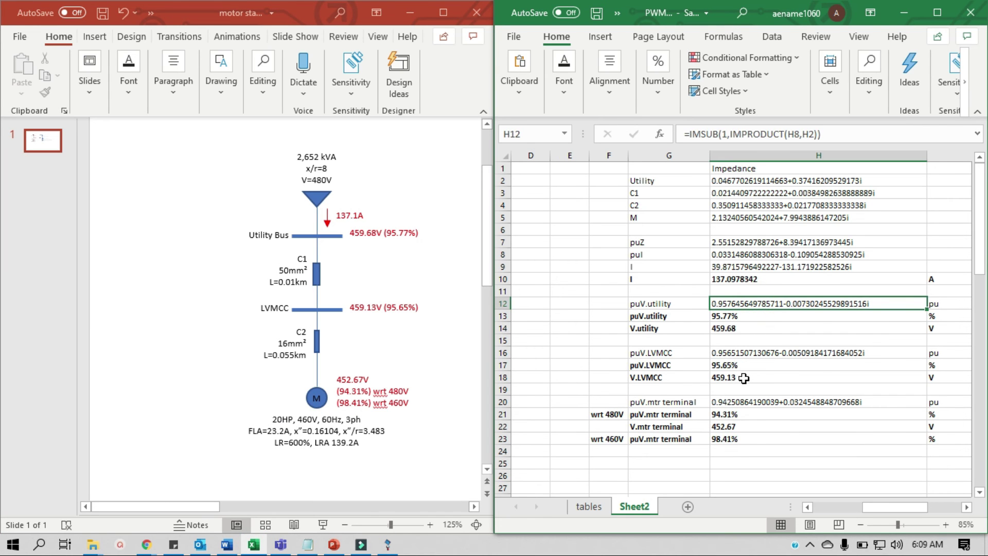
left_click(936, 13)
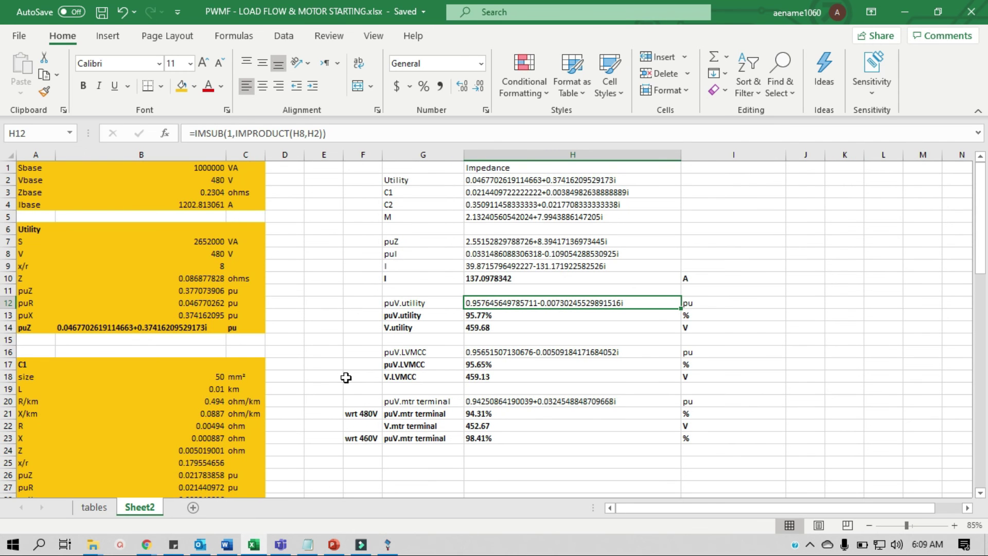
Scroll down through the per-unit calculation sheet and back to the top to review the results.
scroll(346, 377, "down", 5)
scroll(346, 377, "down", 5)
scroll(347, 378, "down", 5)
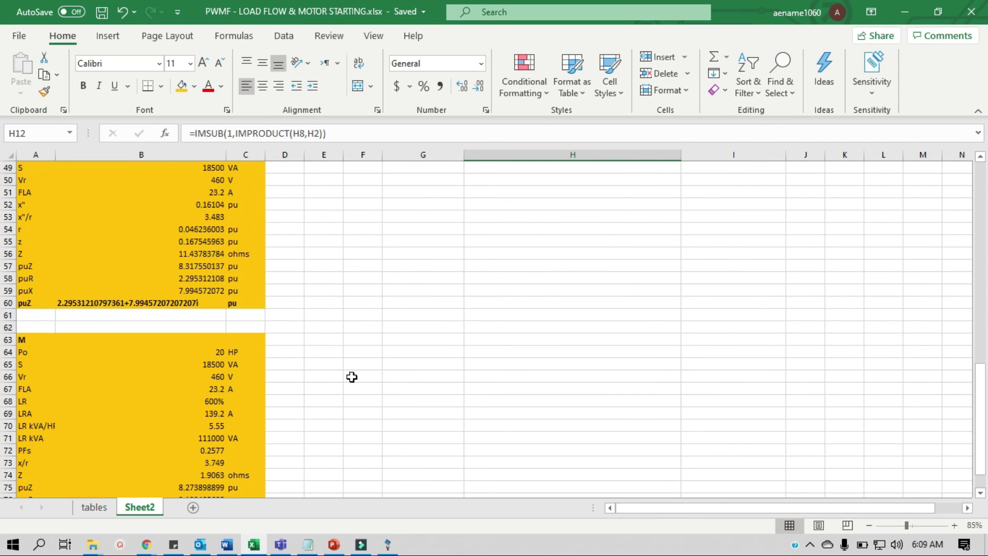
scroll(350, 377, "down", 5)
scroll(352, 377, "up", 5)
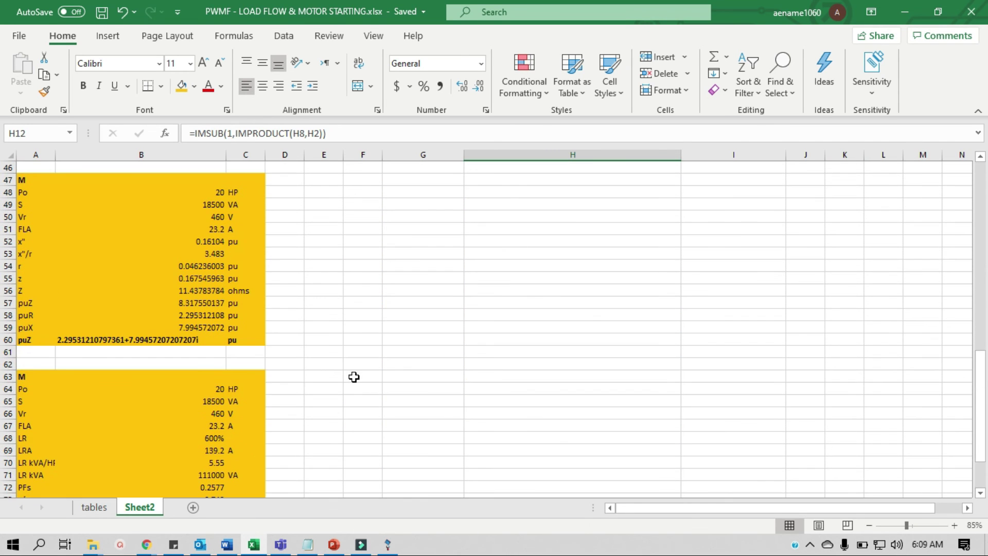
scroll(354, 377, "up", 5)
scroll(355, 373, "up", 4)
scroll(368, 363, "up", 1)
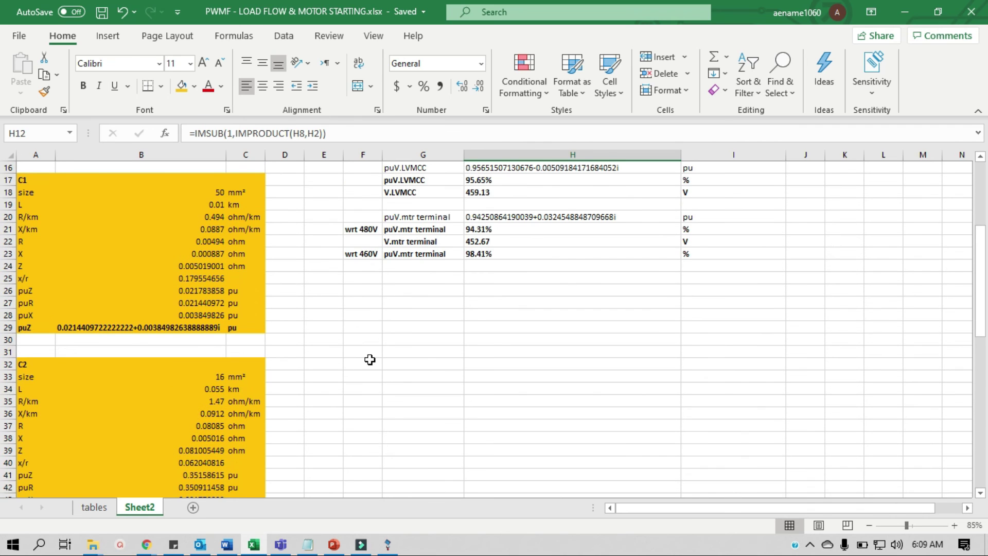
scroll(371, 360, "up", 3)
scroll(370, 359, "up", 2)
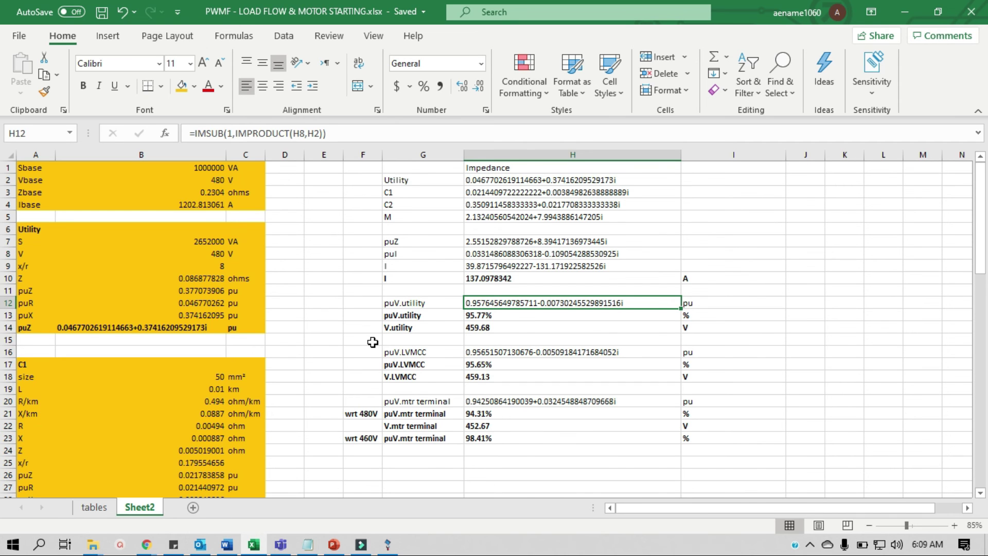
scroll(372, 340, "down", 4)
scroll(374, 337, "down", 5)
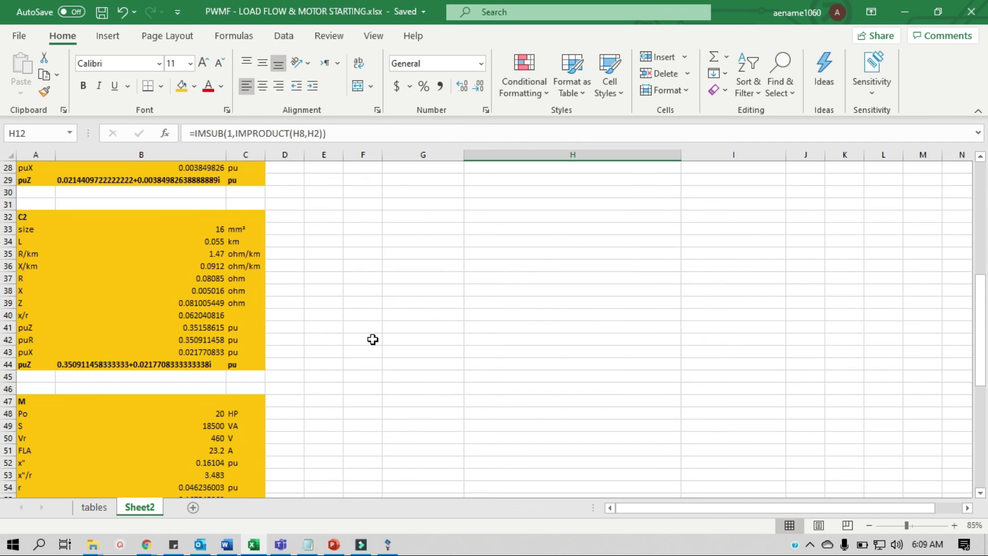
scroll(374, 338, "down", 4)
scroll(374, 335, "down", 6)
scroll(374, 335, "down", 6)
scroll(373, 335, "up", 5)
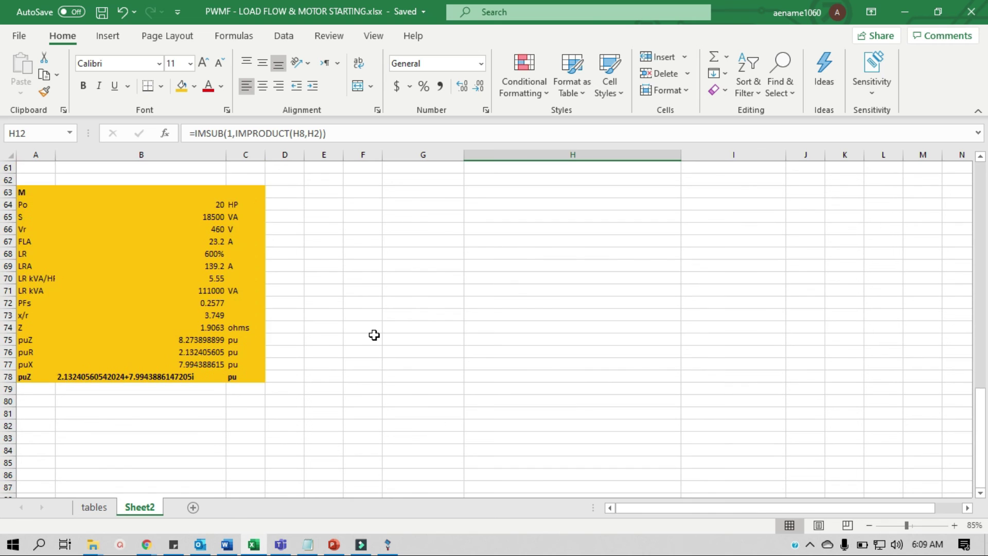
scroll(374, 335, "up", 5)
scroll(374, 335, "up", 12)
scroll(374, 334, "up", 3)
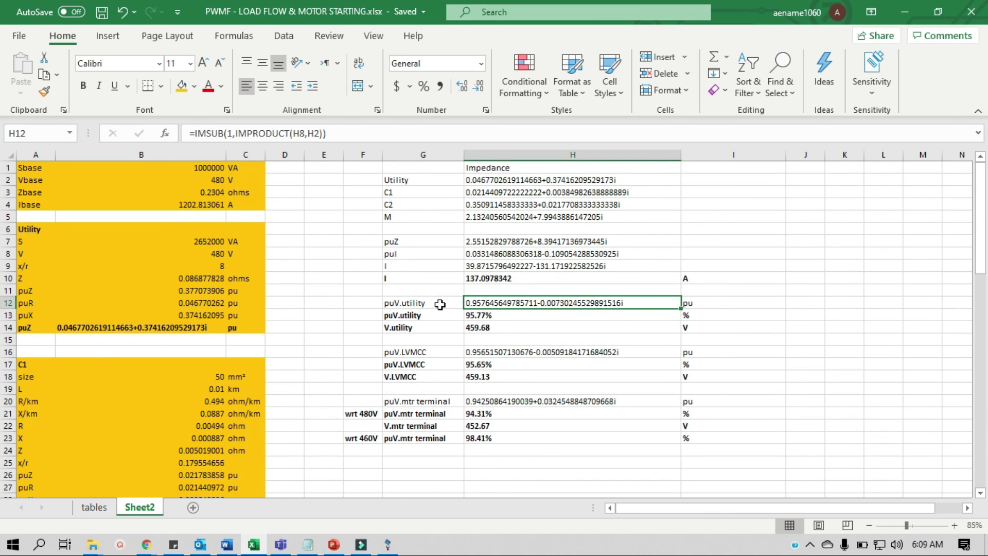
left_click(127, 328)
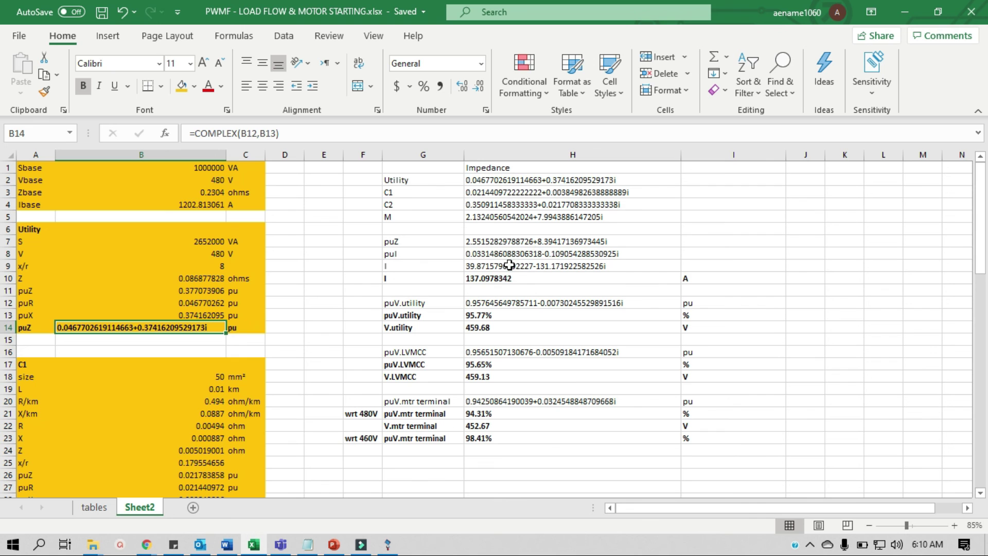
scroll(186, 417, "down", 4)
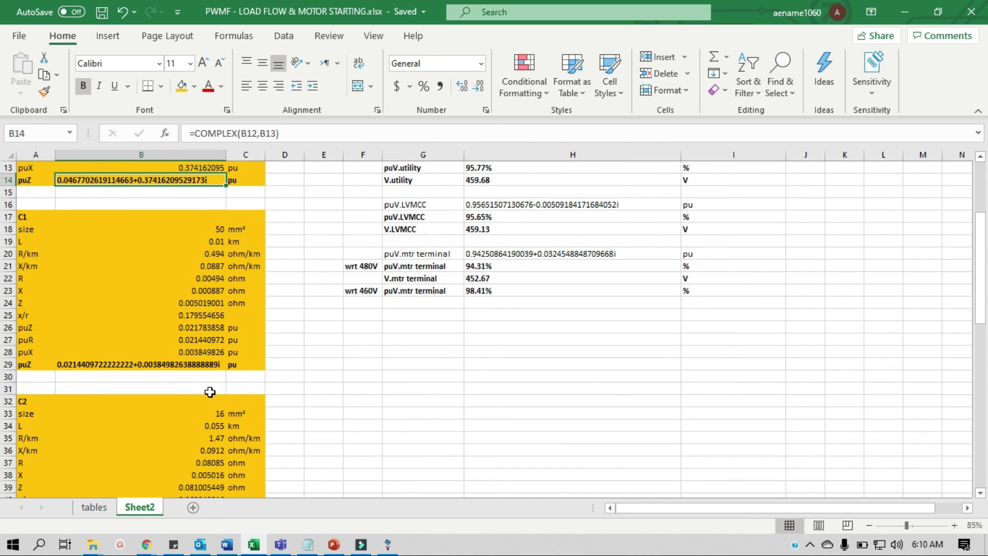
scroll(212, 390, "down", 4)
scroll(212, 390, "down", 1)
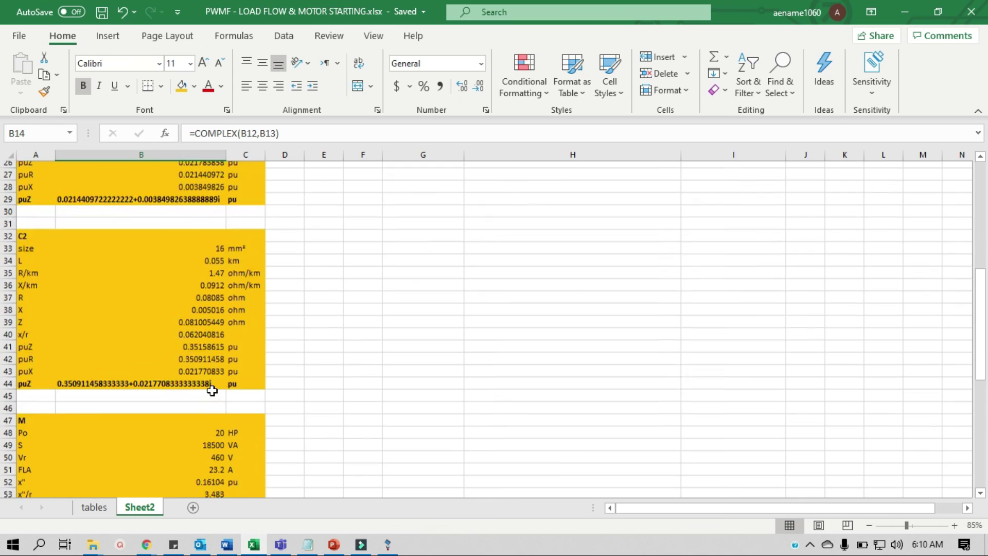
scroll(212, 390, "down", 3)
scroll(211, 390, "down", 3)
scroll(212, 390, "down", 3)
scroll(212, 390, "down", 2)
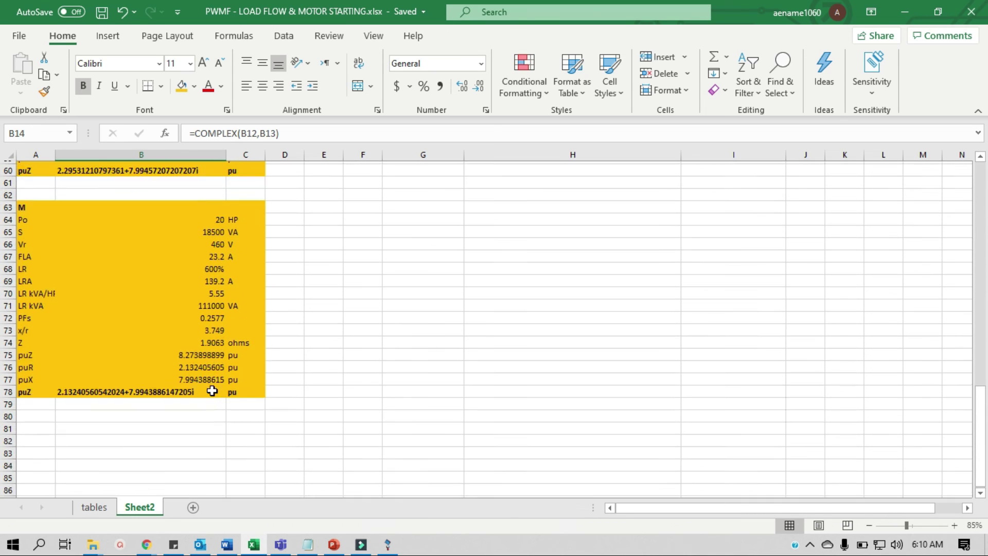
scroll(249, 385, "down", 2)
scroll(383, 369, "up", 9)
scroll(383, 369, "up", 4)
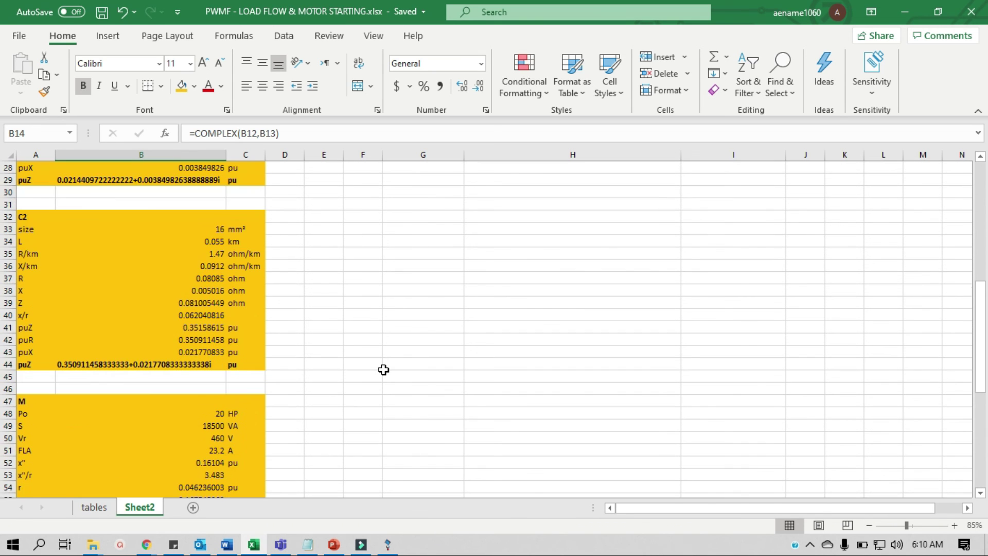
scroll(383, 370, "up", 5)
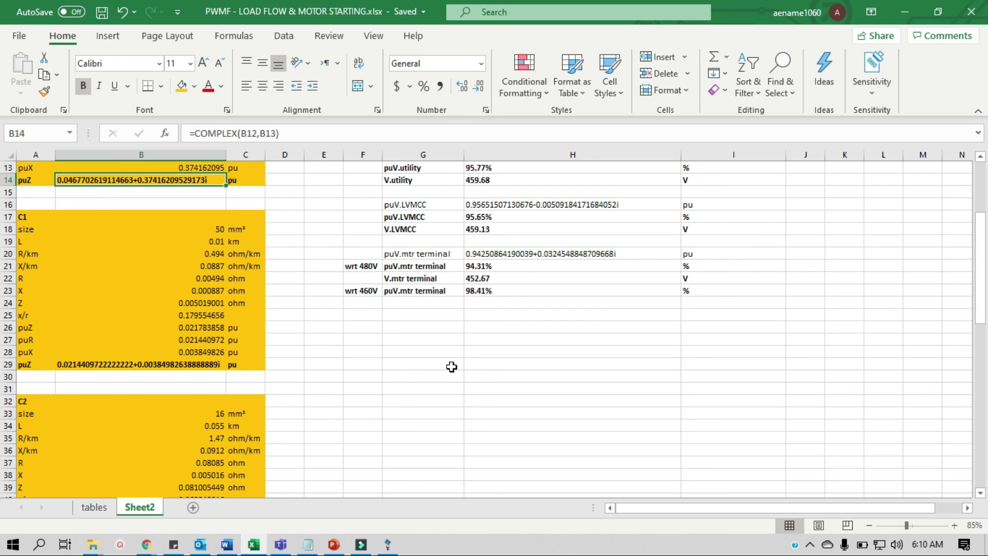
scroll(451, 366, "up", 4)
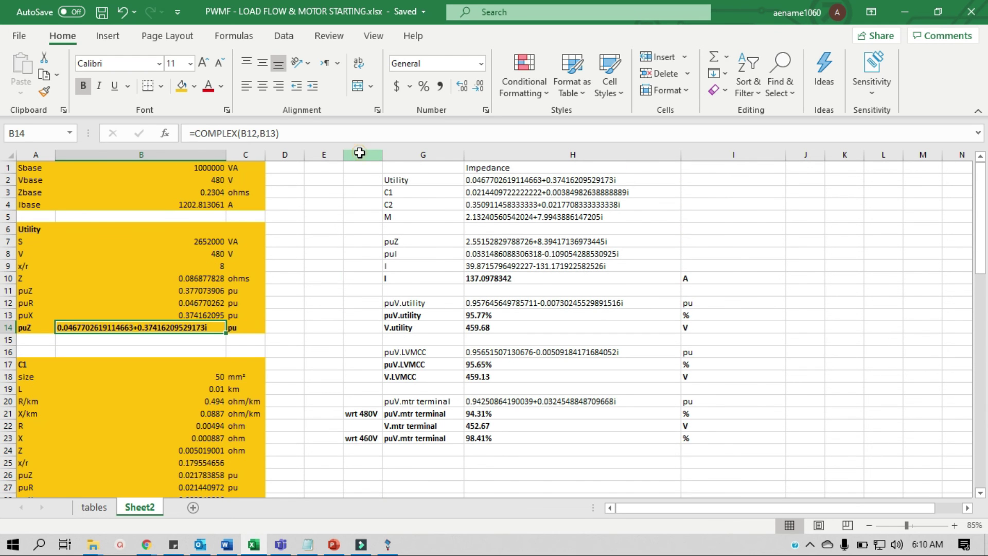
left_click_drag(355, 149, 697, 155)
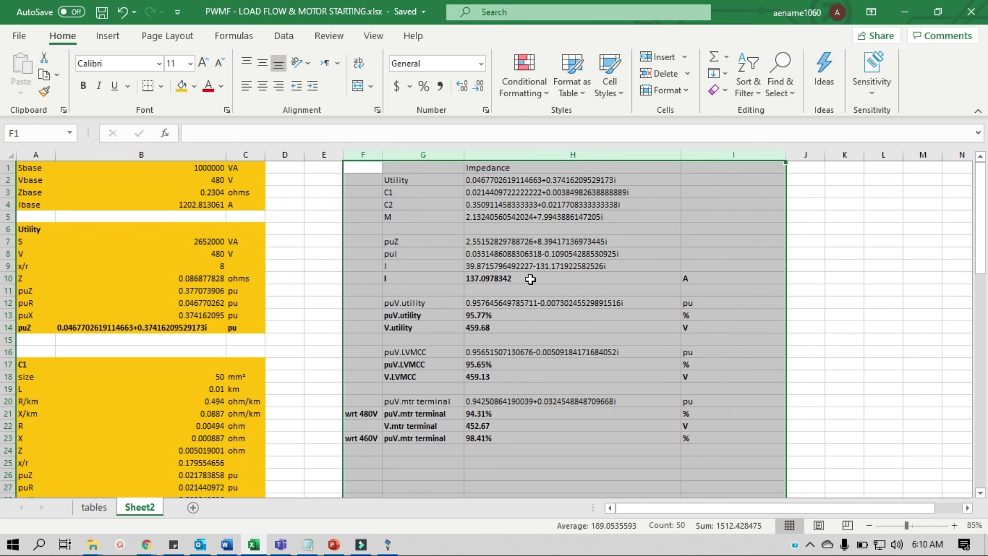
left_click(530, 278)
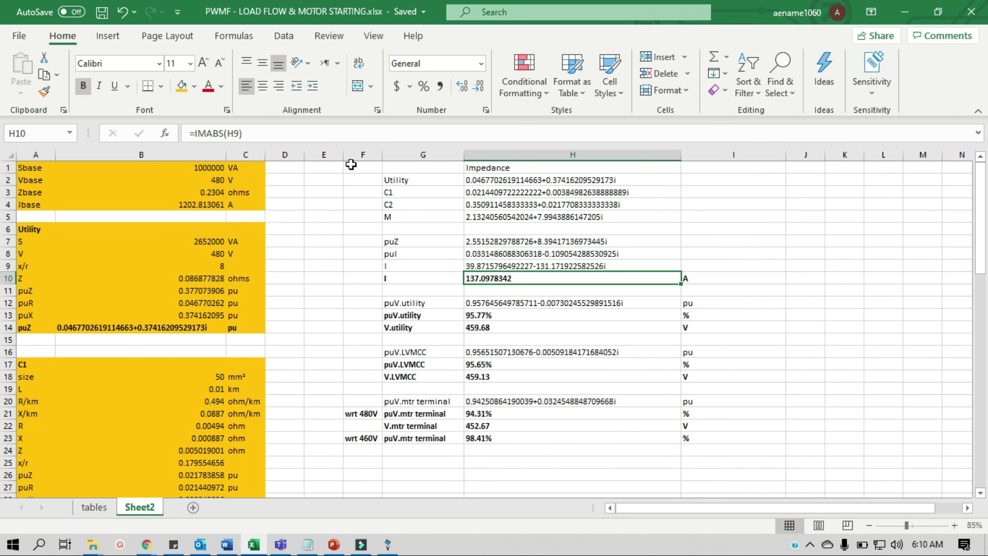
mouse_move(362, 154)
left_mouse_down()
mouse_move(511, 141)
mouse_move(704, 149)
left_mouse_up()
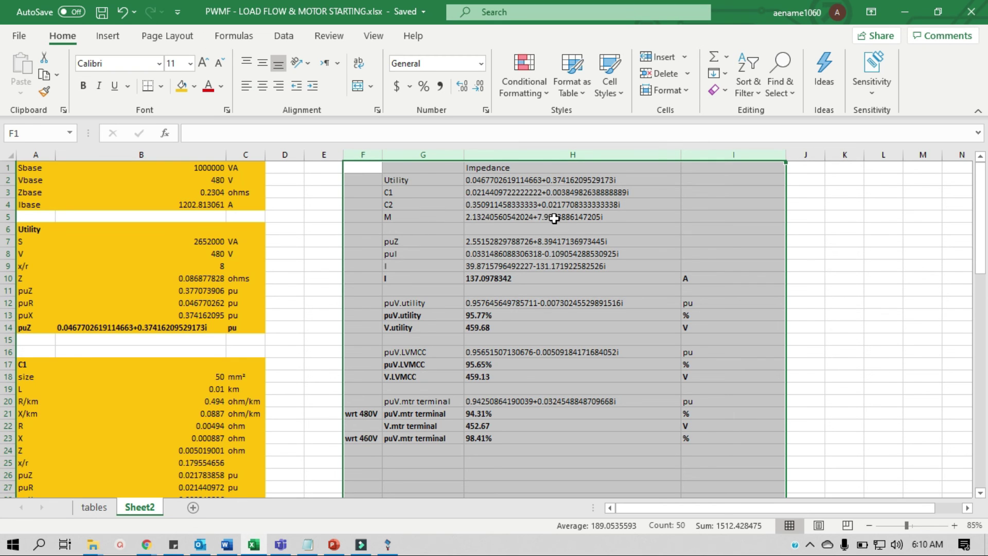
left_click(550, 217)
left_click(525, 242)
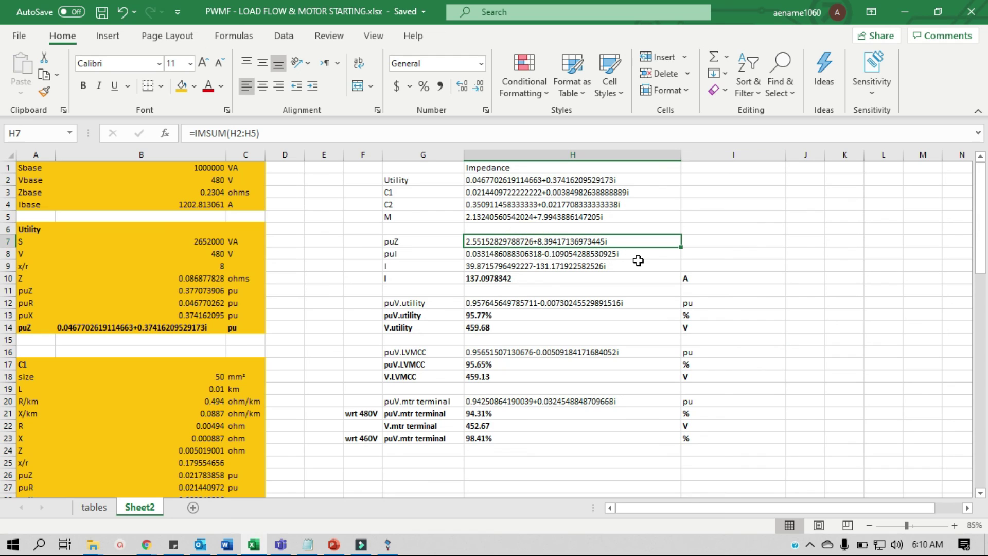